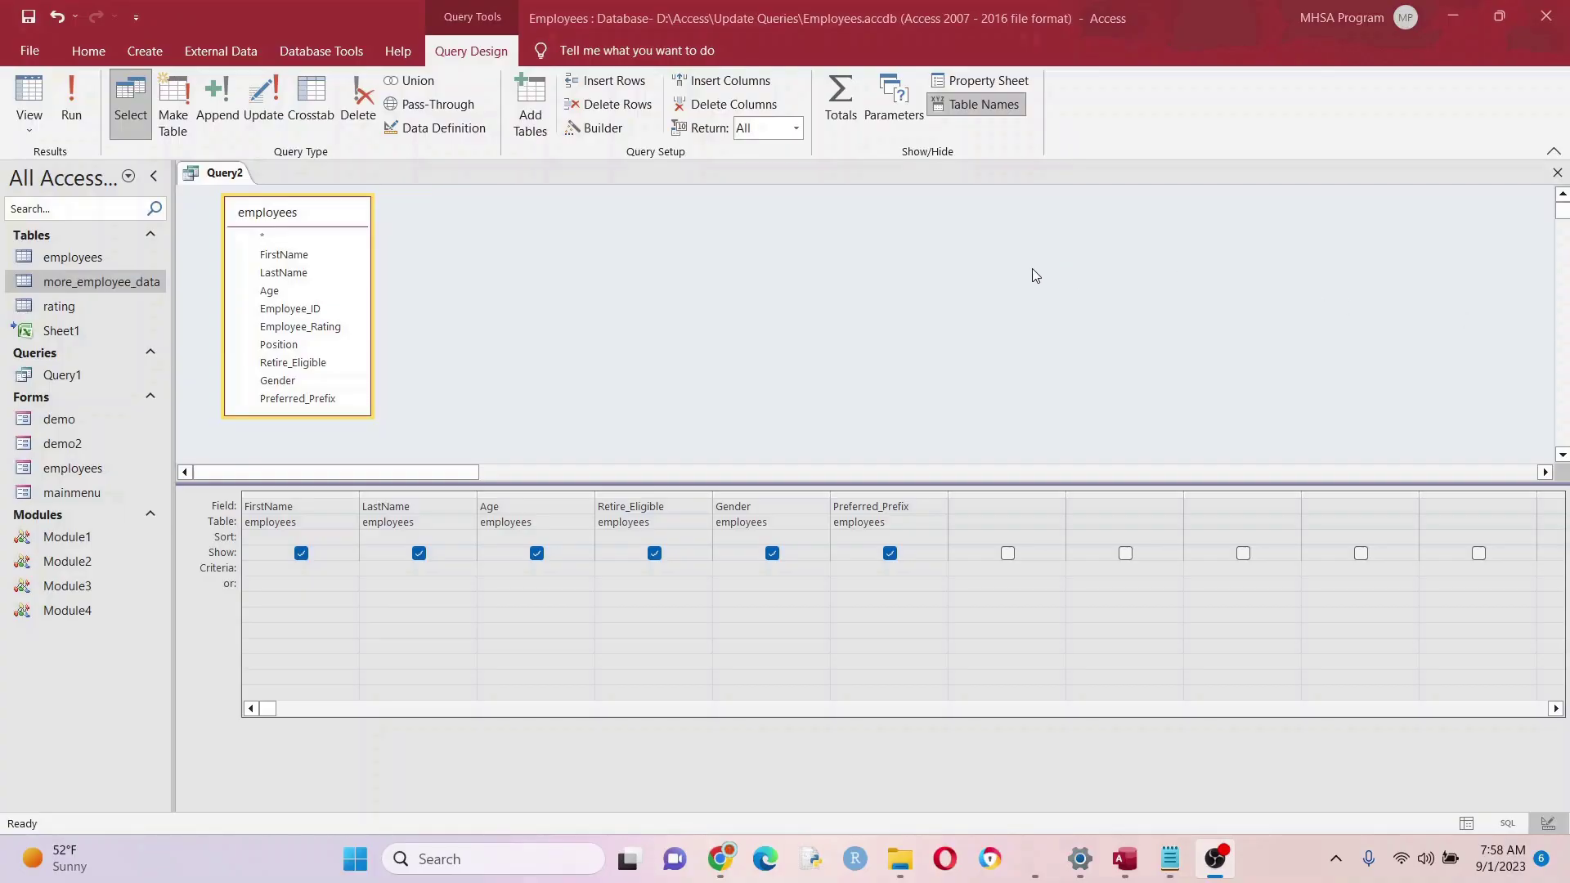
- Run the query and enter Ms. and Mr. as Preferred_Prefix for the first two employees
click(81, 119)
click(821, 216)
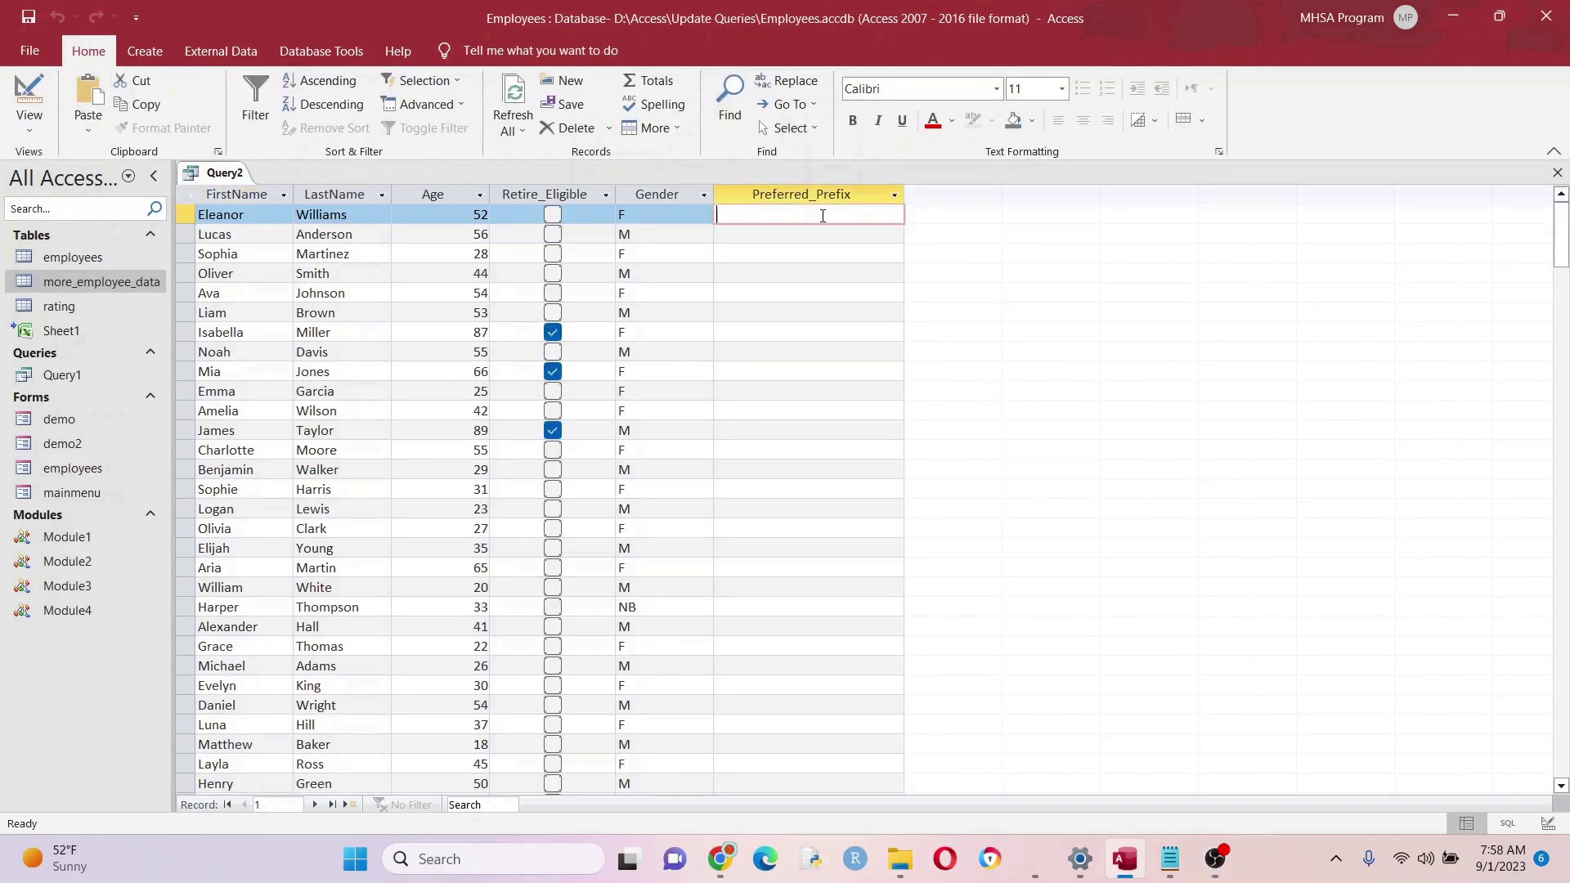
text(Ms.)
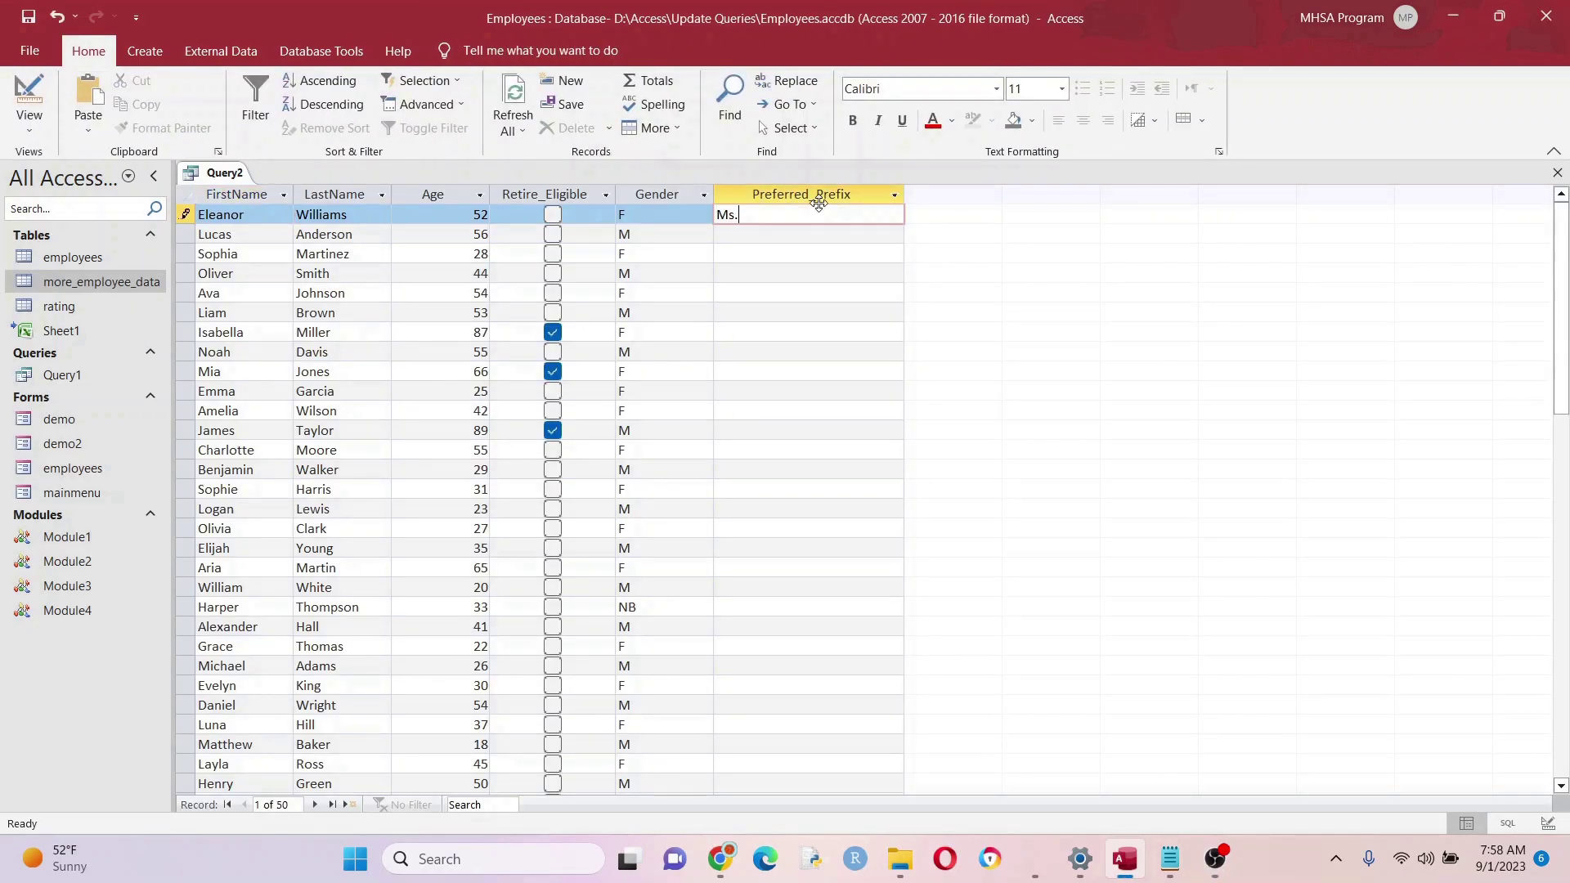
key(Down)
text(M)
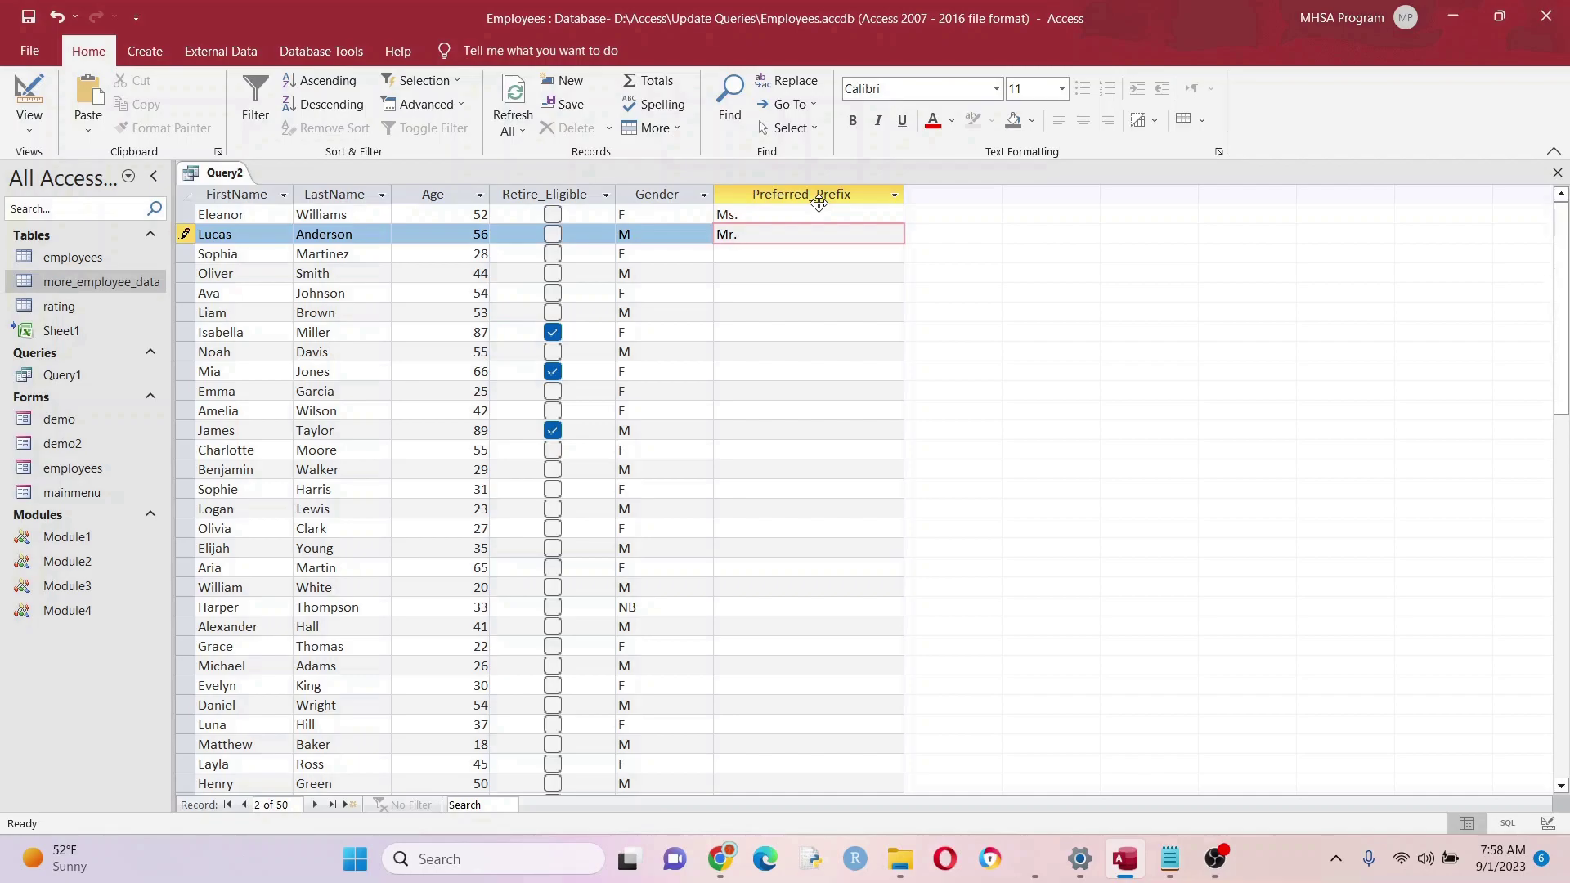
key(Down)
- Enter Ms. for the third employee, then make it an update query with the Gender-based IIf prefix expression
text(M)
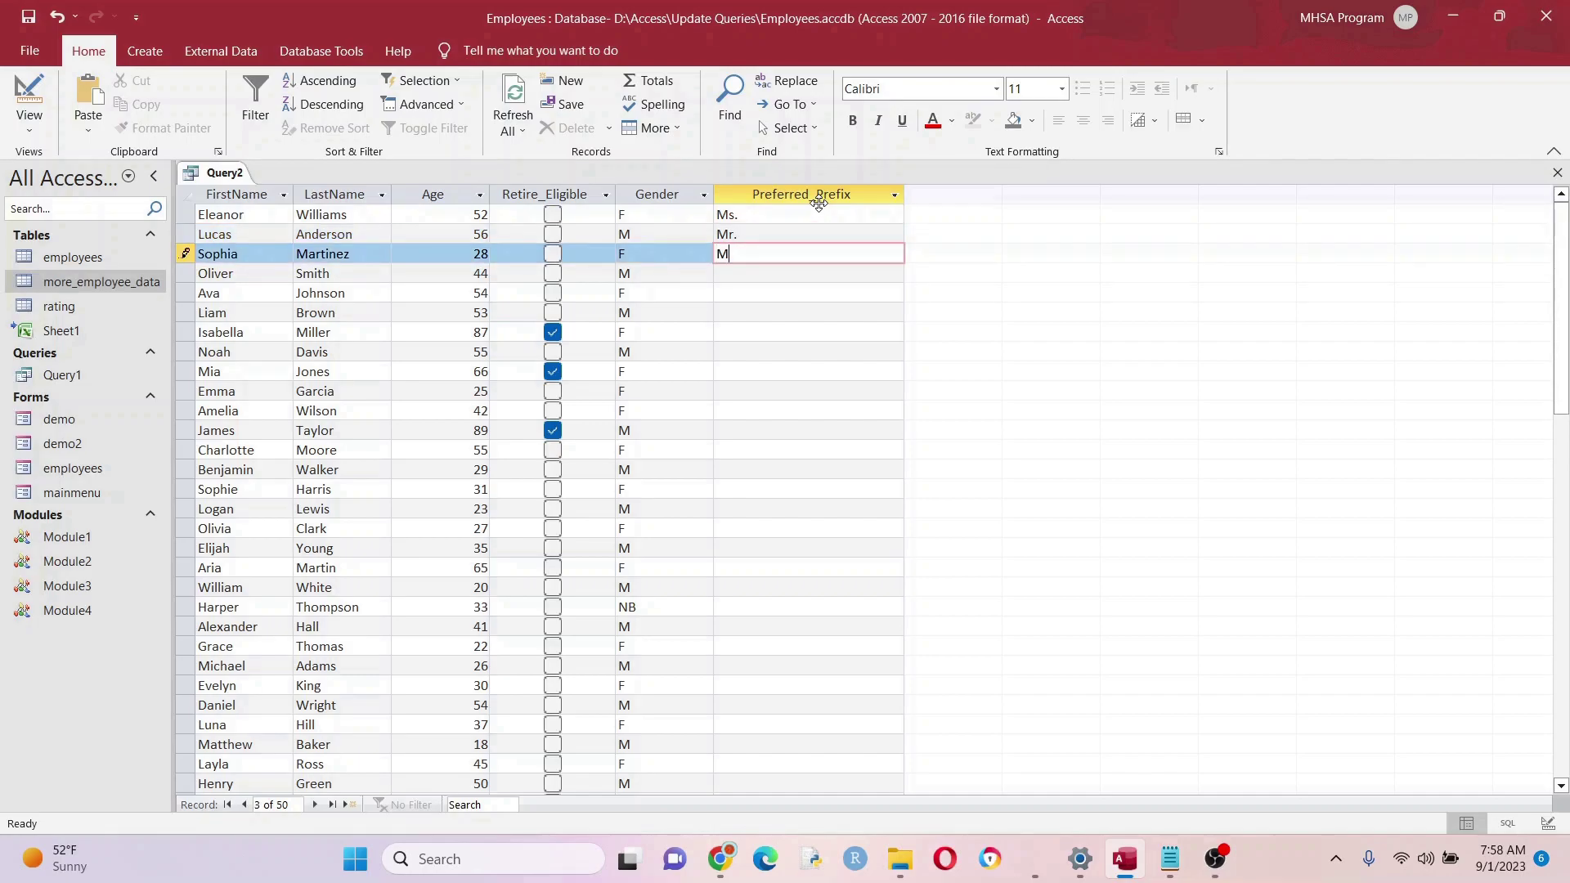
text(s.)
right_click(231, 173)
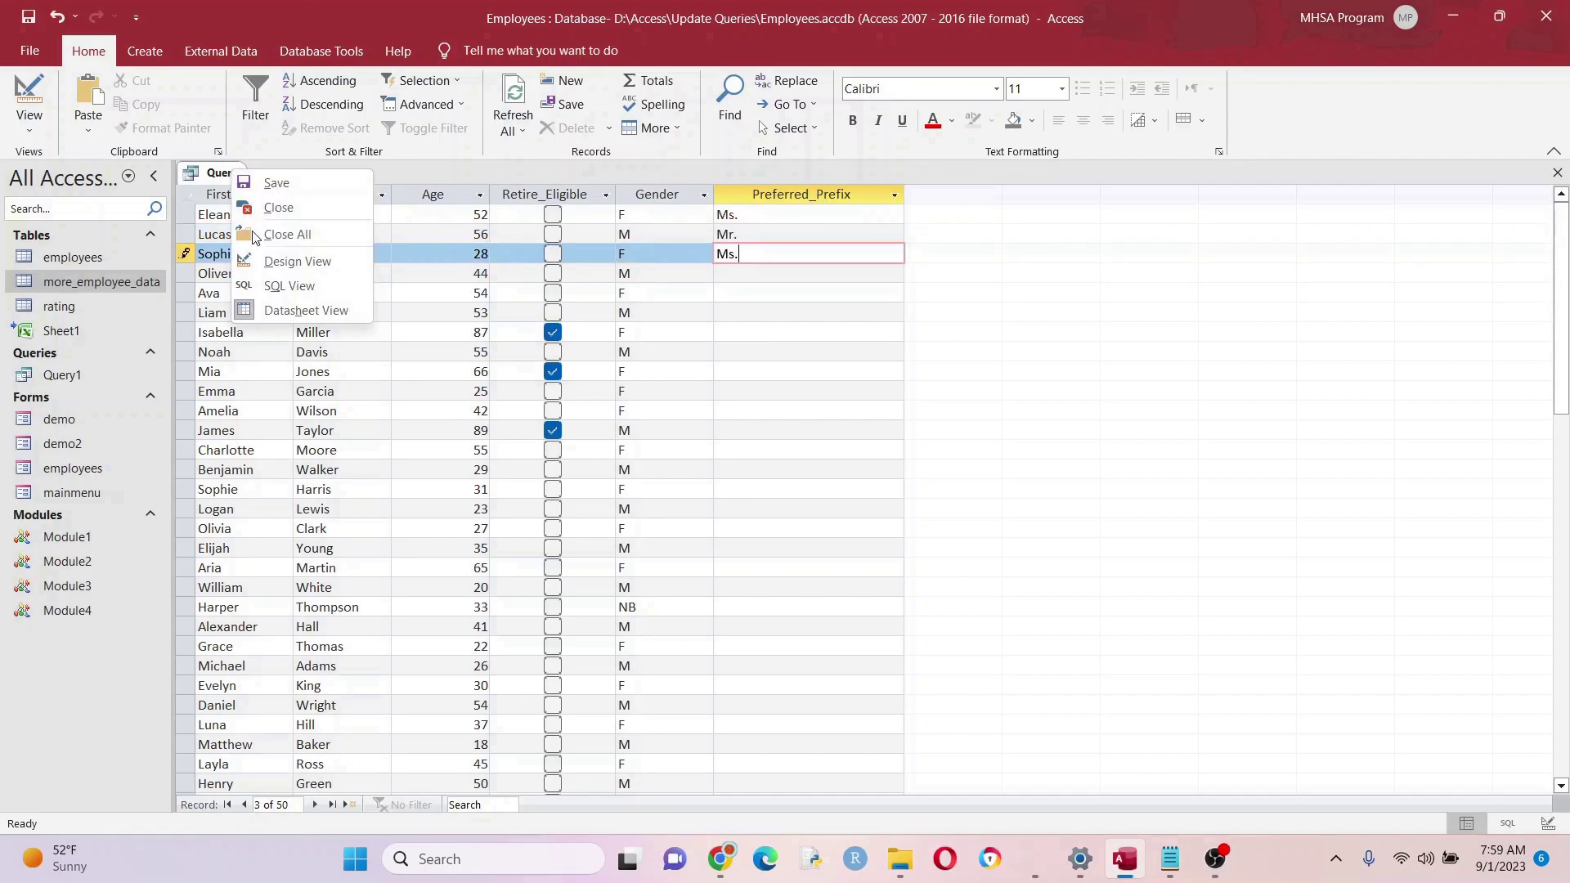
click(284, 258)
click(264, 122)
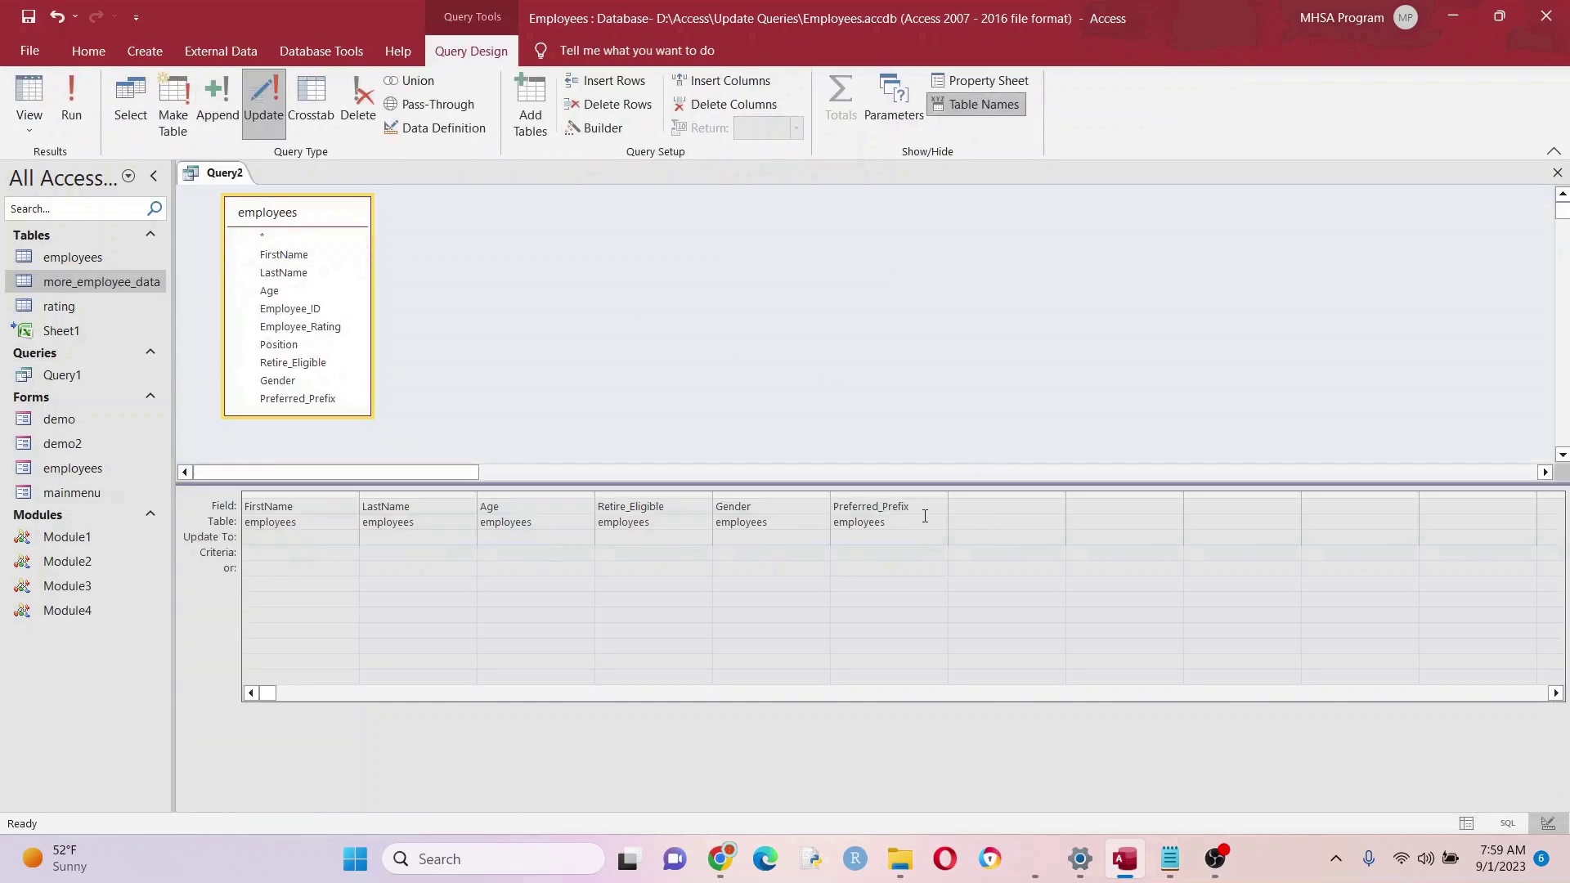
key(ctrl+v)
click(741, 551)
- Run the update for all 50 employees, then switch back to a select query and review the prefixes
click(72, 98)
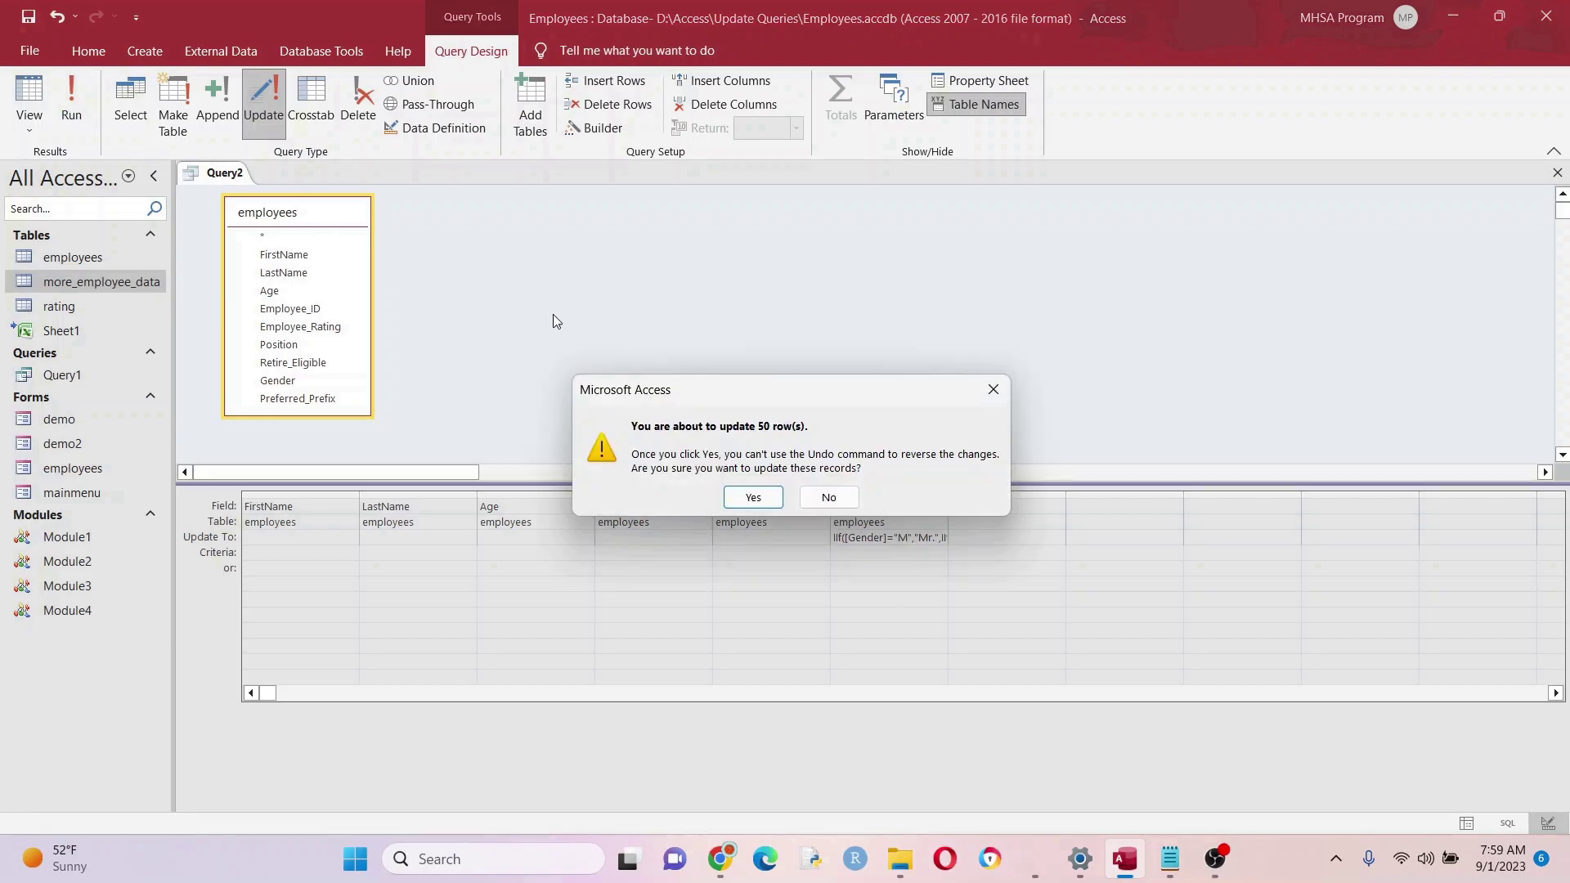
click(758, 500)
click(121, 115)
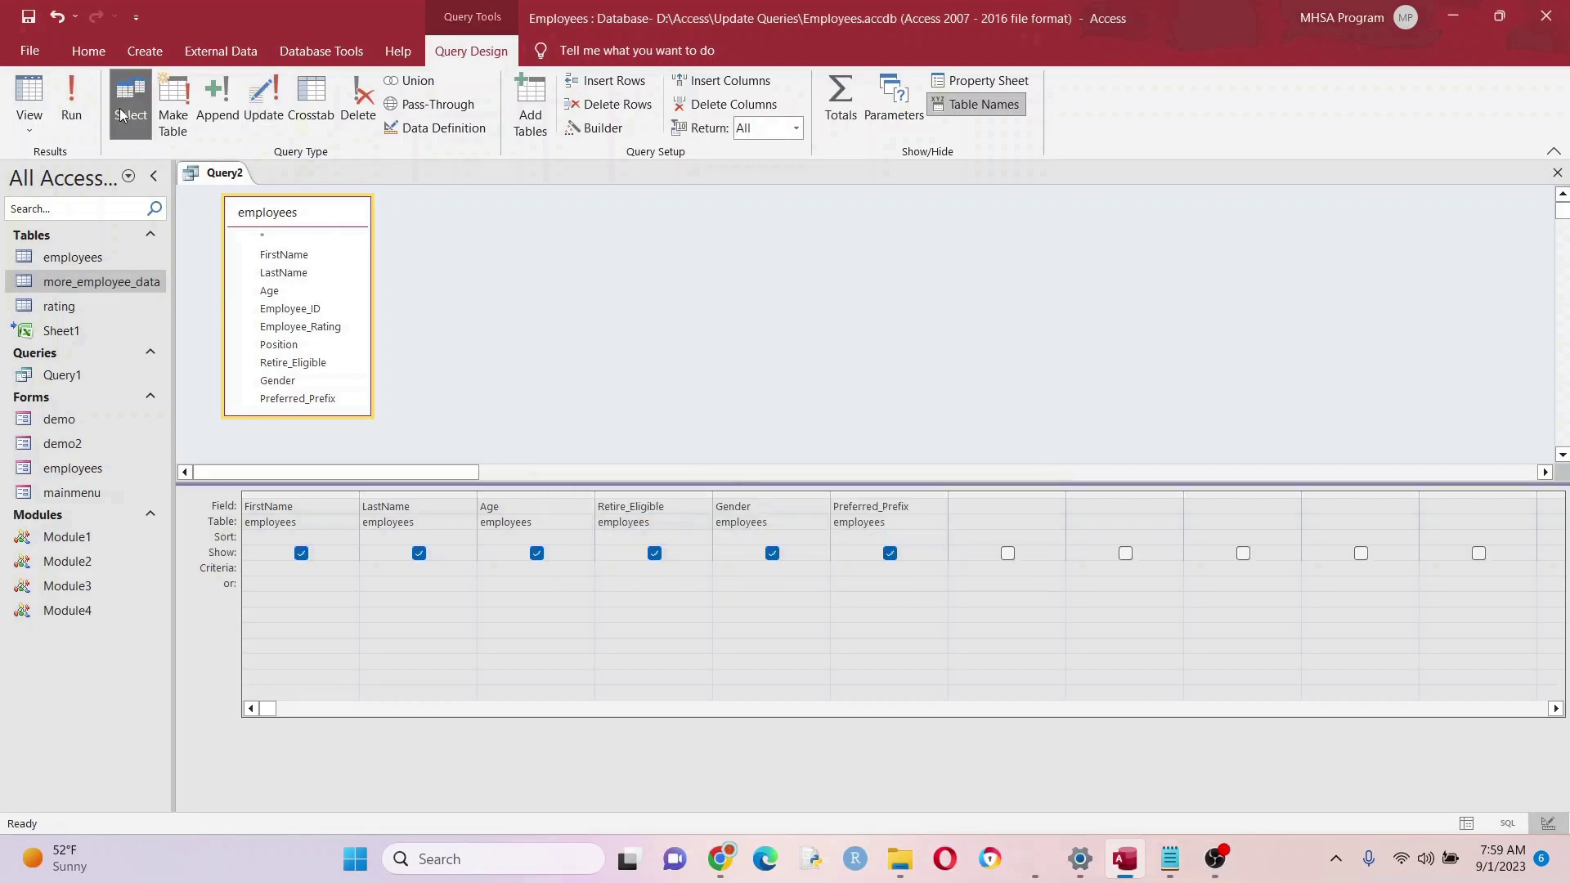
click(71, 98)
scroll(809, 327, down, 10)
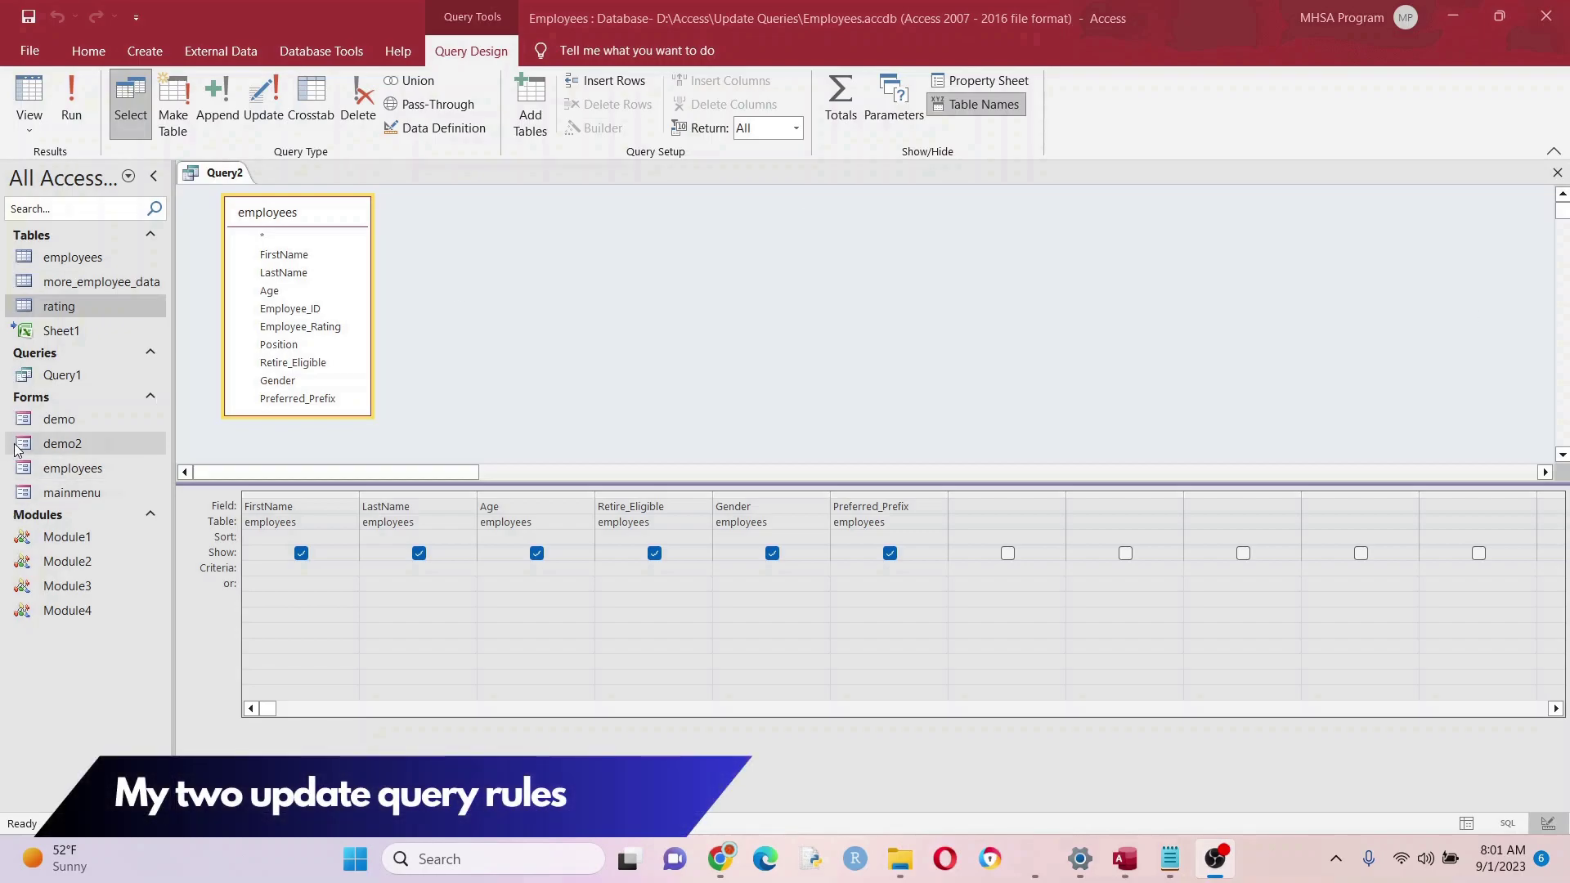
- Copy the employees table and paste it as Copy Of employees with structure and data
right_click(76, 259)
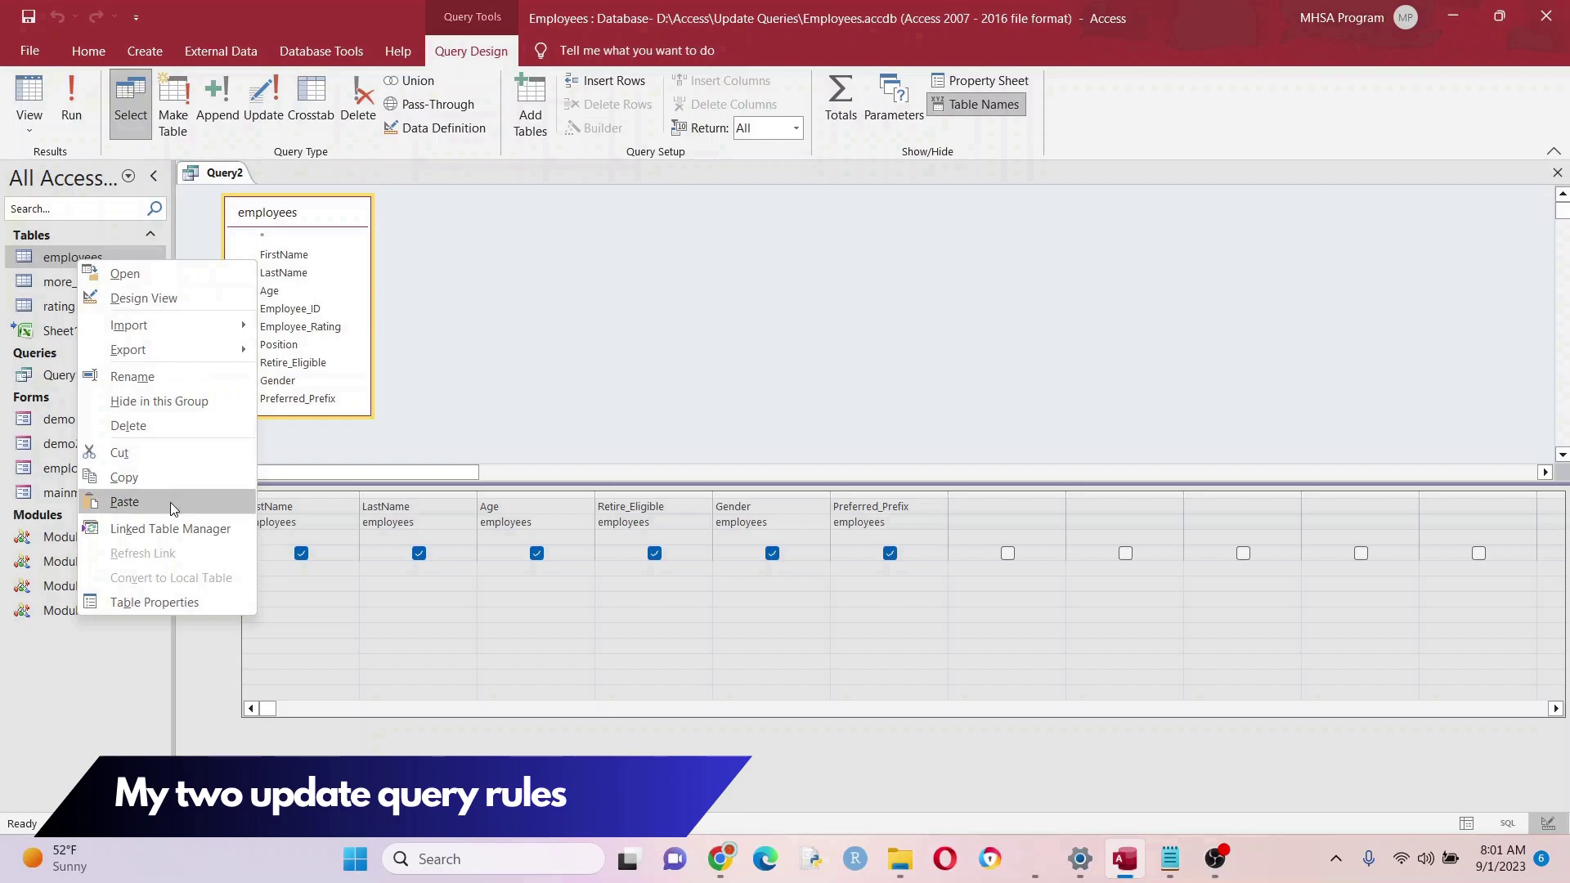
click(169, 481)
right_click(99, 309)
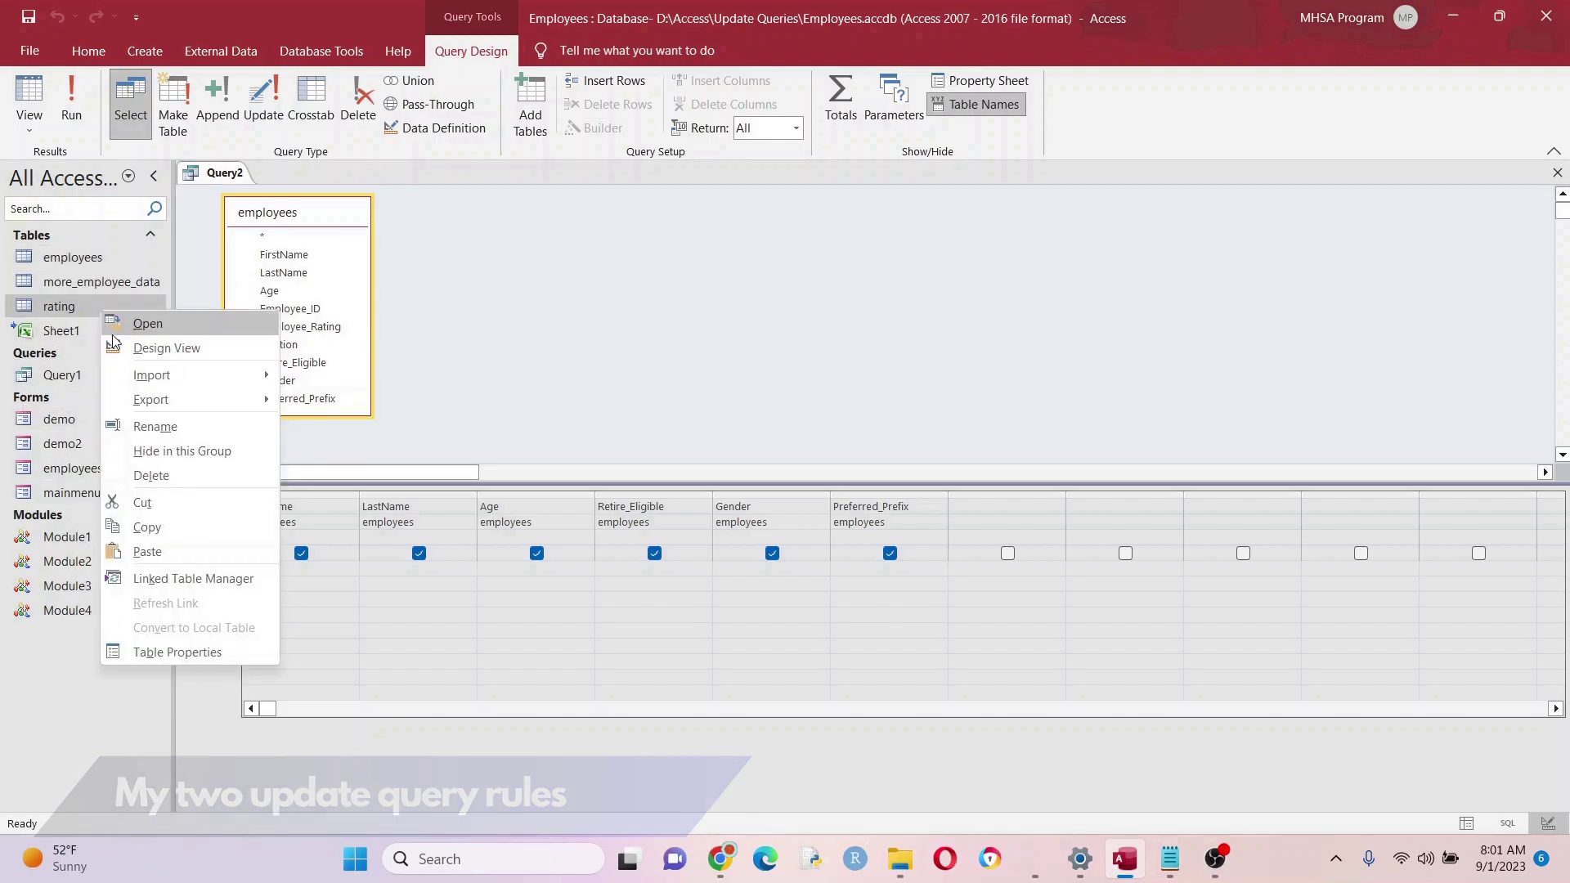
click(202, 555)
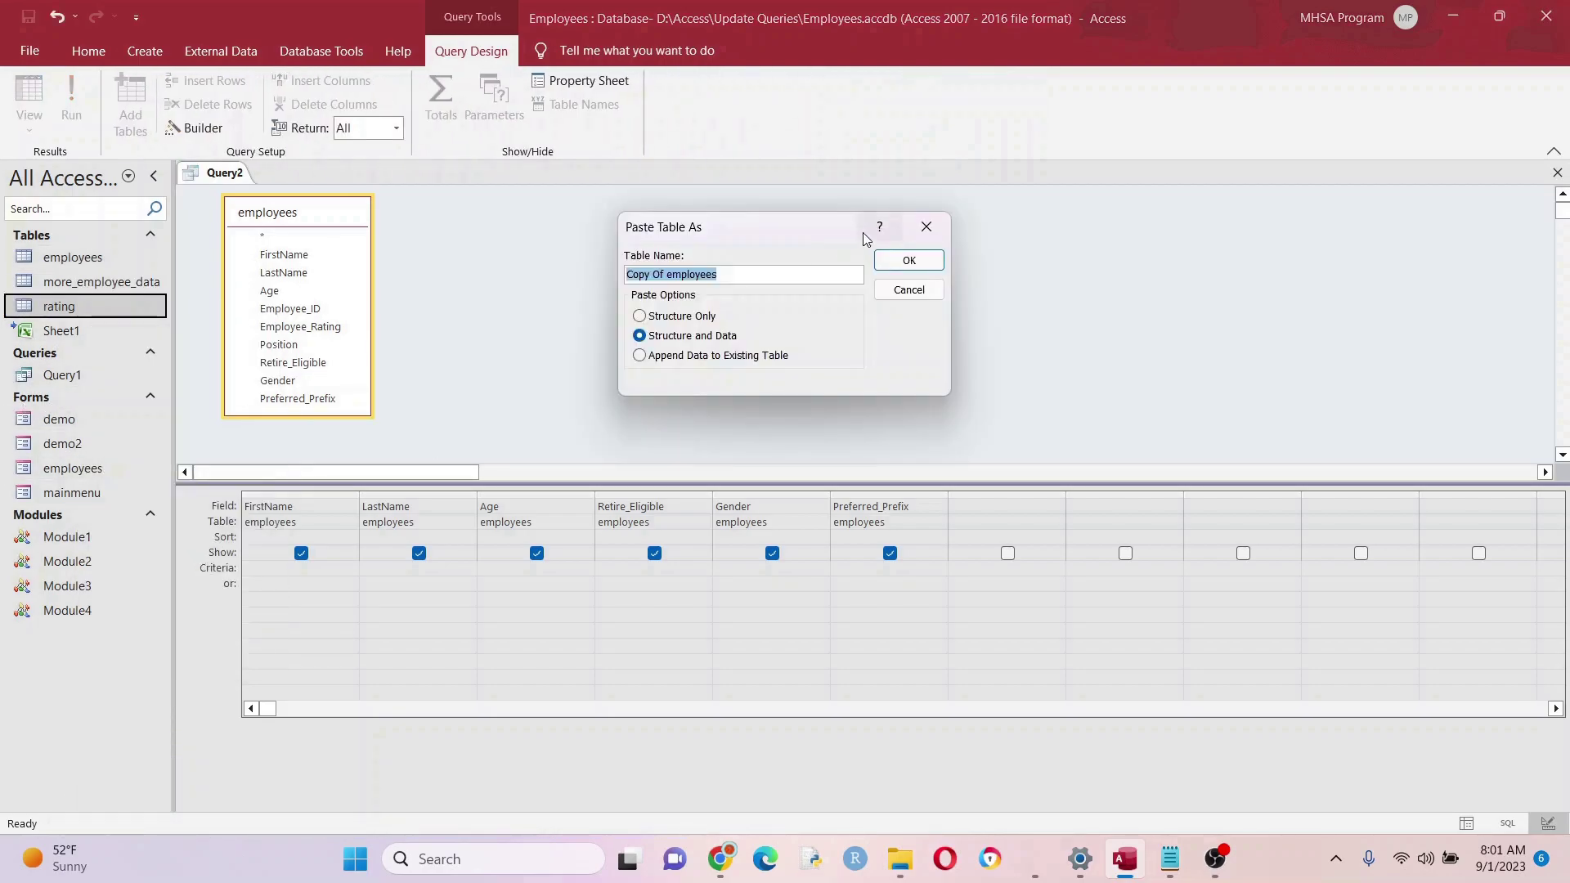
click(910, 260)
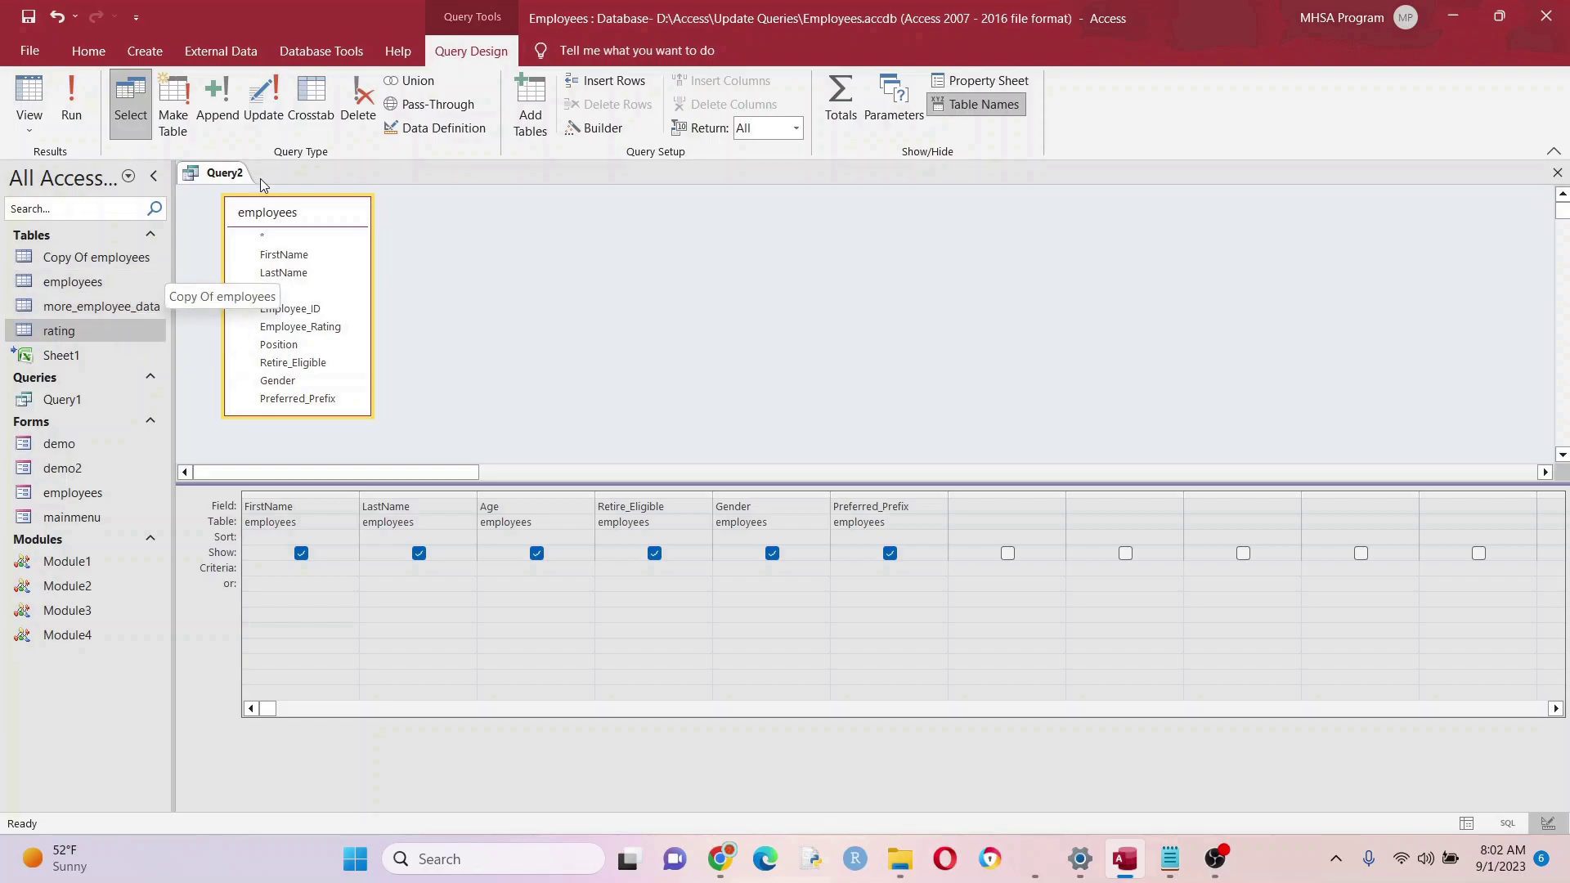
- Switch the query to an update query and clear the Preferred_Prefix Update To expression
click(263, 102)
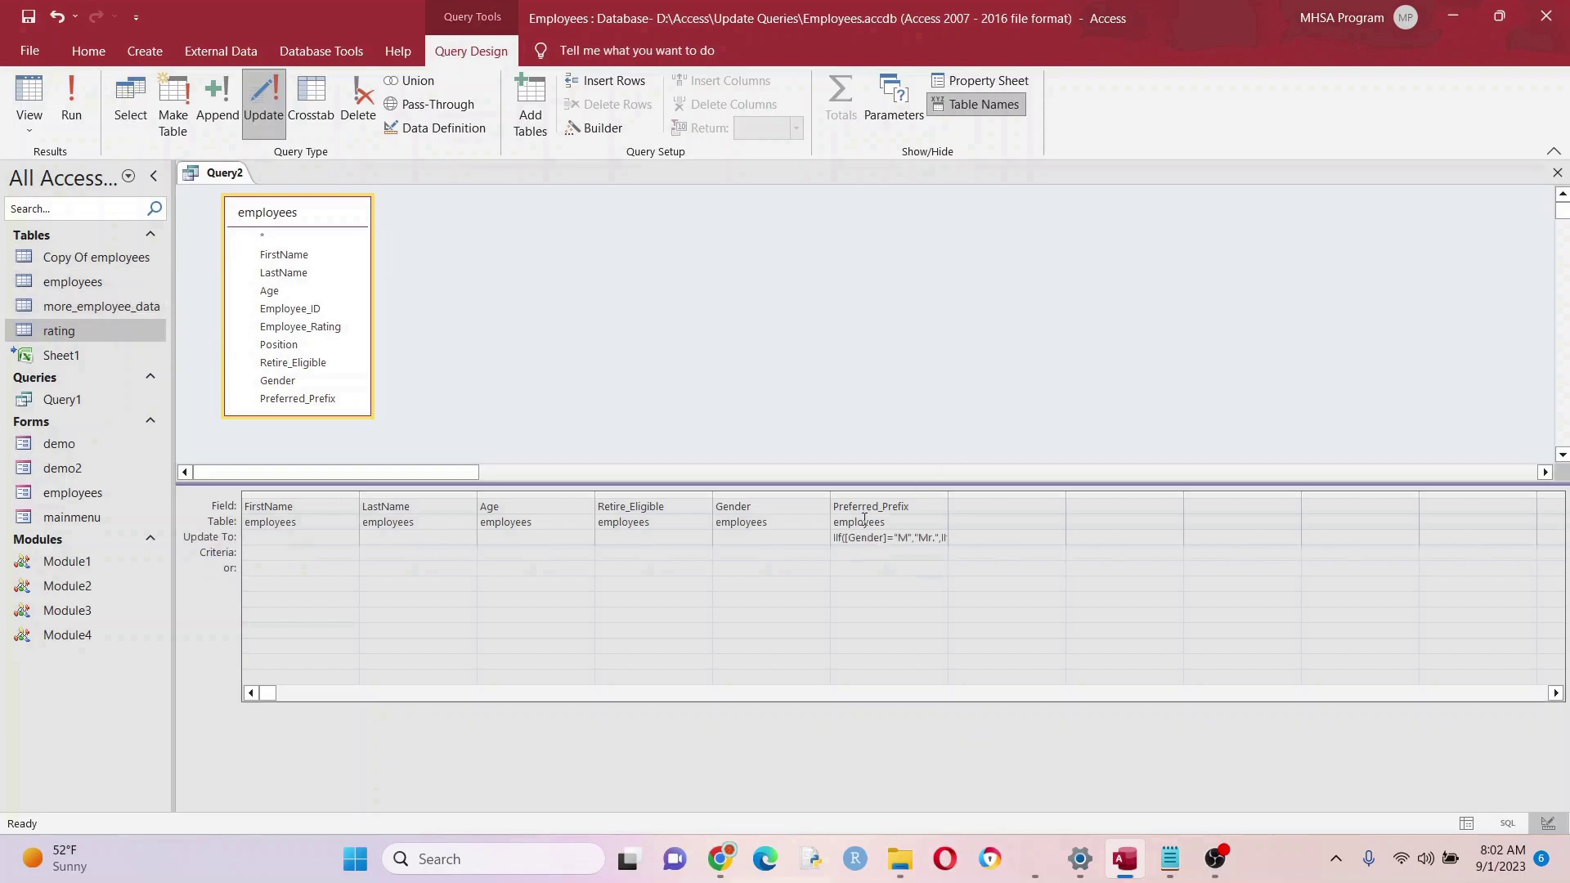
click(850, 536)
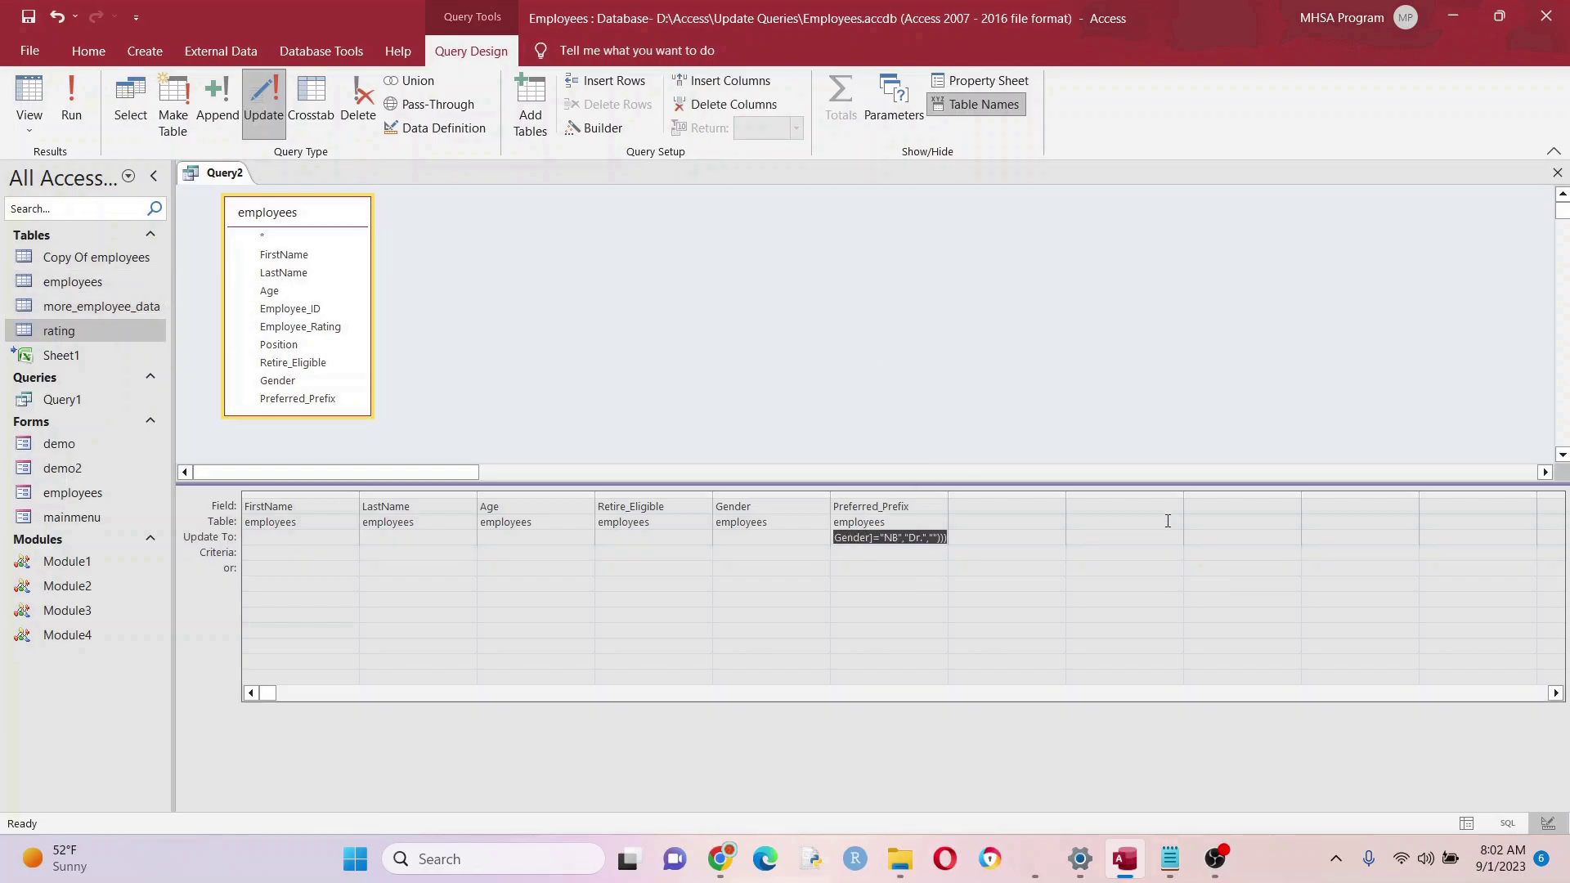
text(iif)
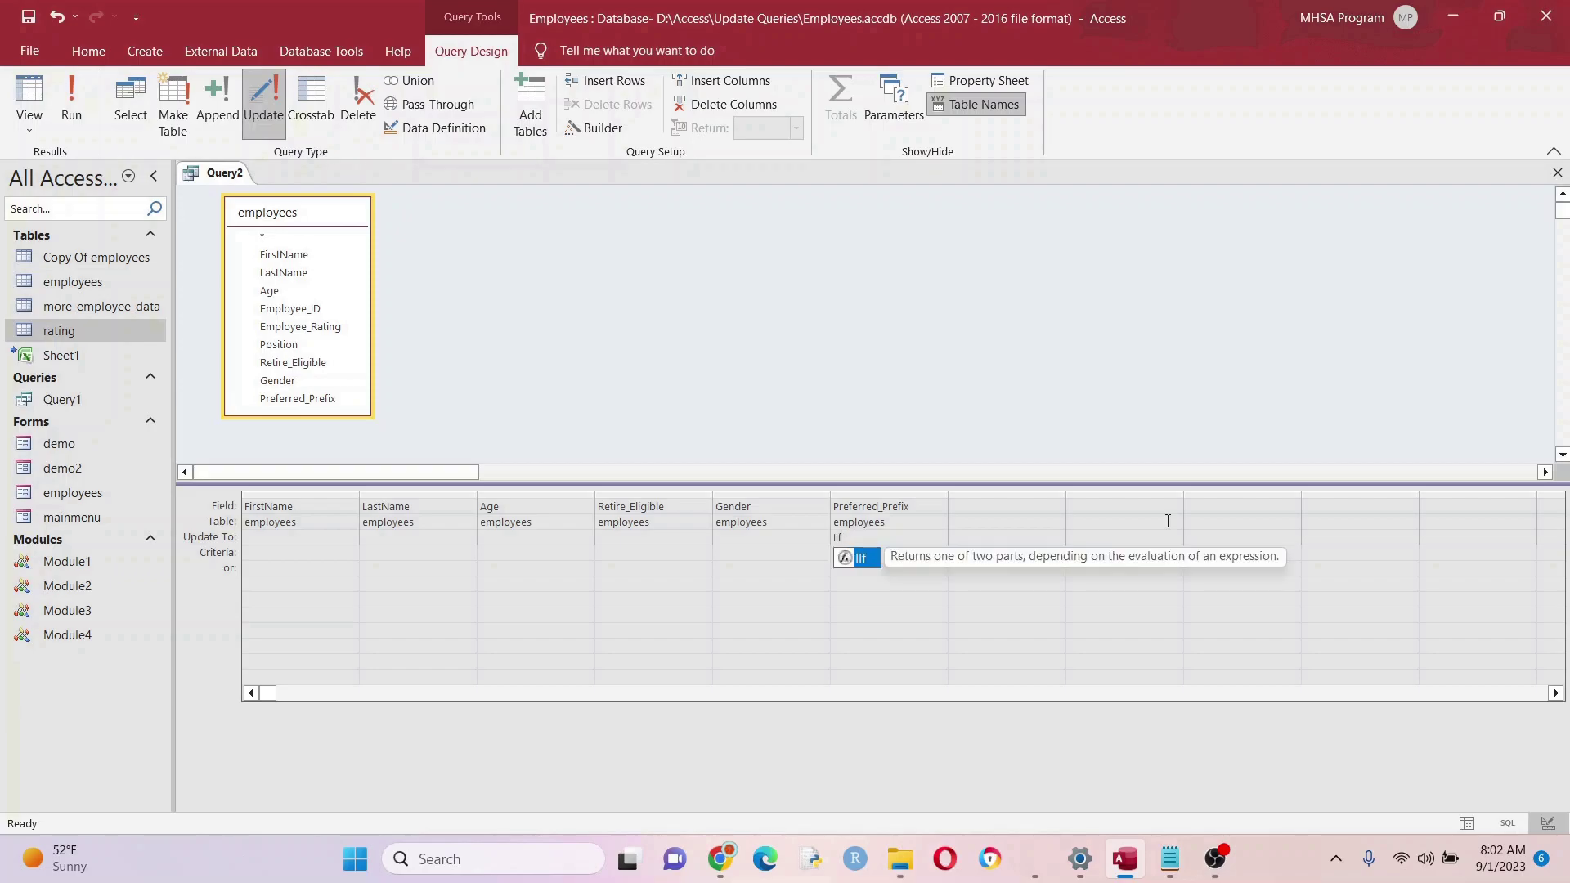
key(BackSpace)
key(BackSpace)
key(BackSpace)
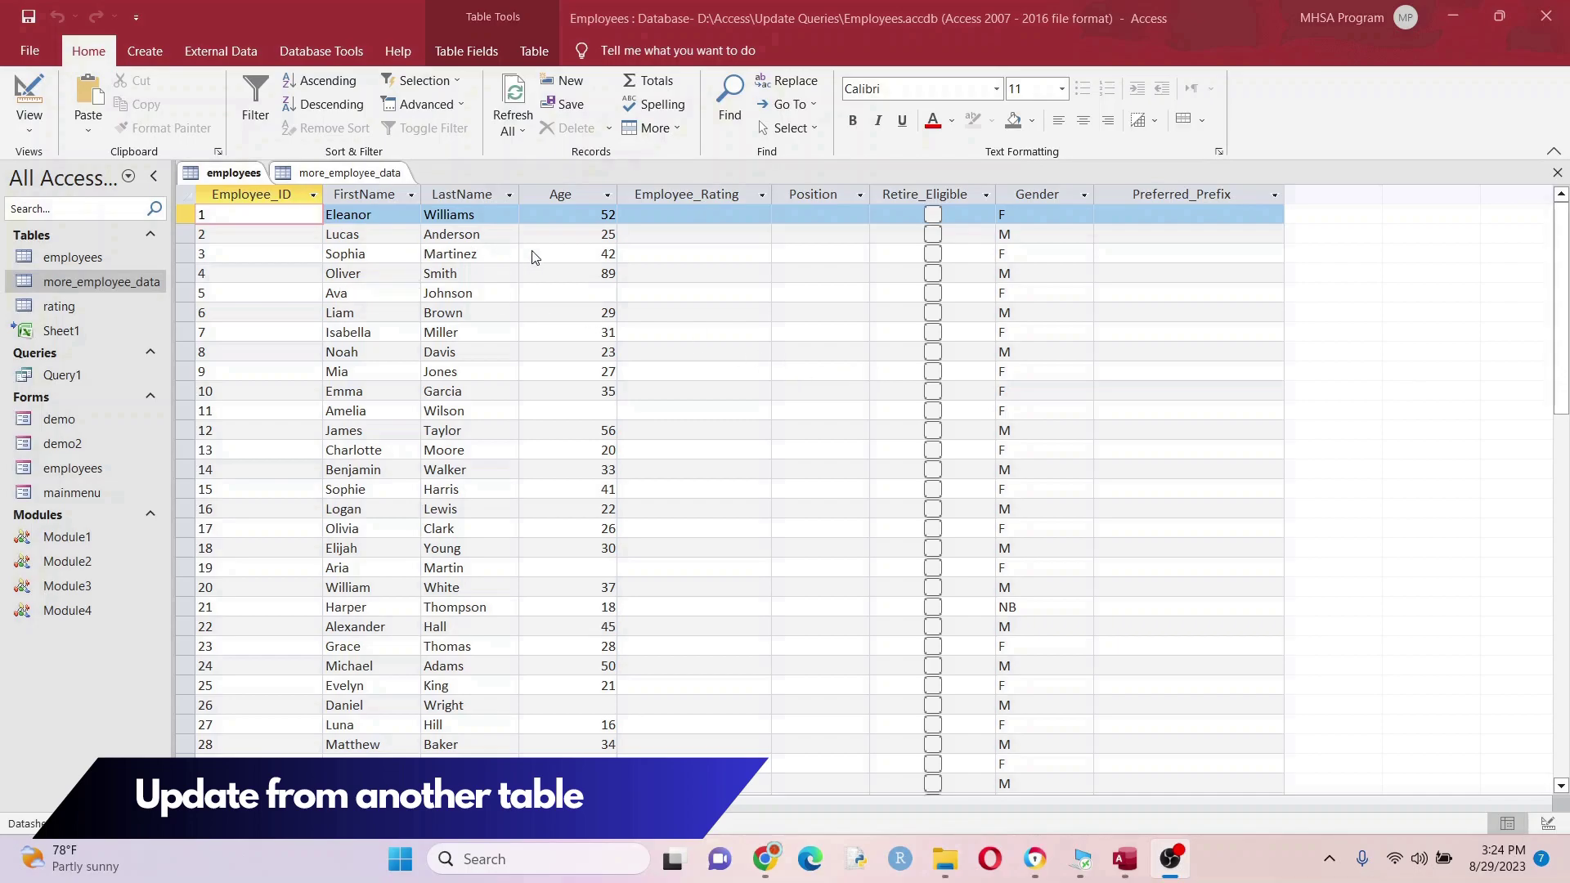
click(594, 297)
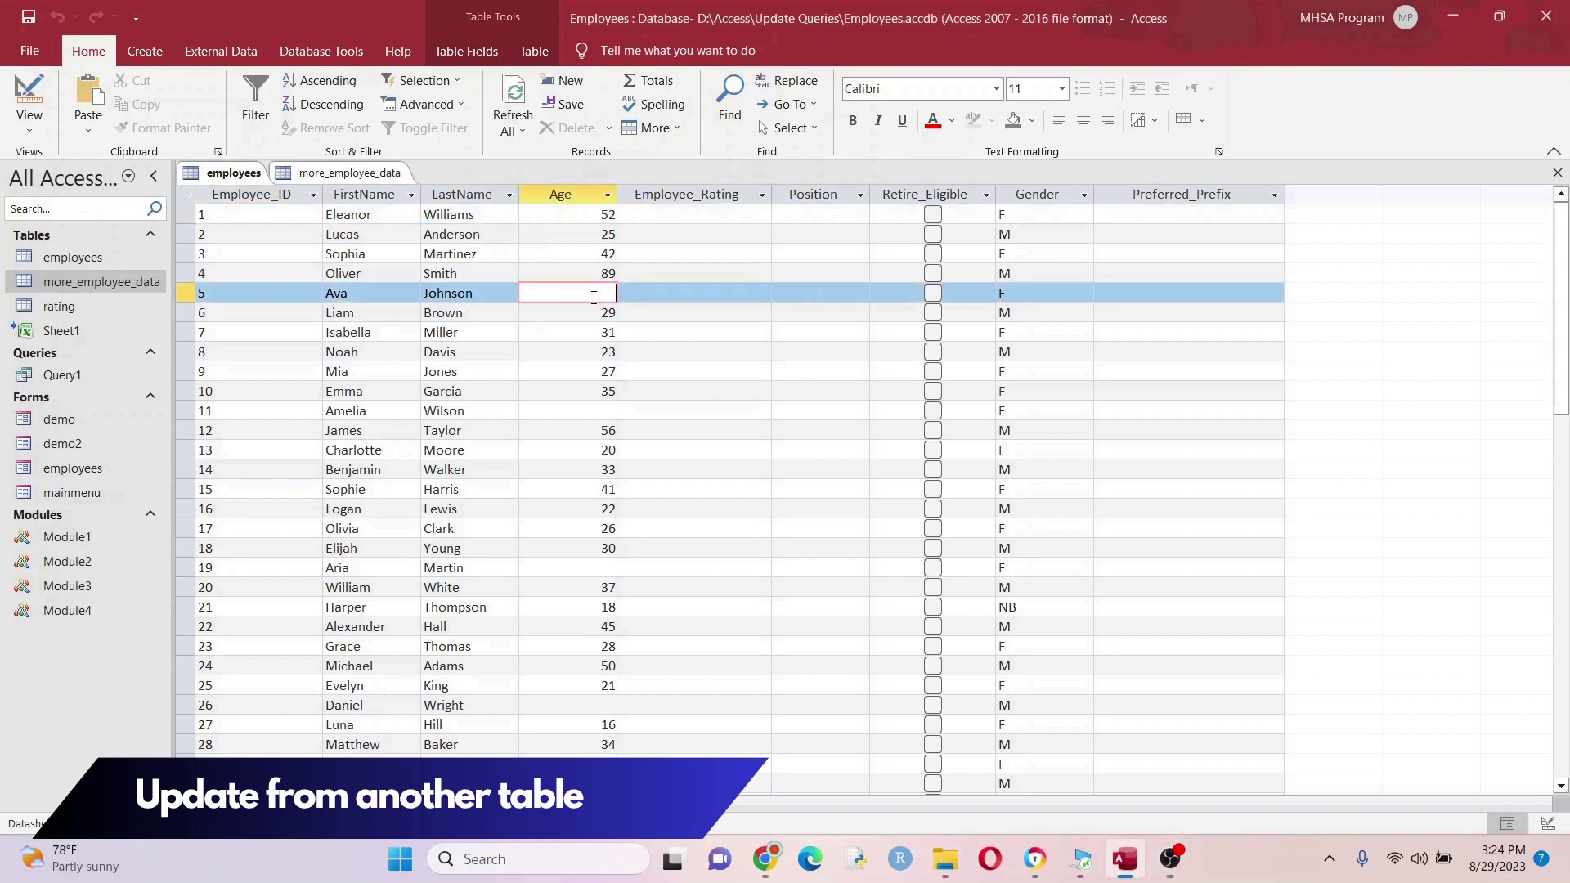
click(596, 408)
click(670, 195)
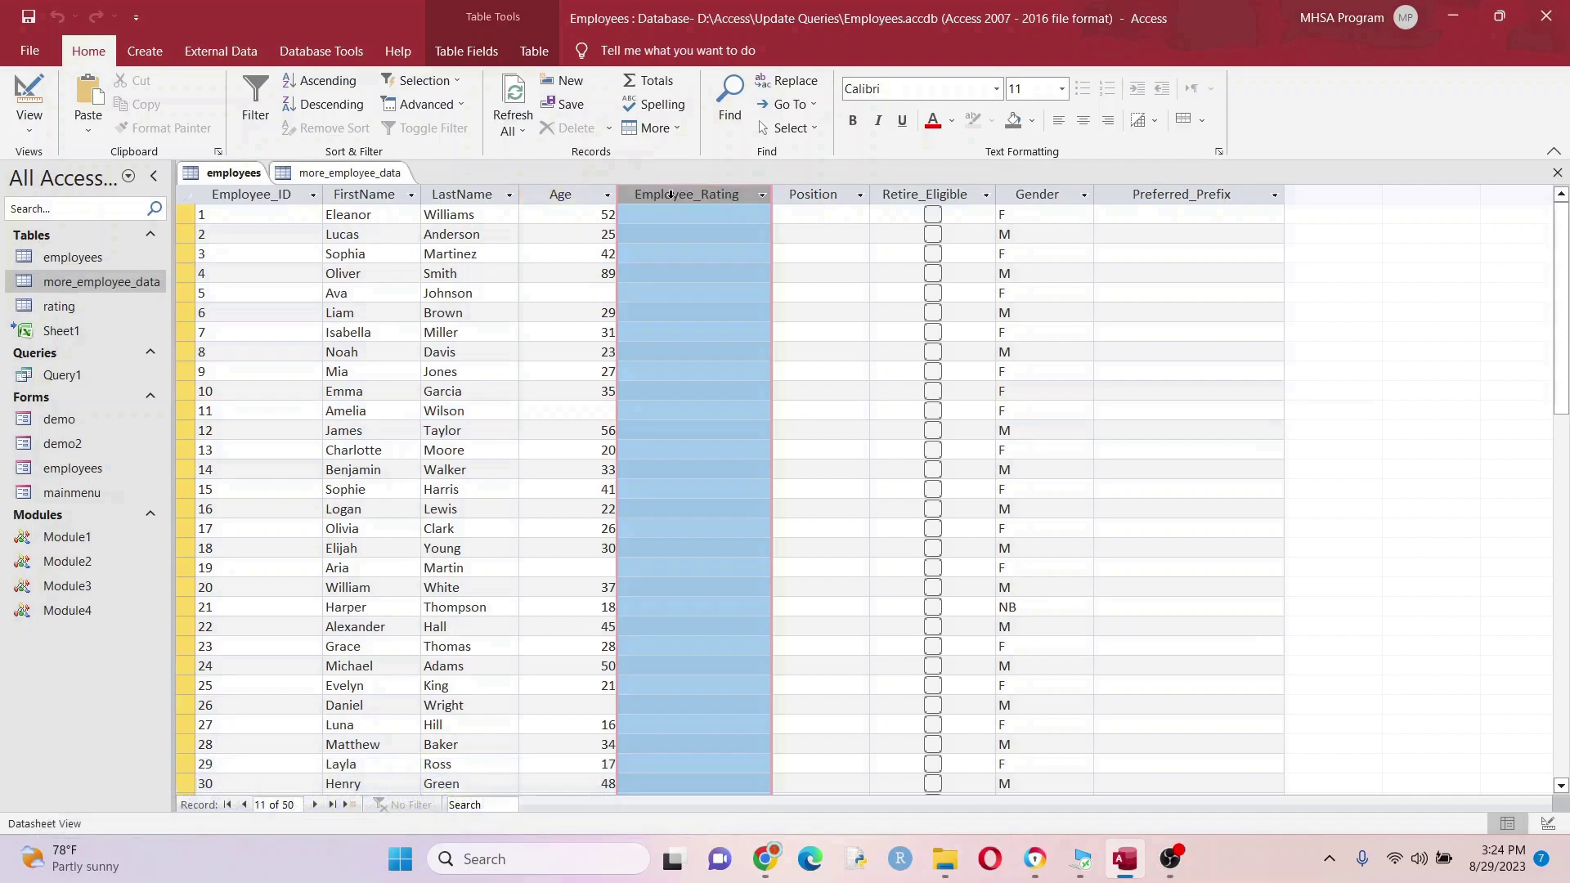
drag(670, 194, 824, 194)
click(1177, 195)
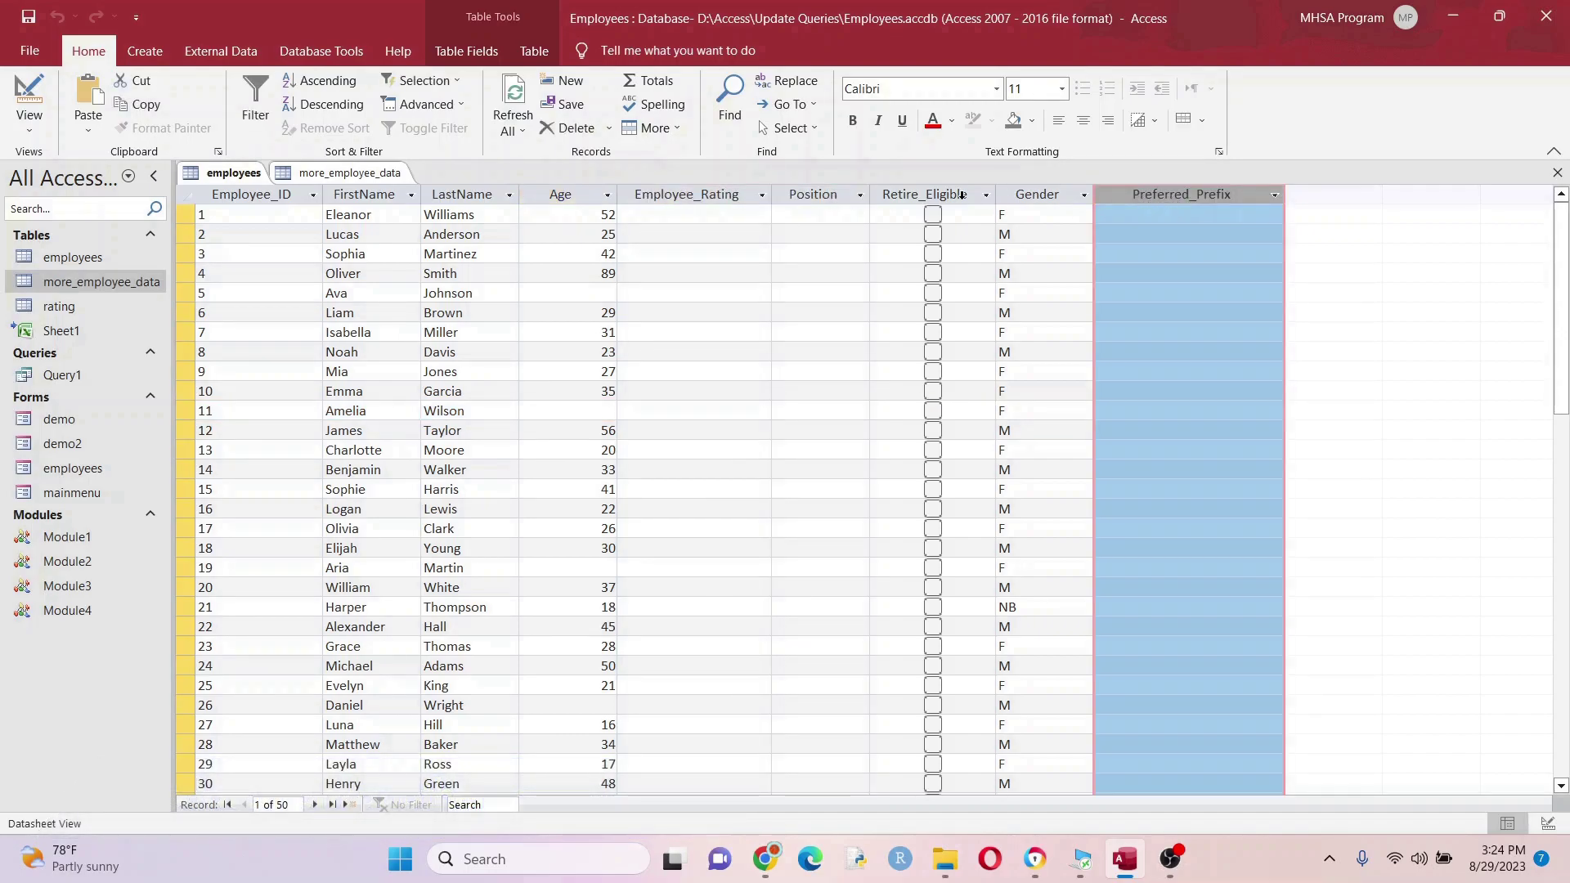
click(655, 196)
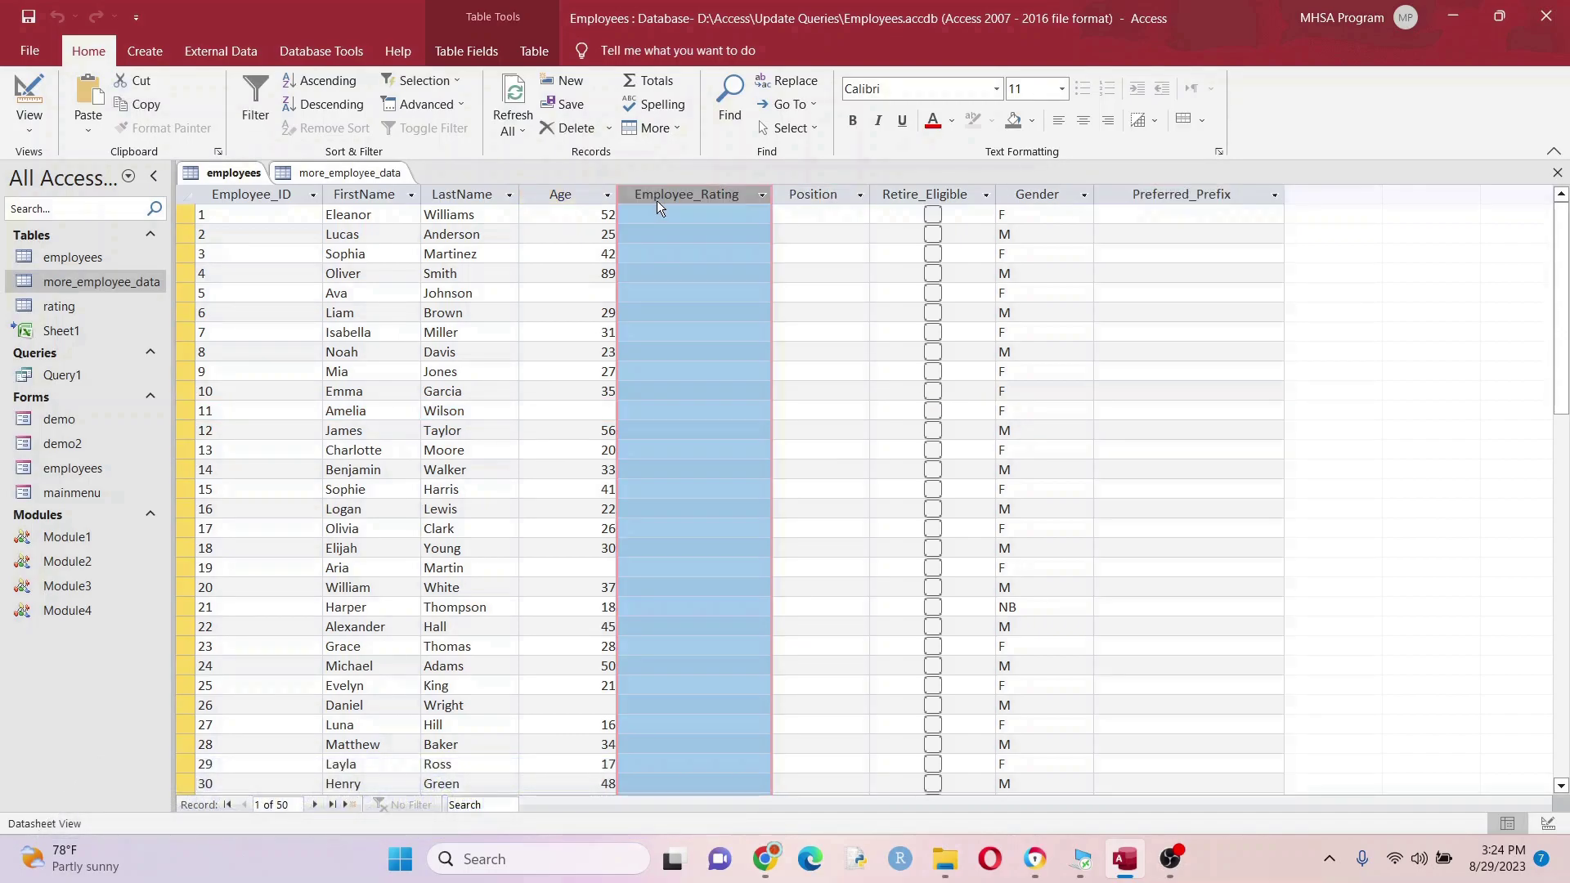
click(337, 175)
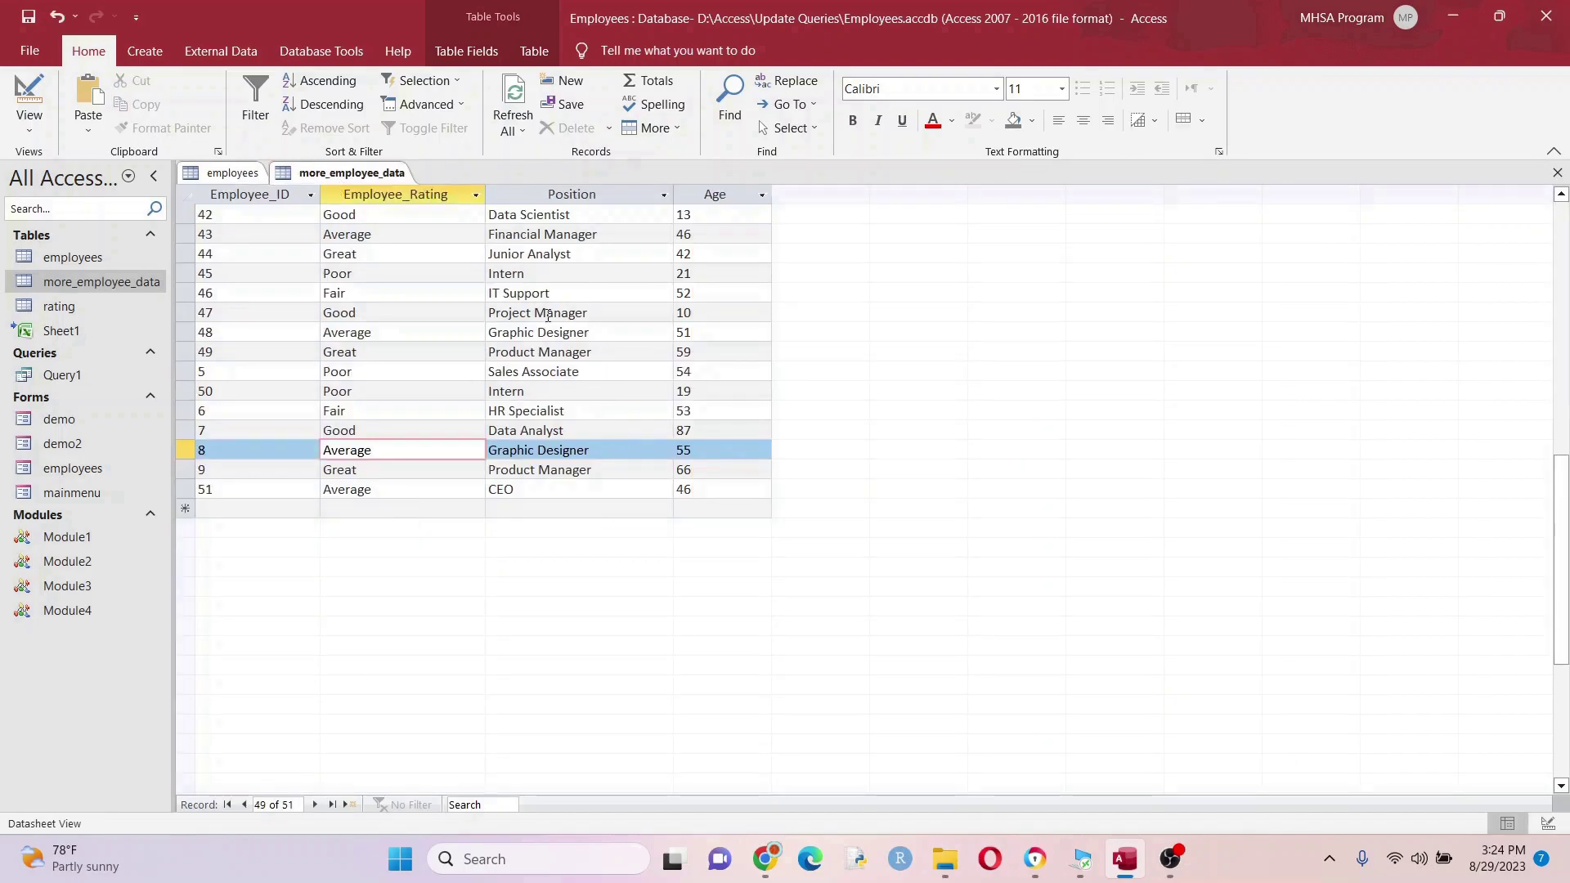
click(229, 173)
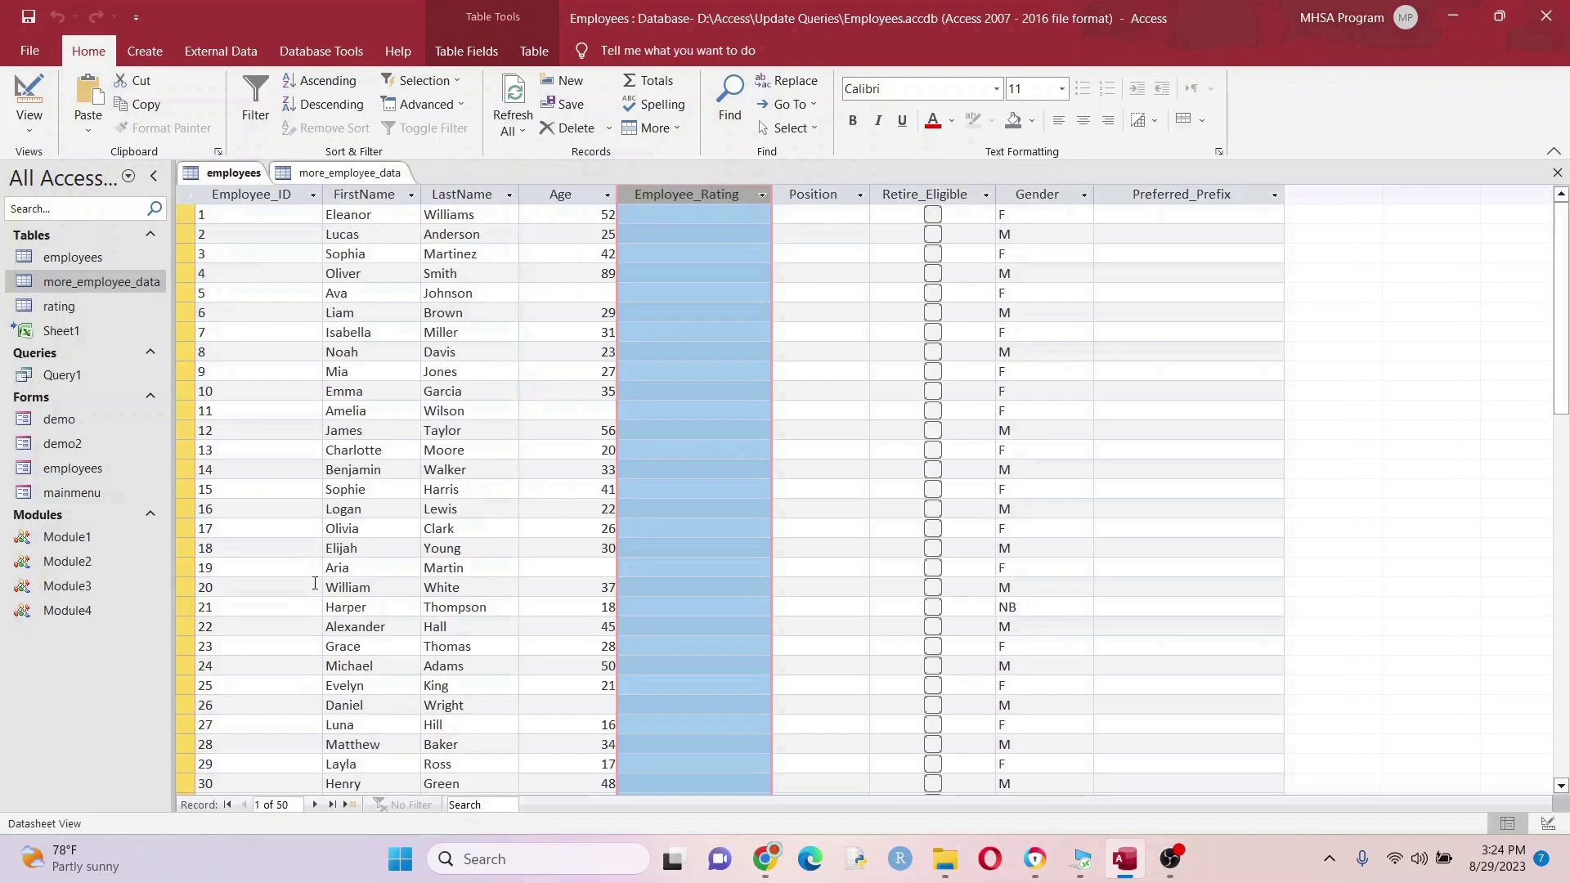
click(327, 172)
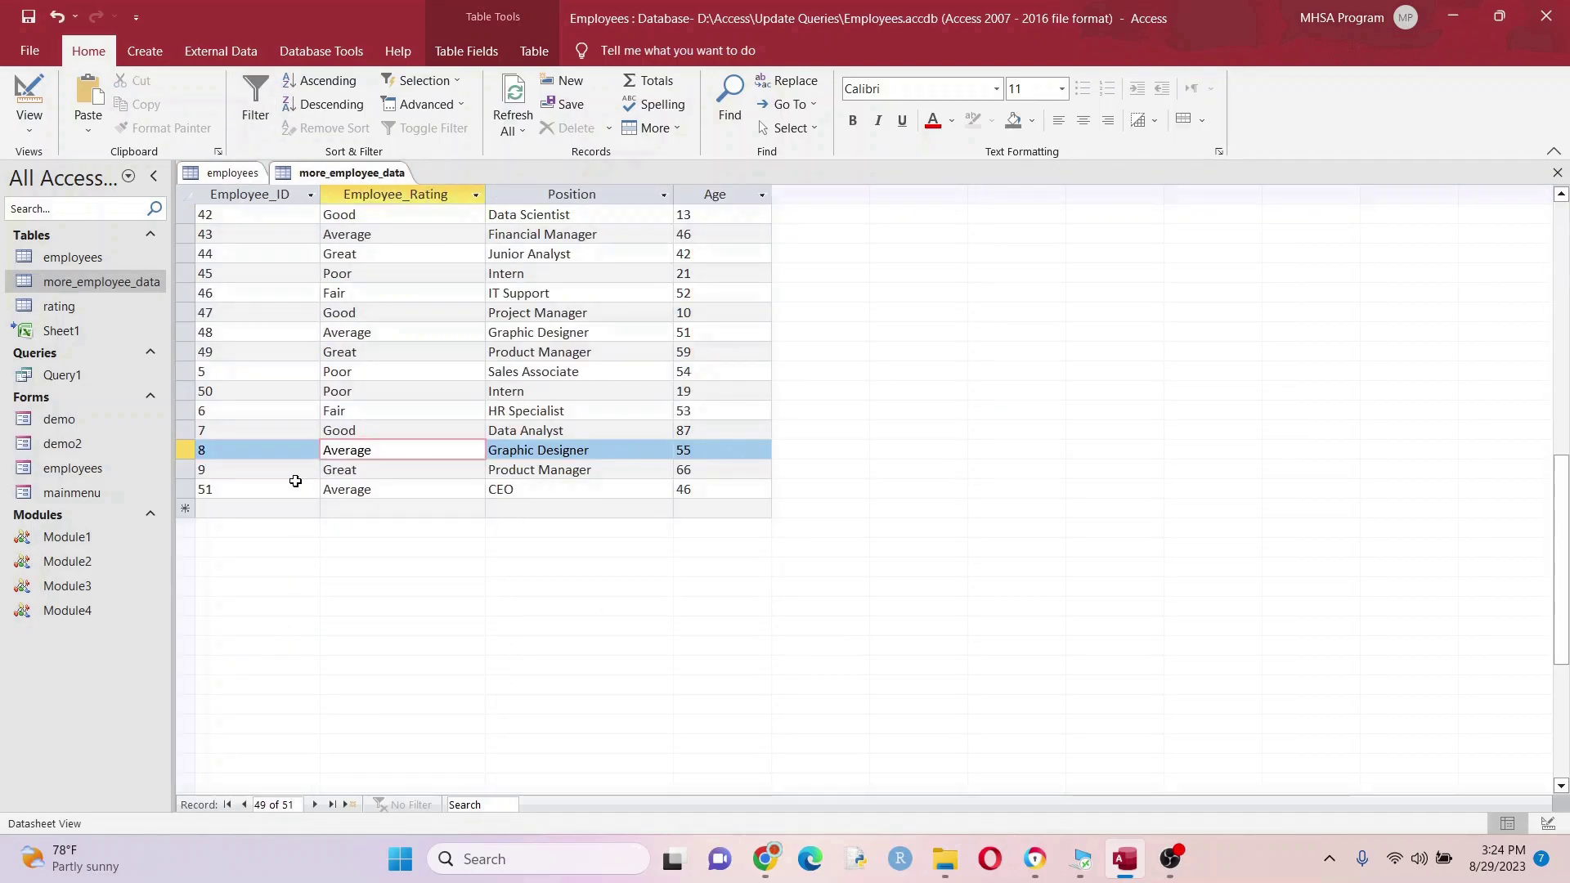
click(188, 491)
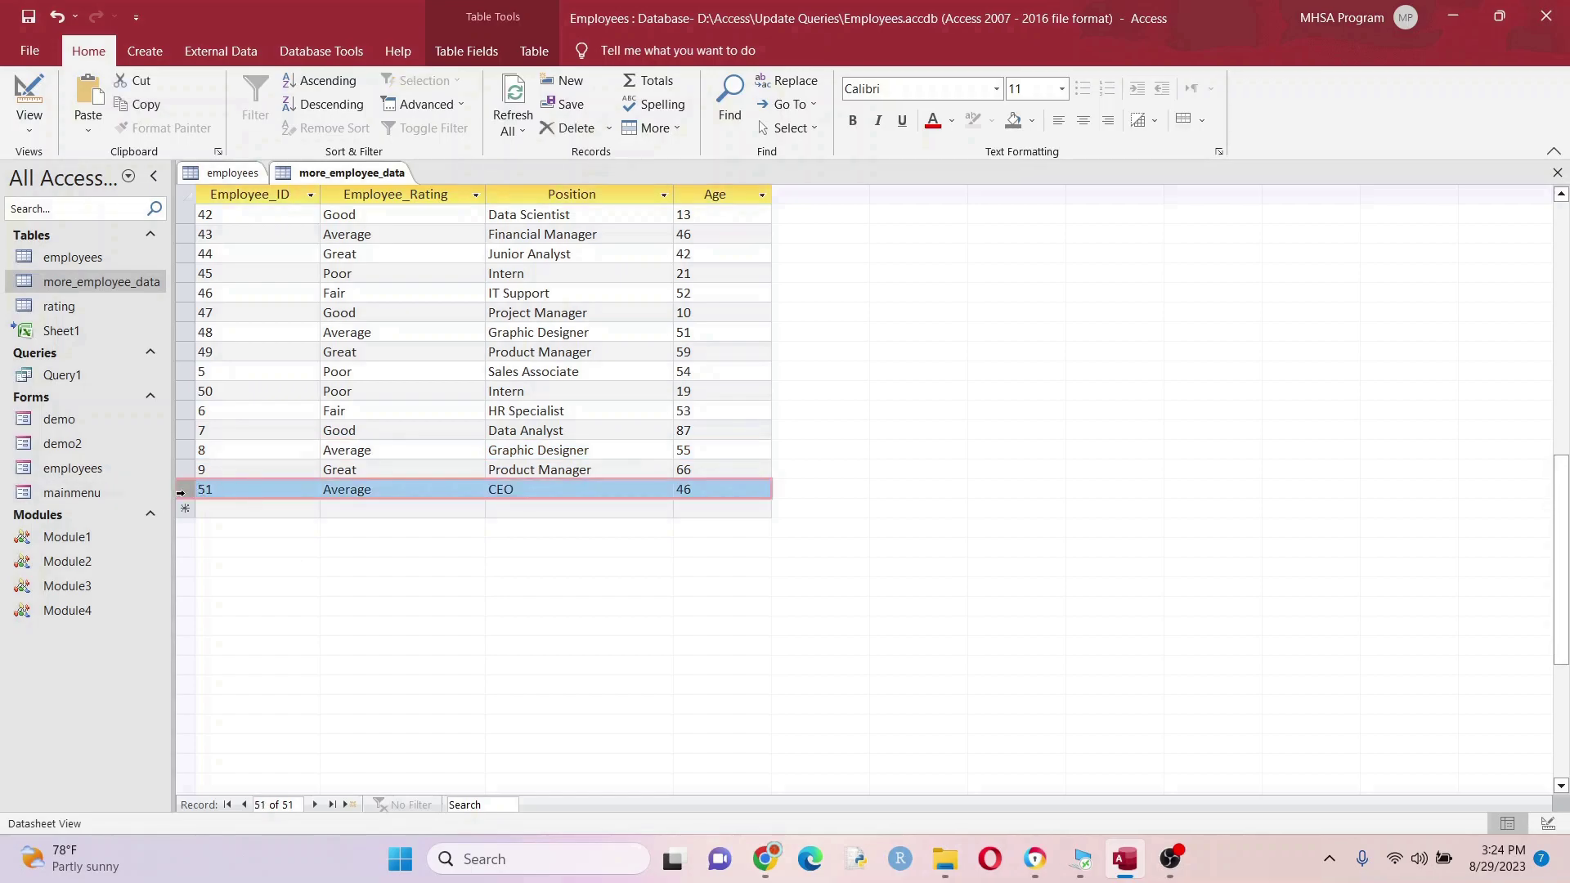
click(232, 177)
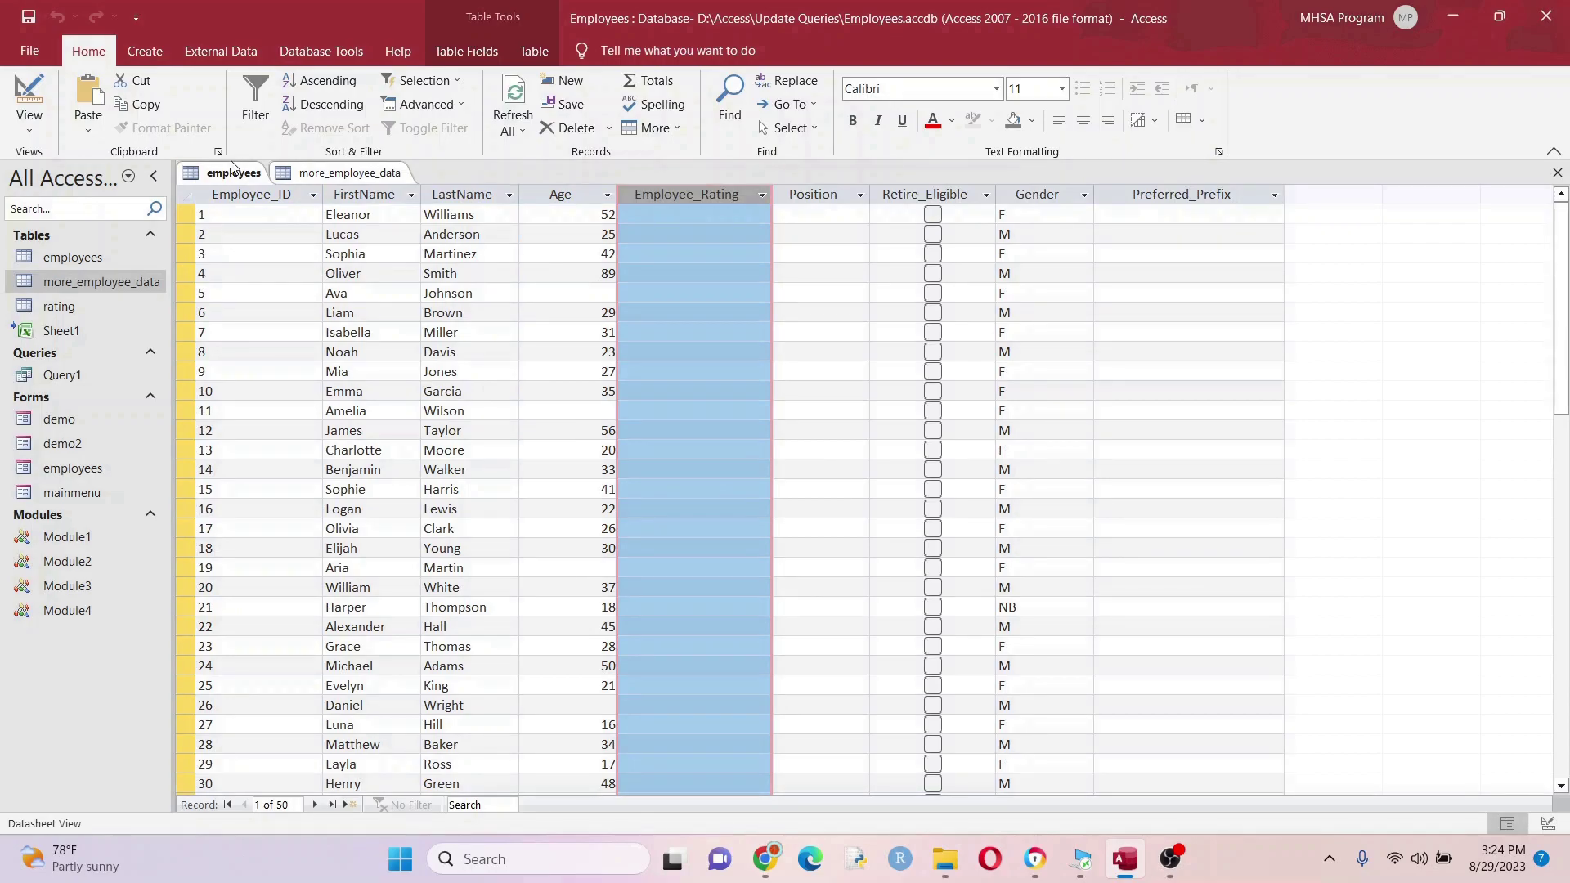
click(275, 196)
click(352, 172)
click(272, 196)
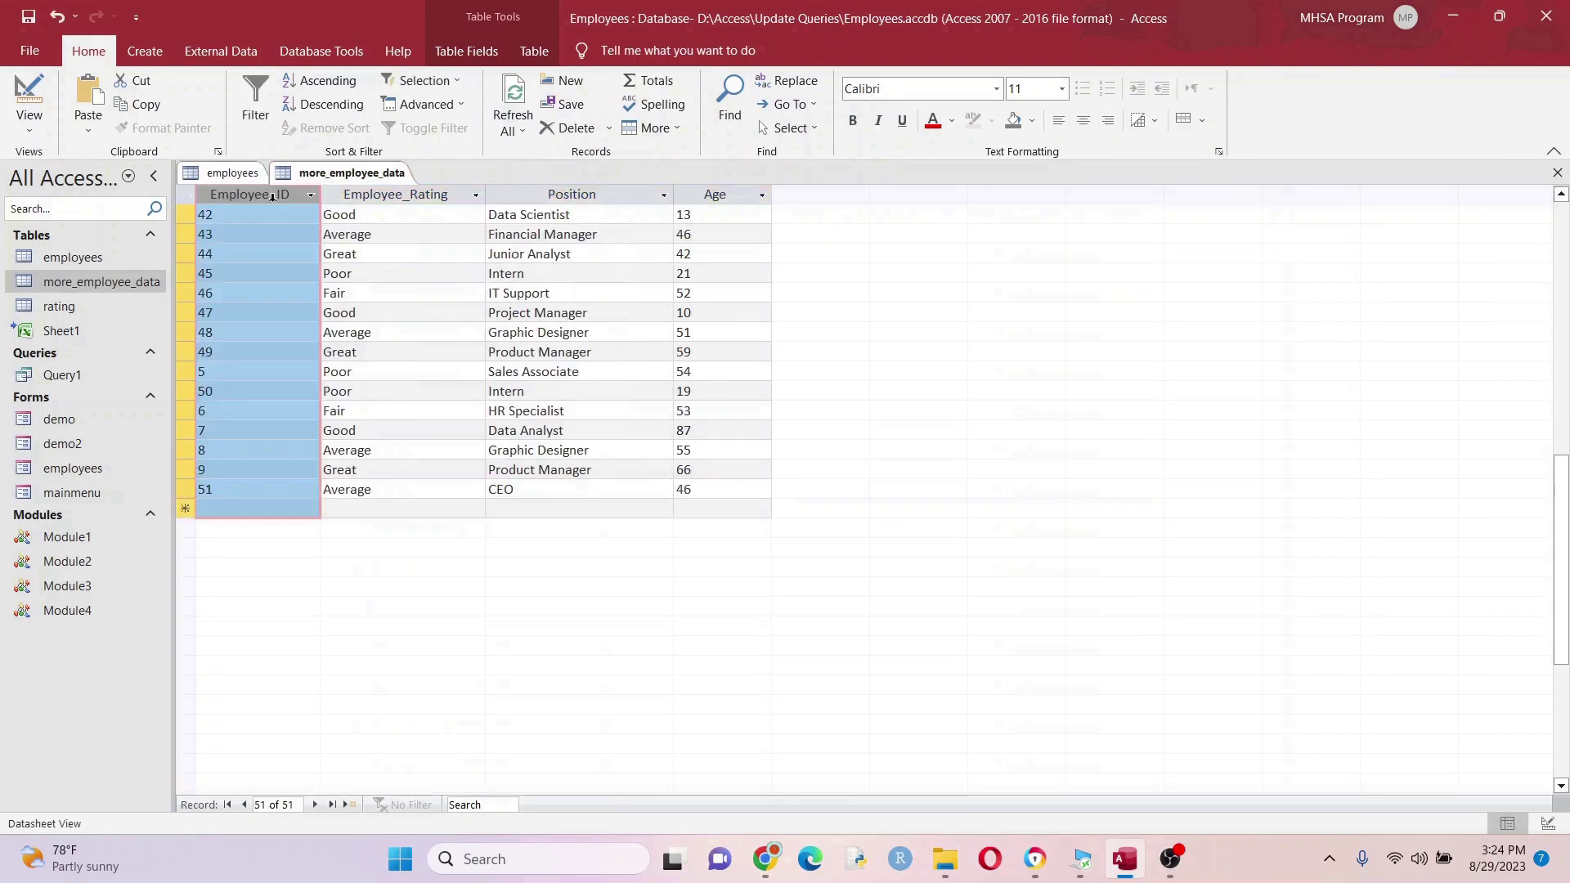
scroll(282, 262, up, 6)
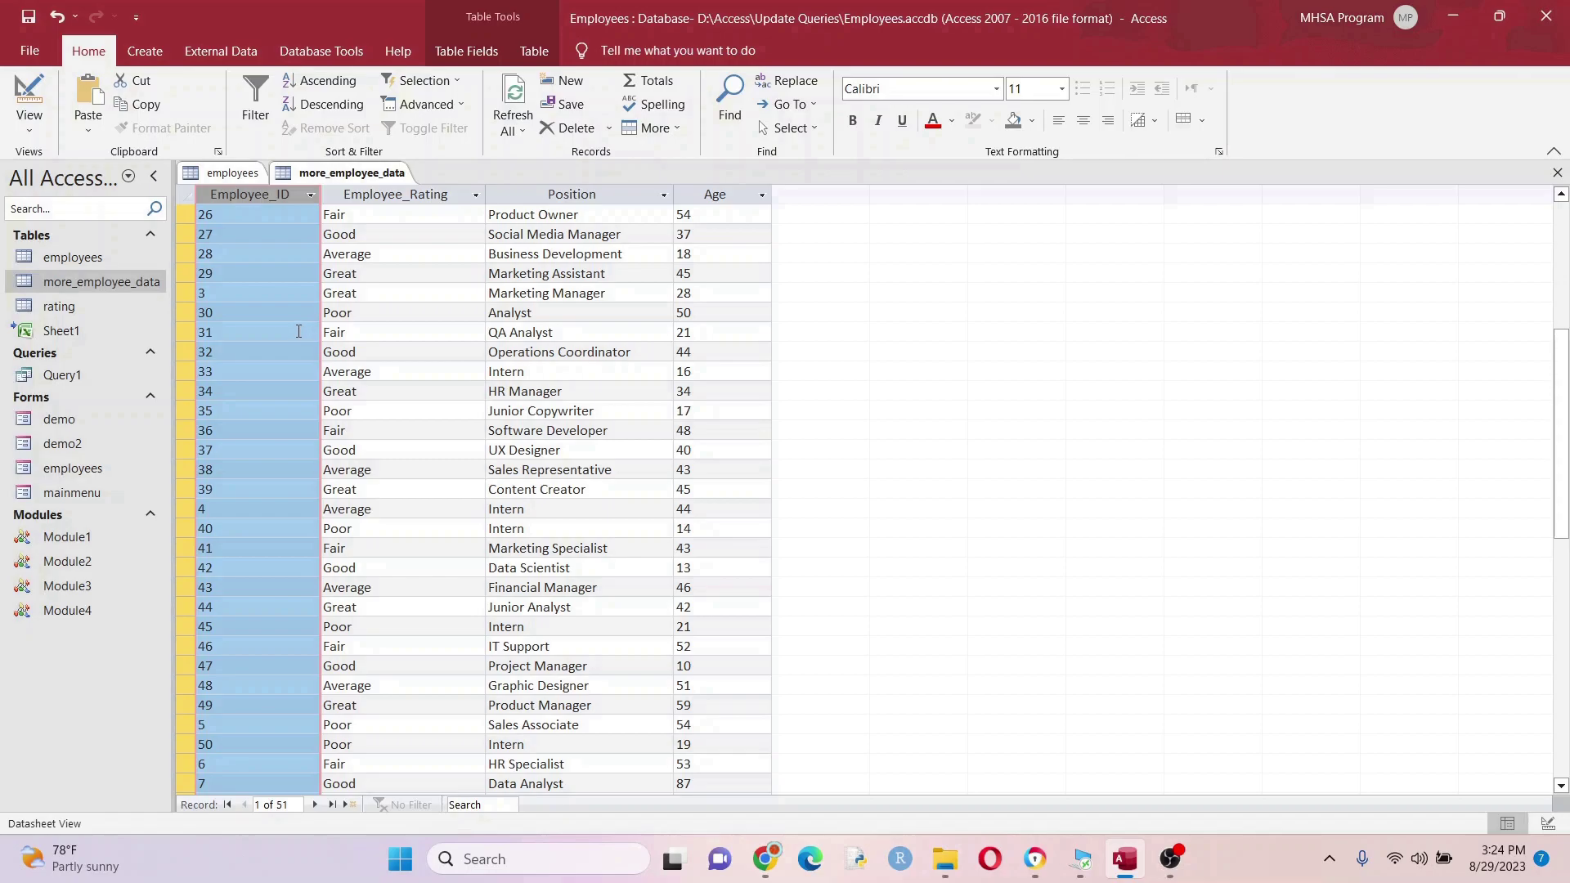
click(245, 173)
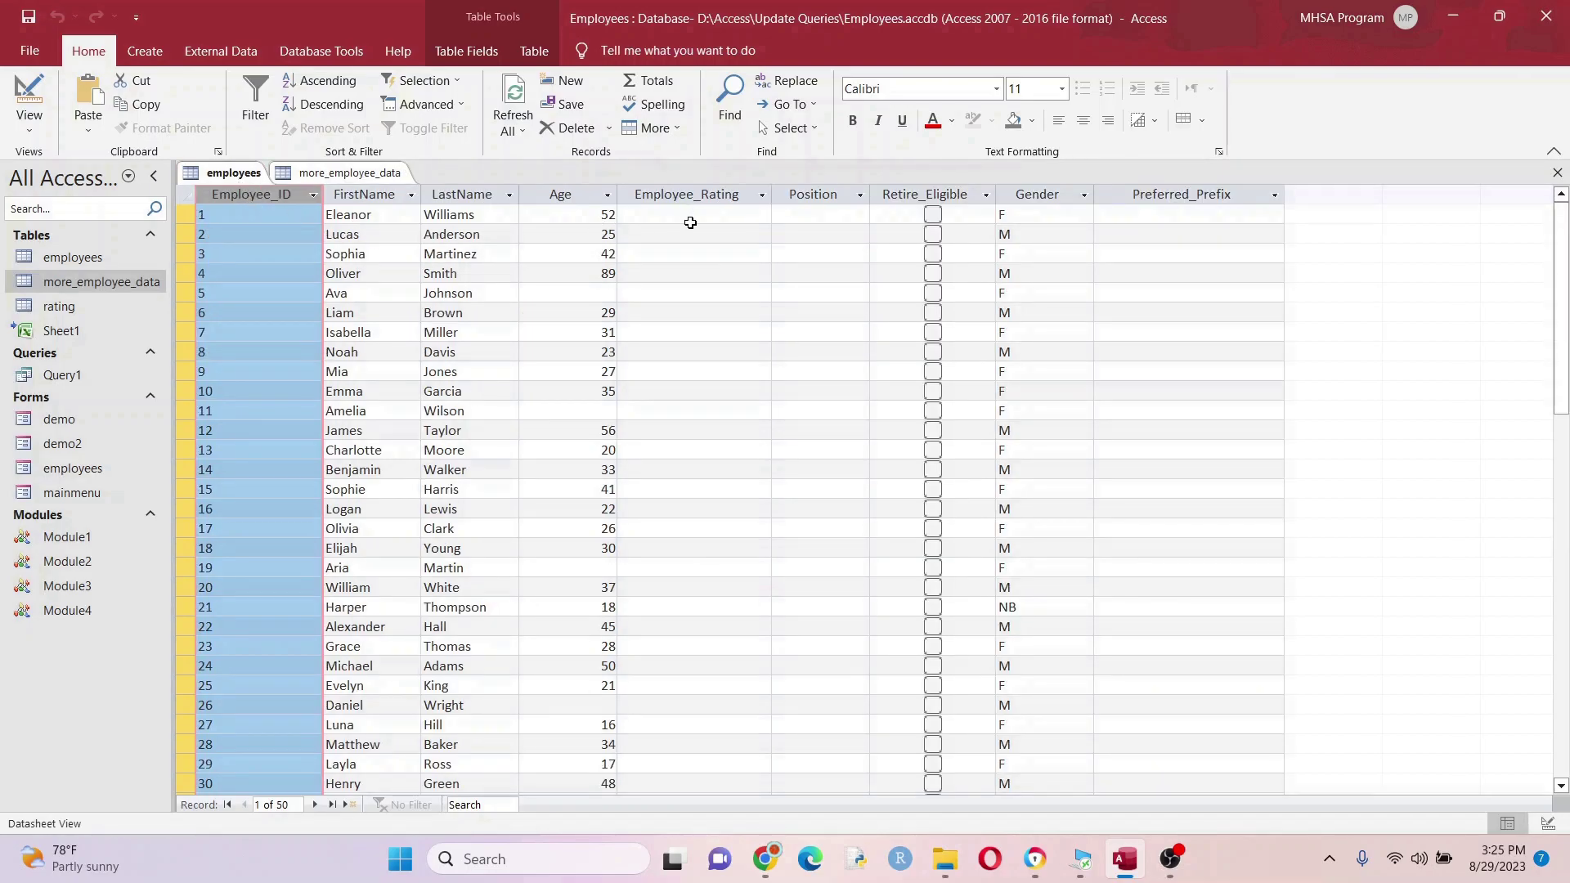
- Start a new query design with the employees and more_employee_data tables, enlarging both field lists
click(146, 51)
click(332, 134)
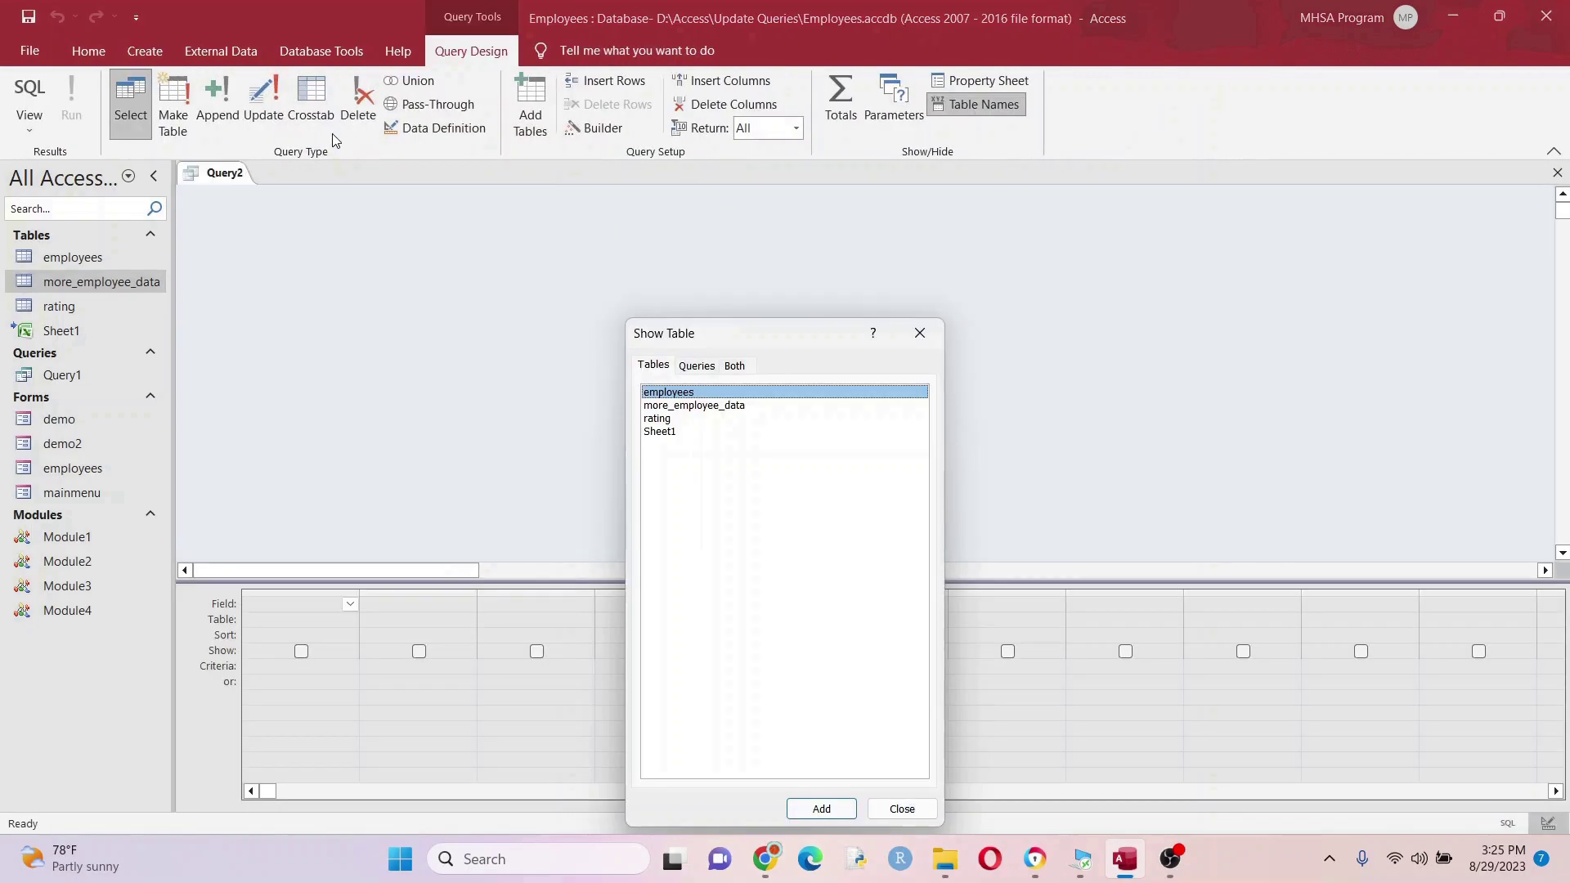
double_click(695, 393)
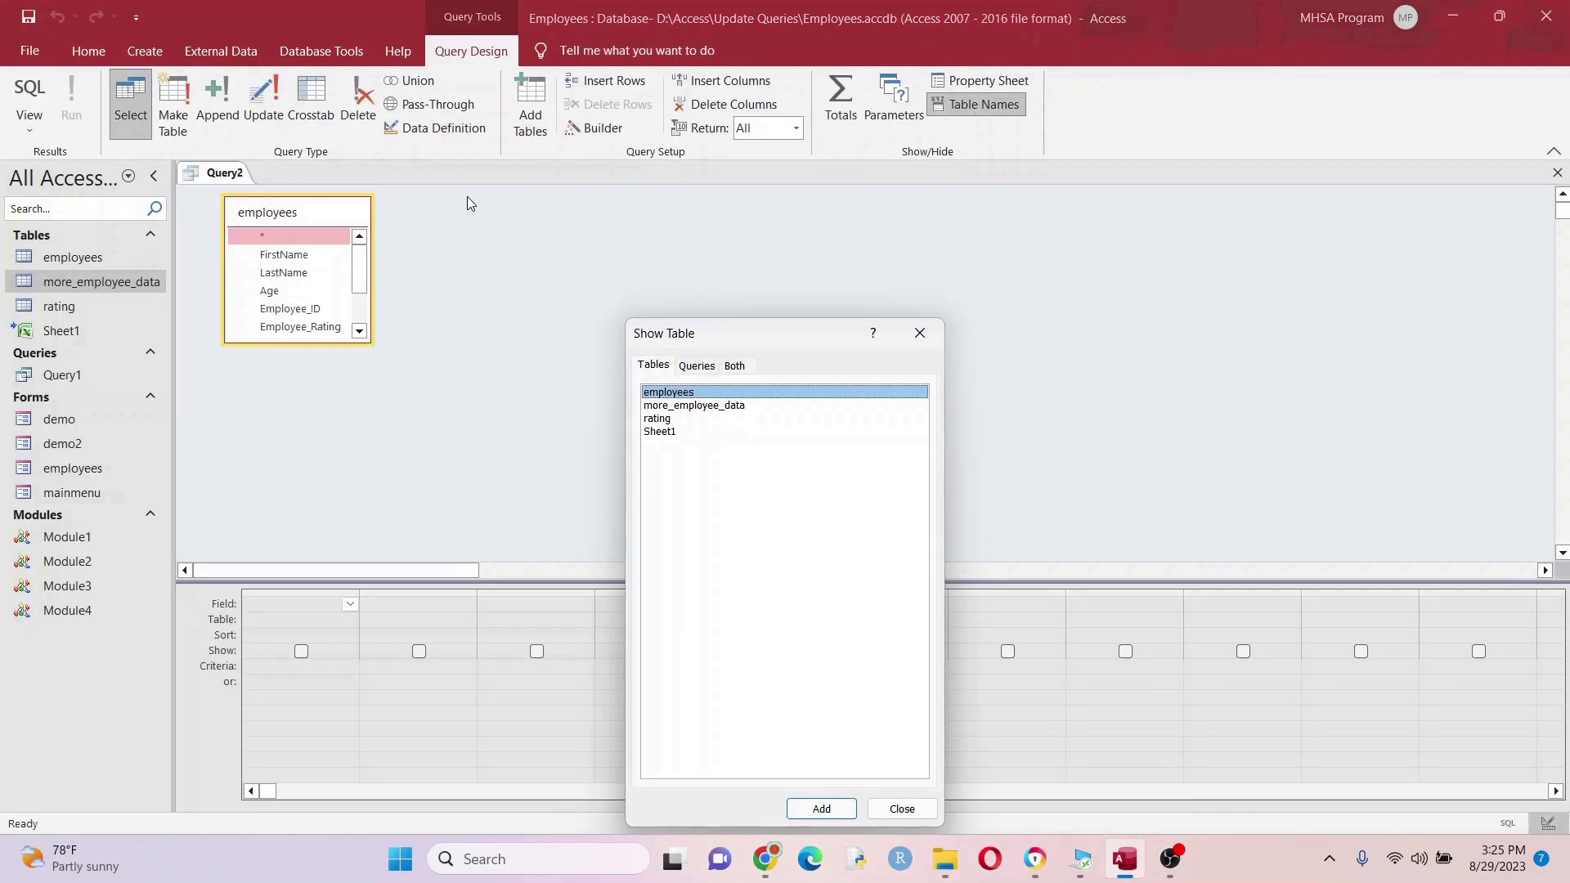
click(713, 406)
double_click(713, 407)
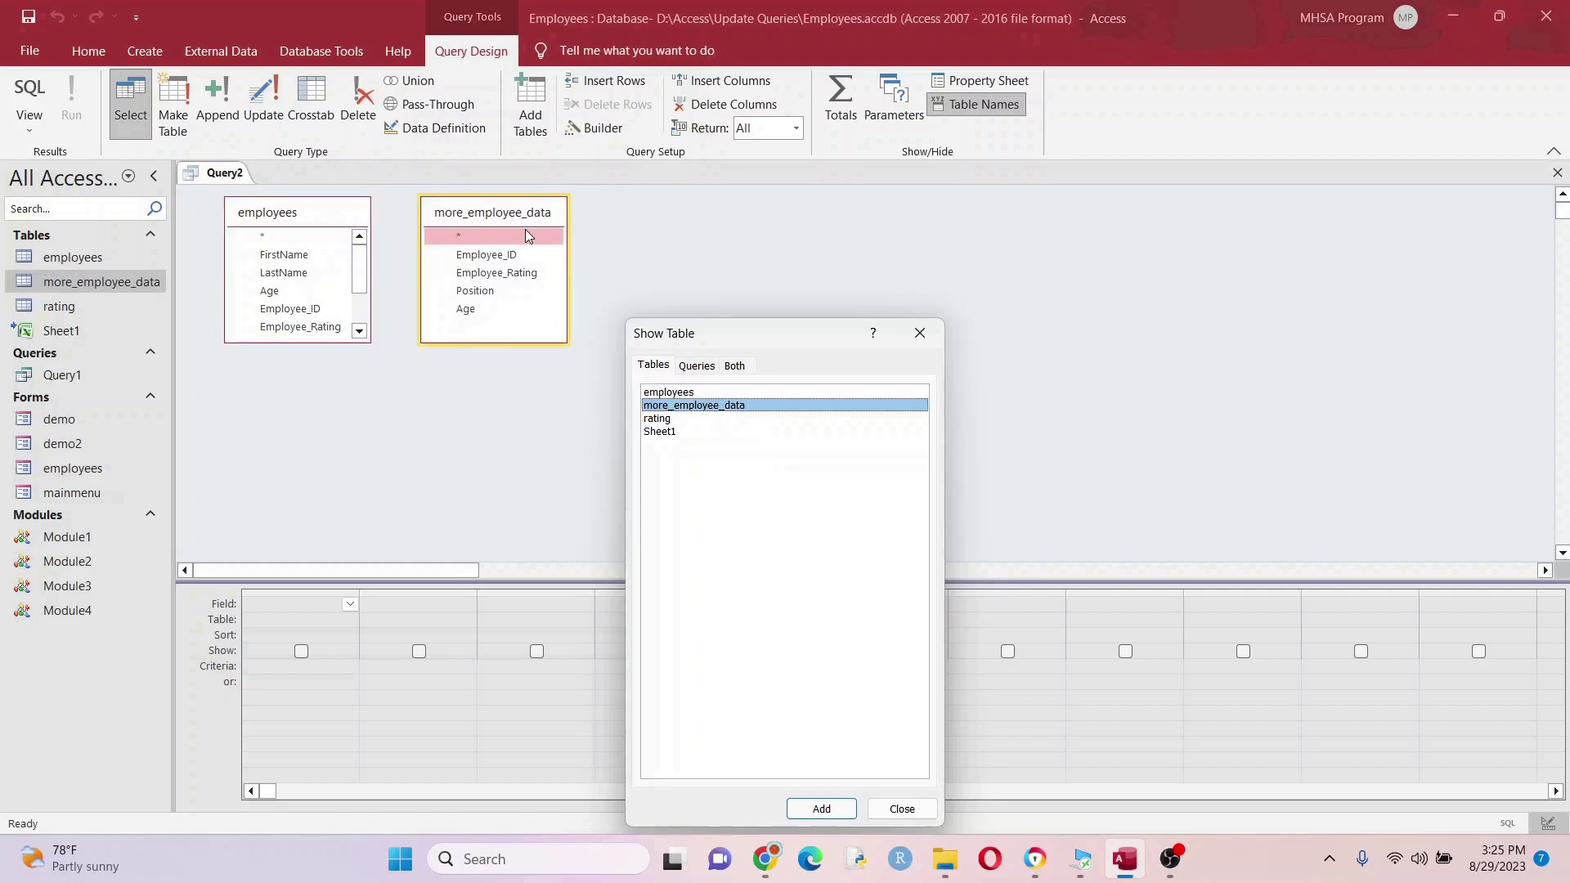
click(919, 333)
drag(566, 345, 812, 518)
drag(533, 216, 634, 208)
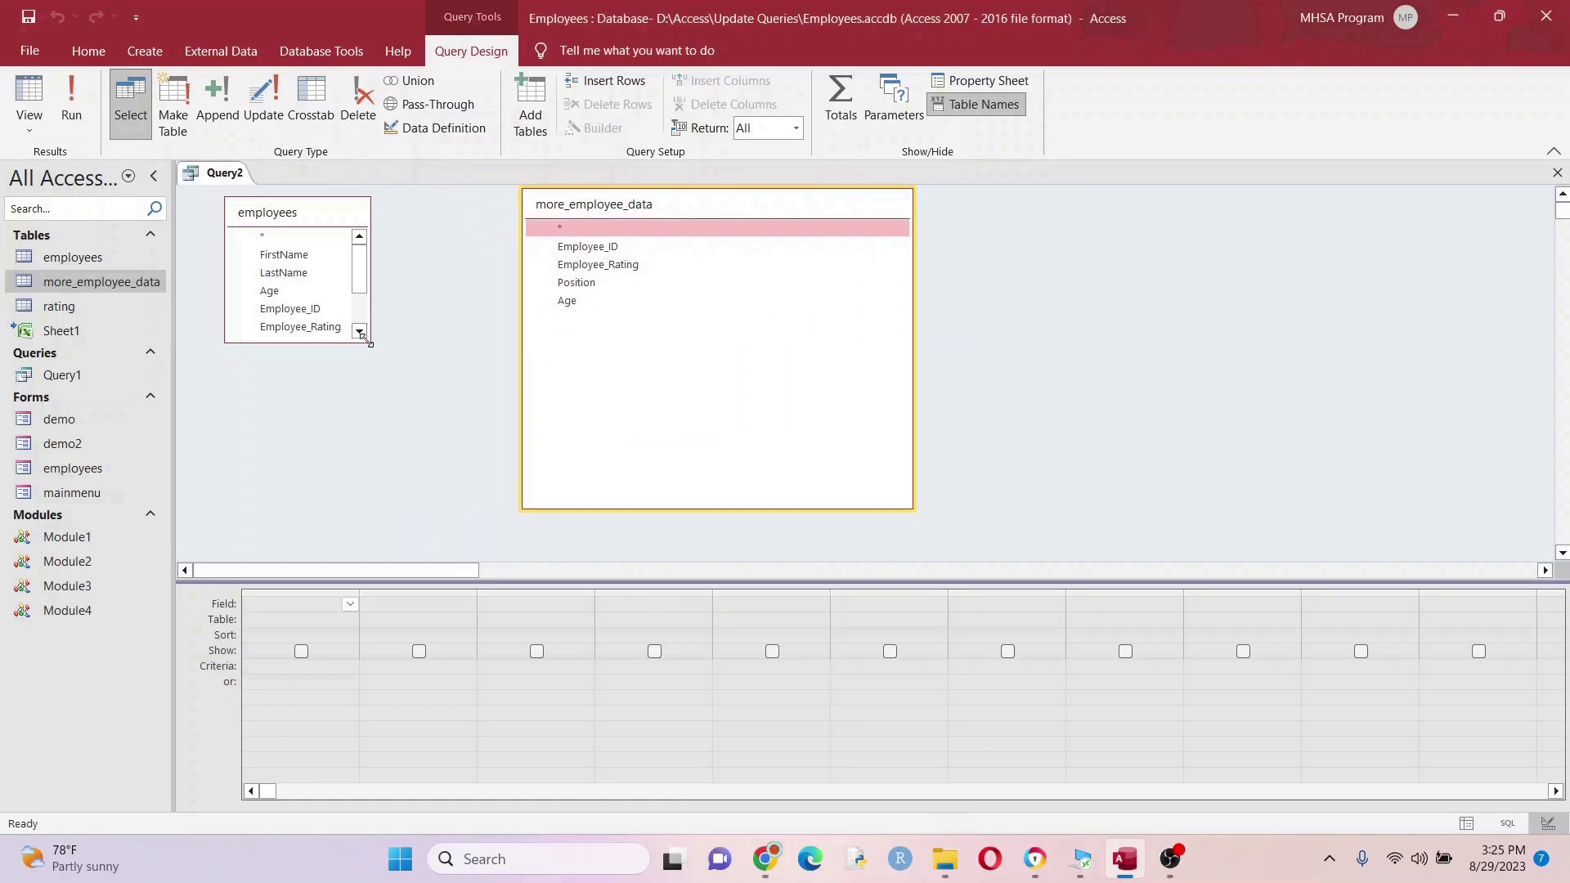
drag(370, 342, 485, 508)
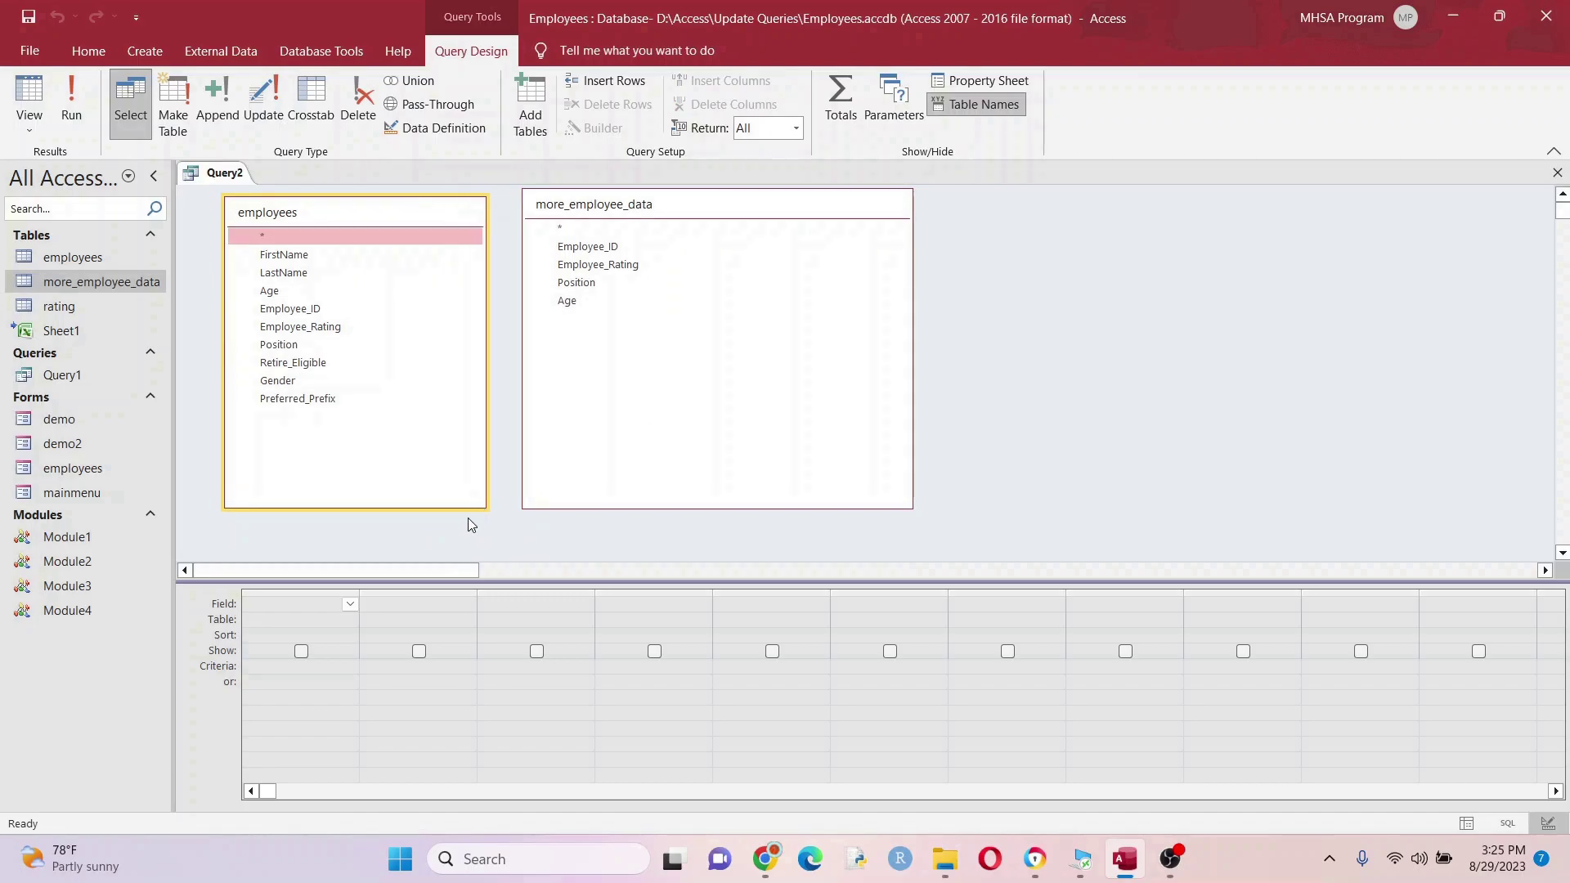
- Join the tables on Employee_ID, add both Employee_ID fields, run it, and return to Design view
click(324, 310)
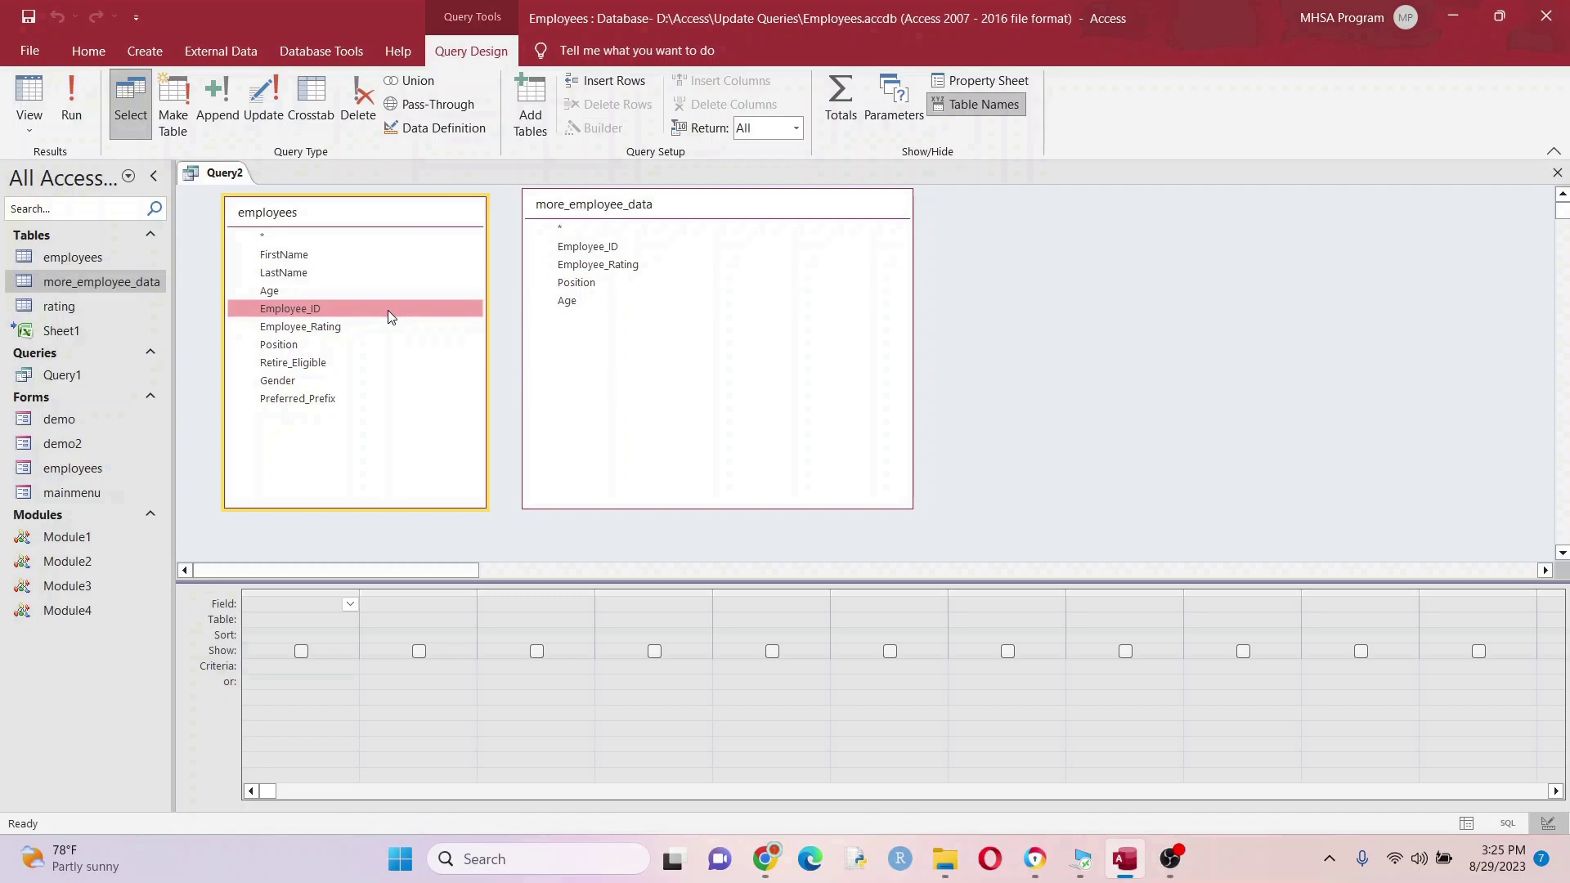
drag(390, 316, 603, 250)
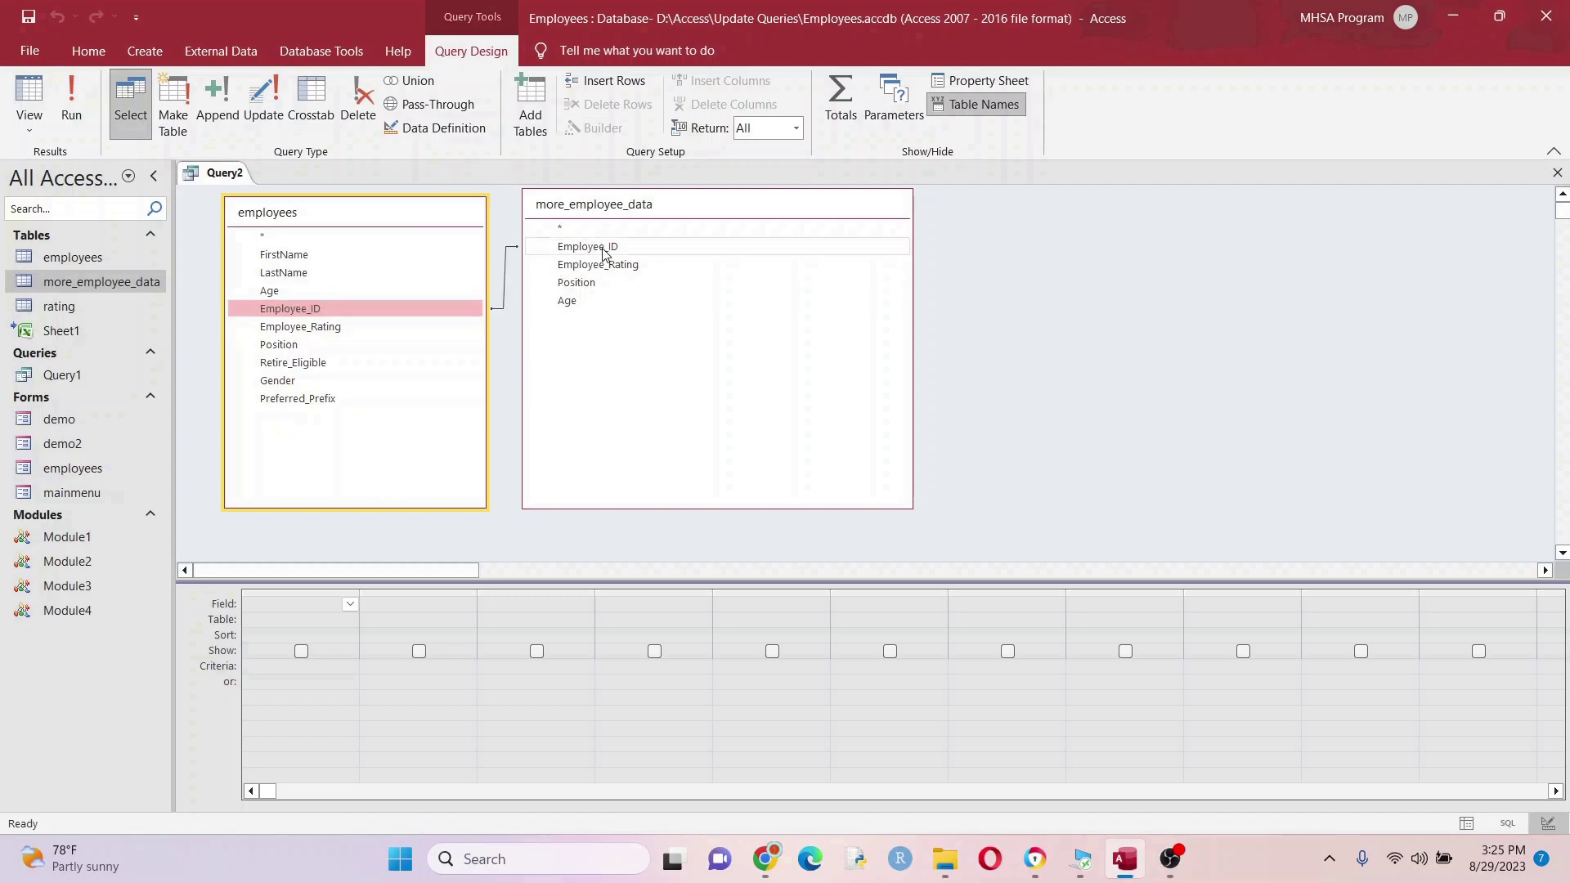
double_click(328, 308)
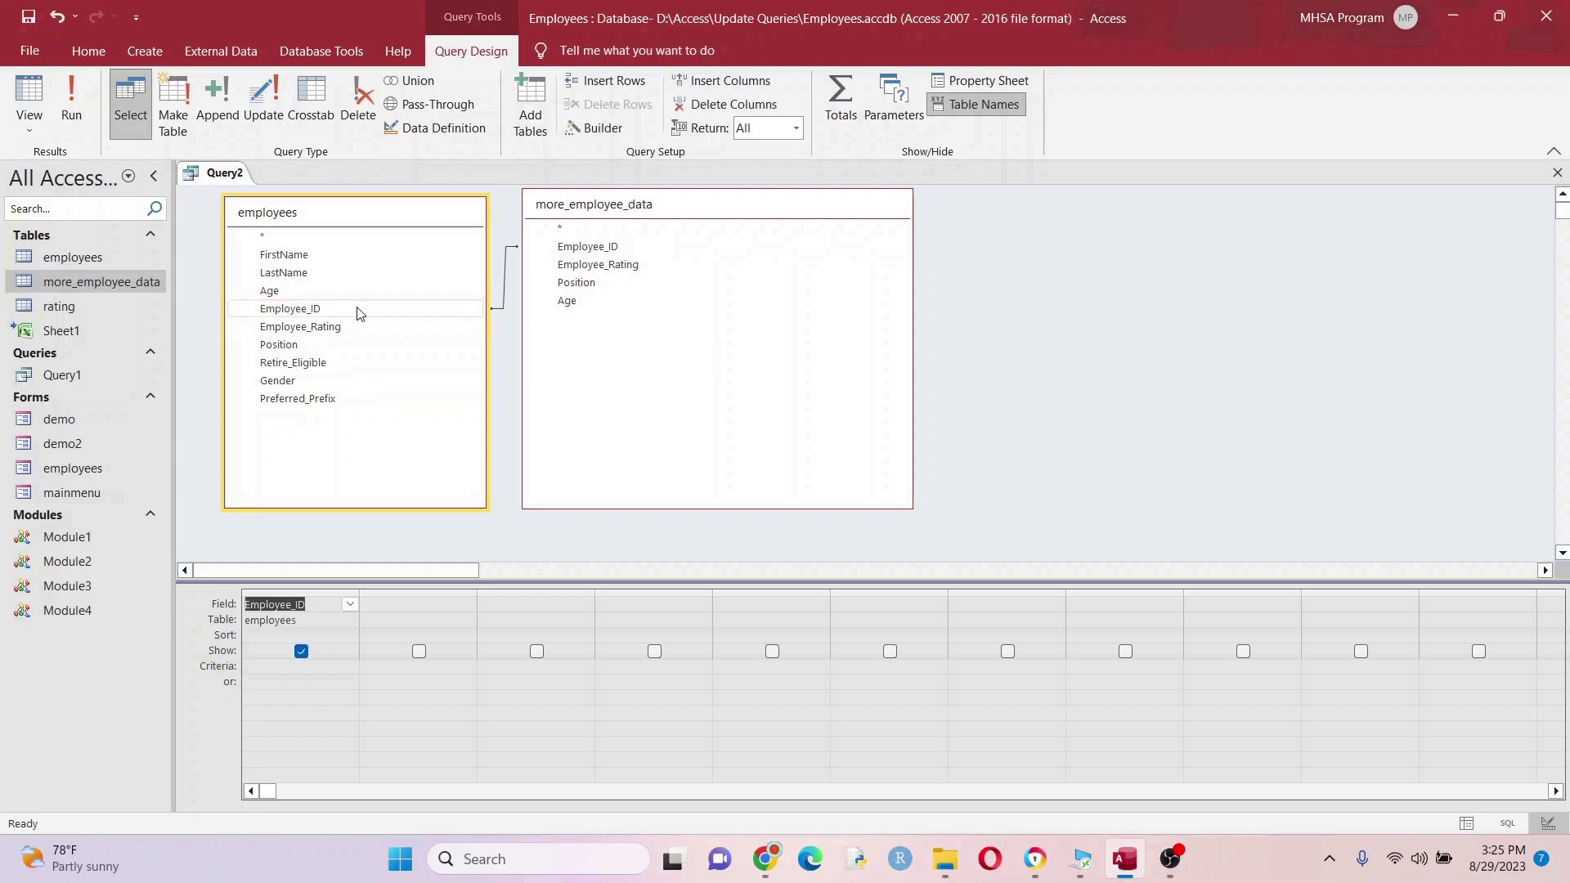
double_click(587, 246)
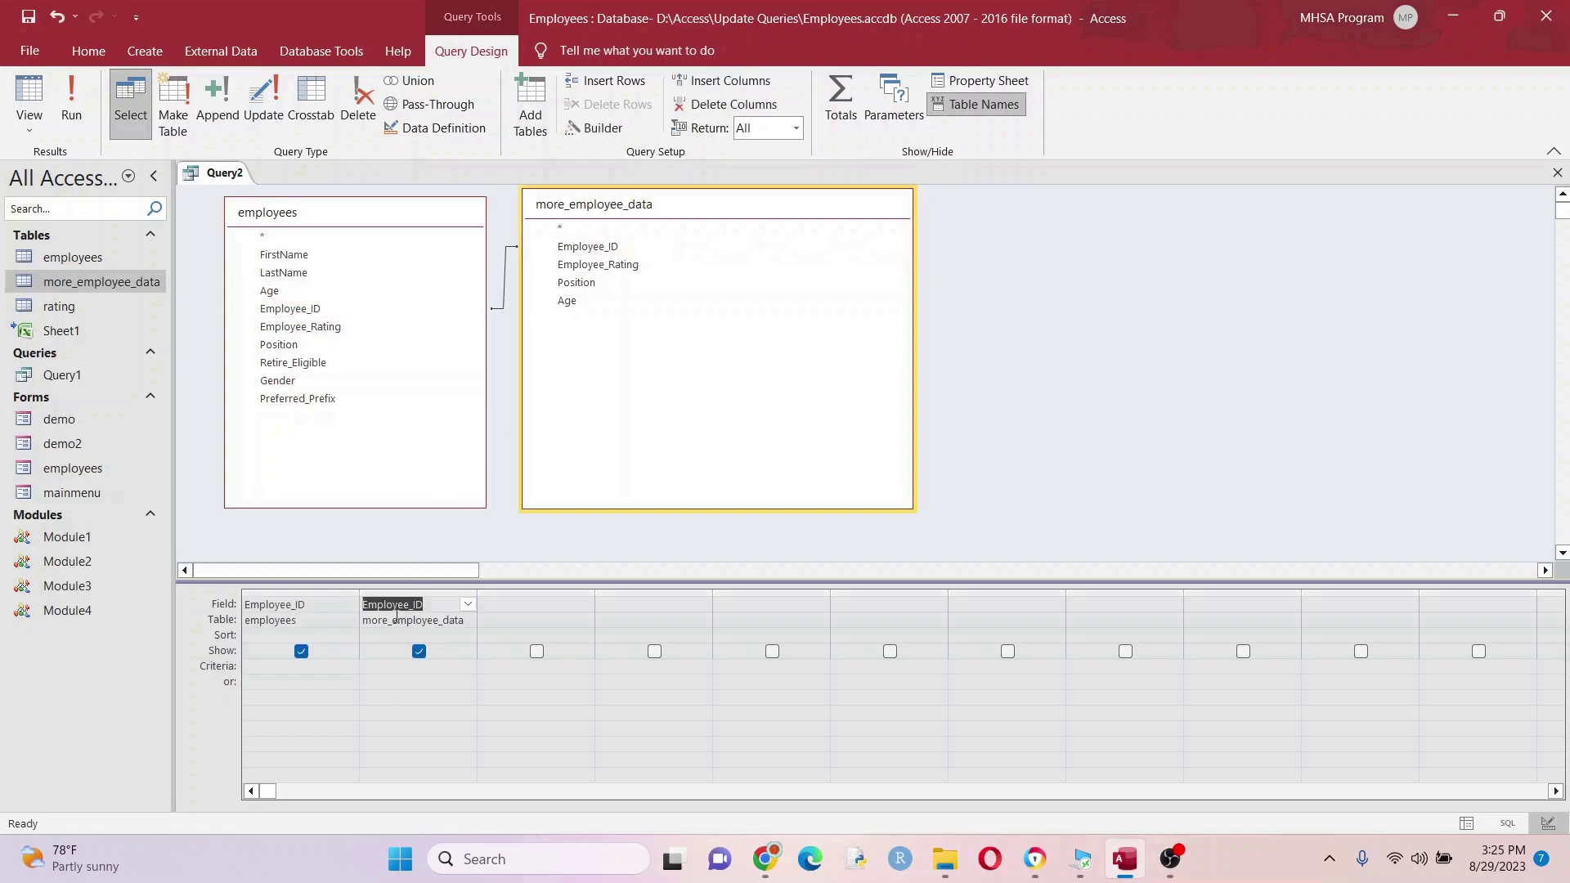
click(76, 110)
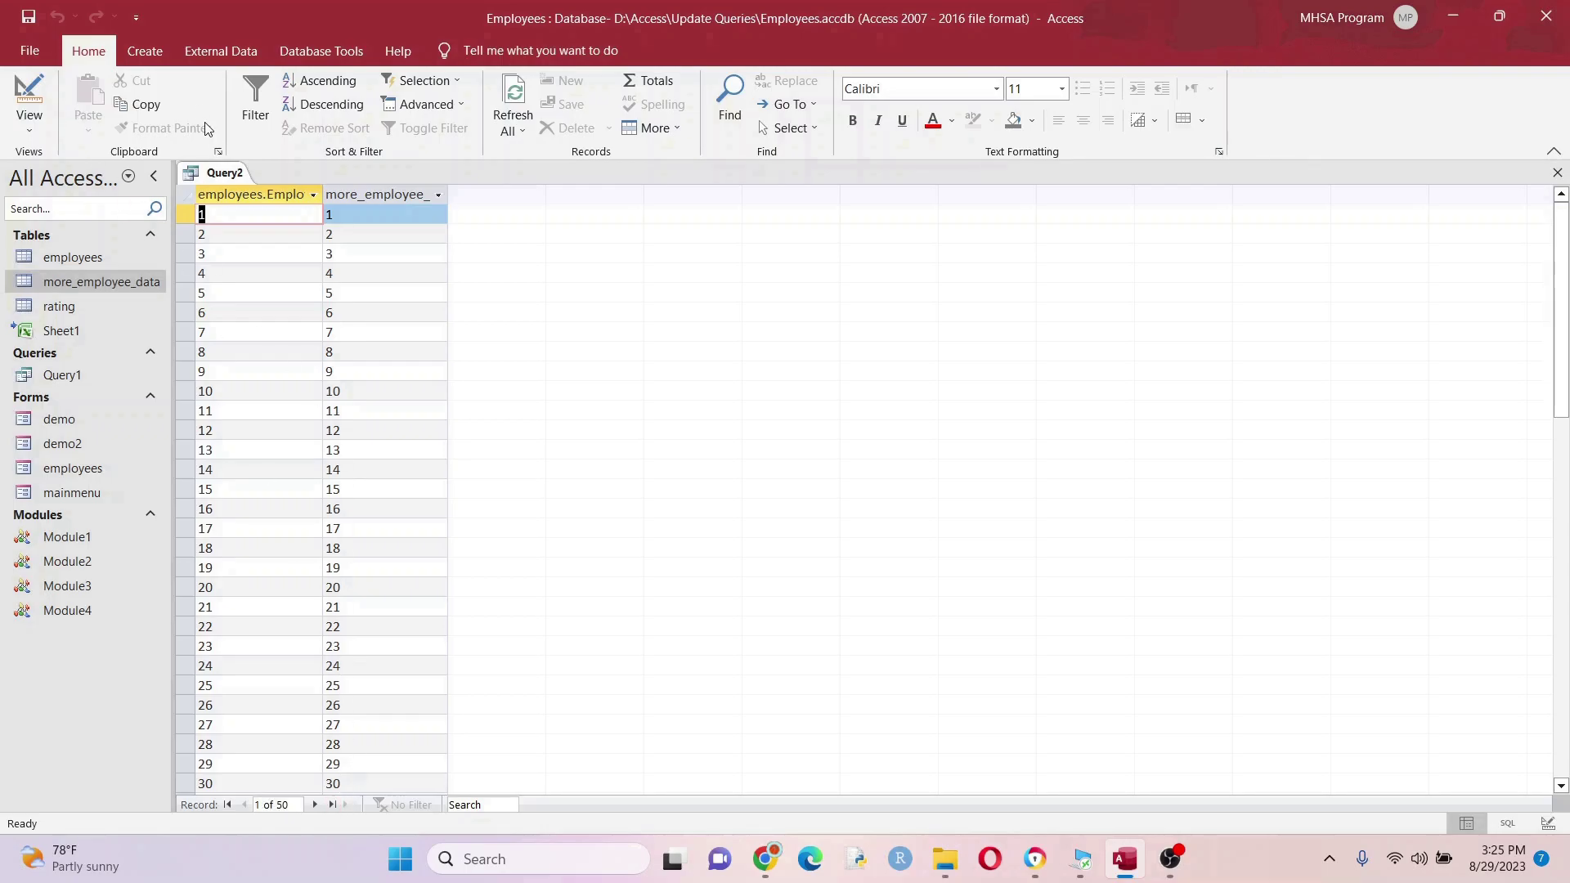
right_click(219, 175)
click(298, 269)
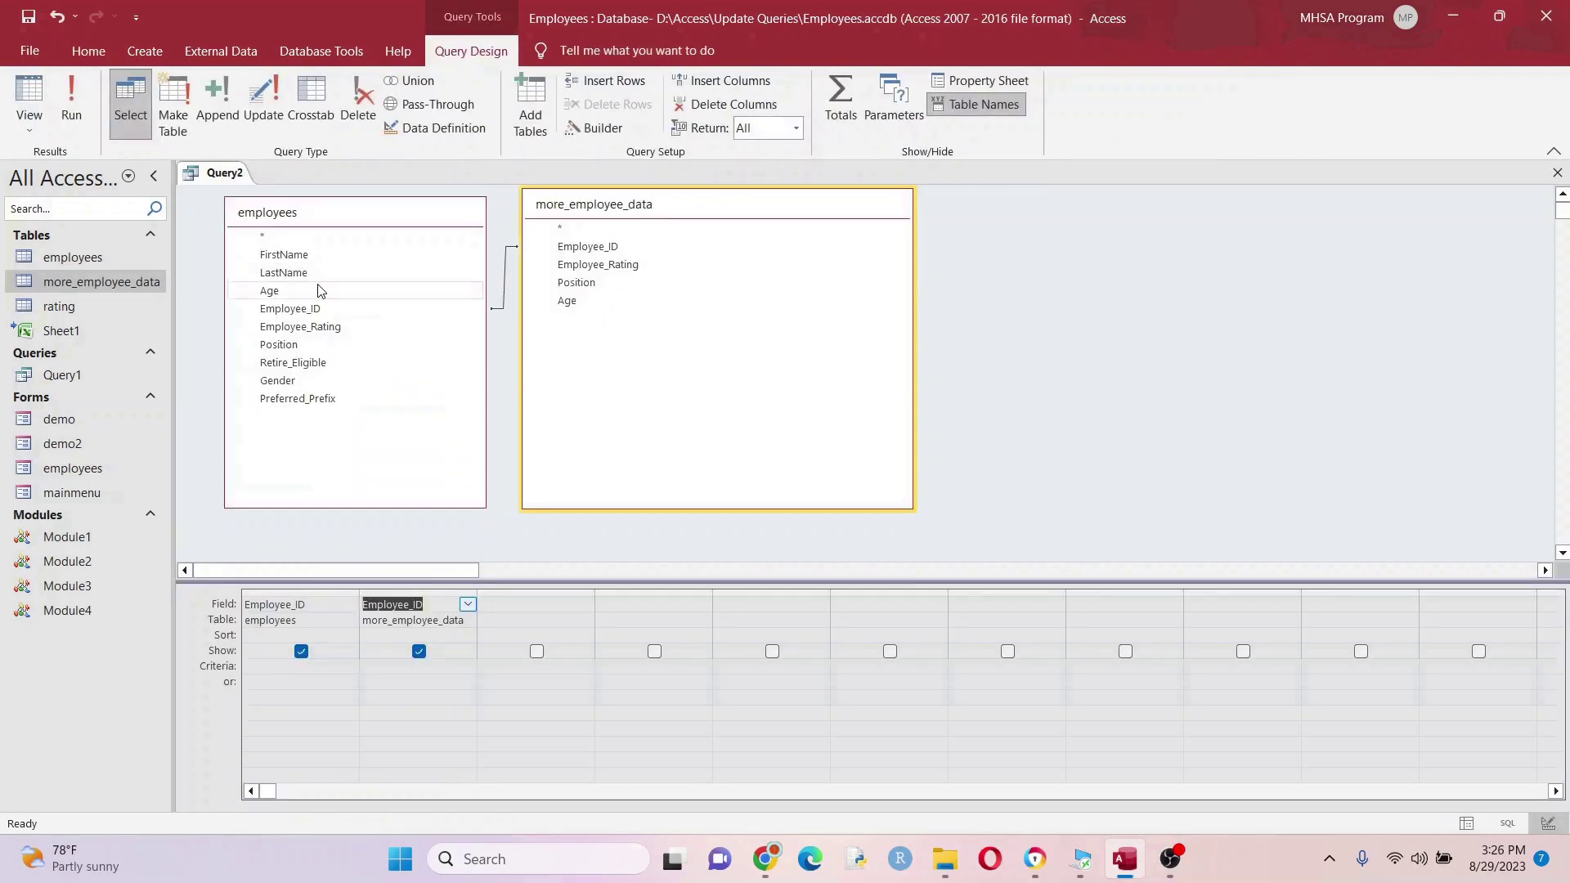
- Replace the second column with employees Age filtered by Is Null and run it to list blank ages
click(442, 591)
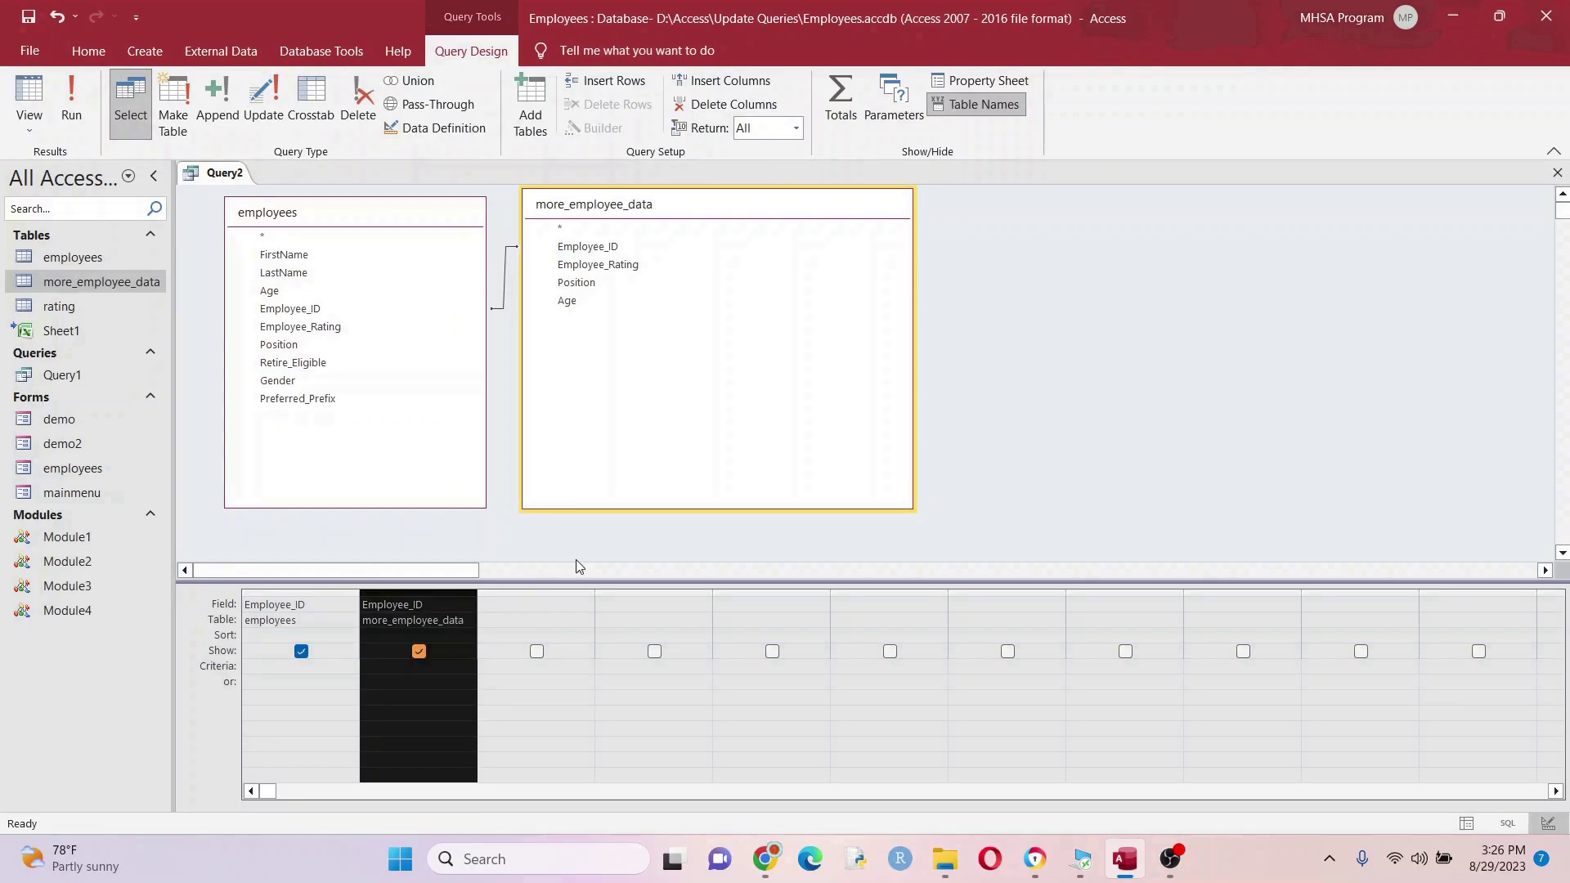
key(Delete)
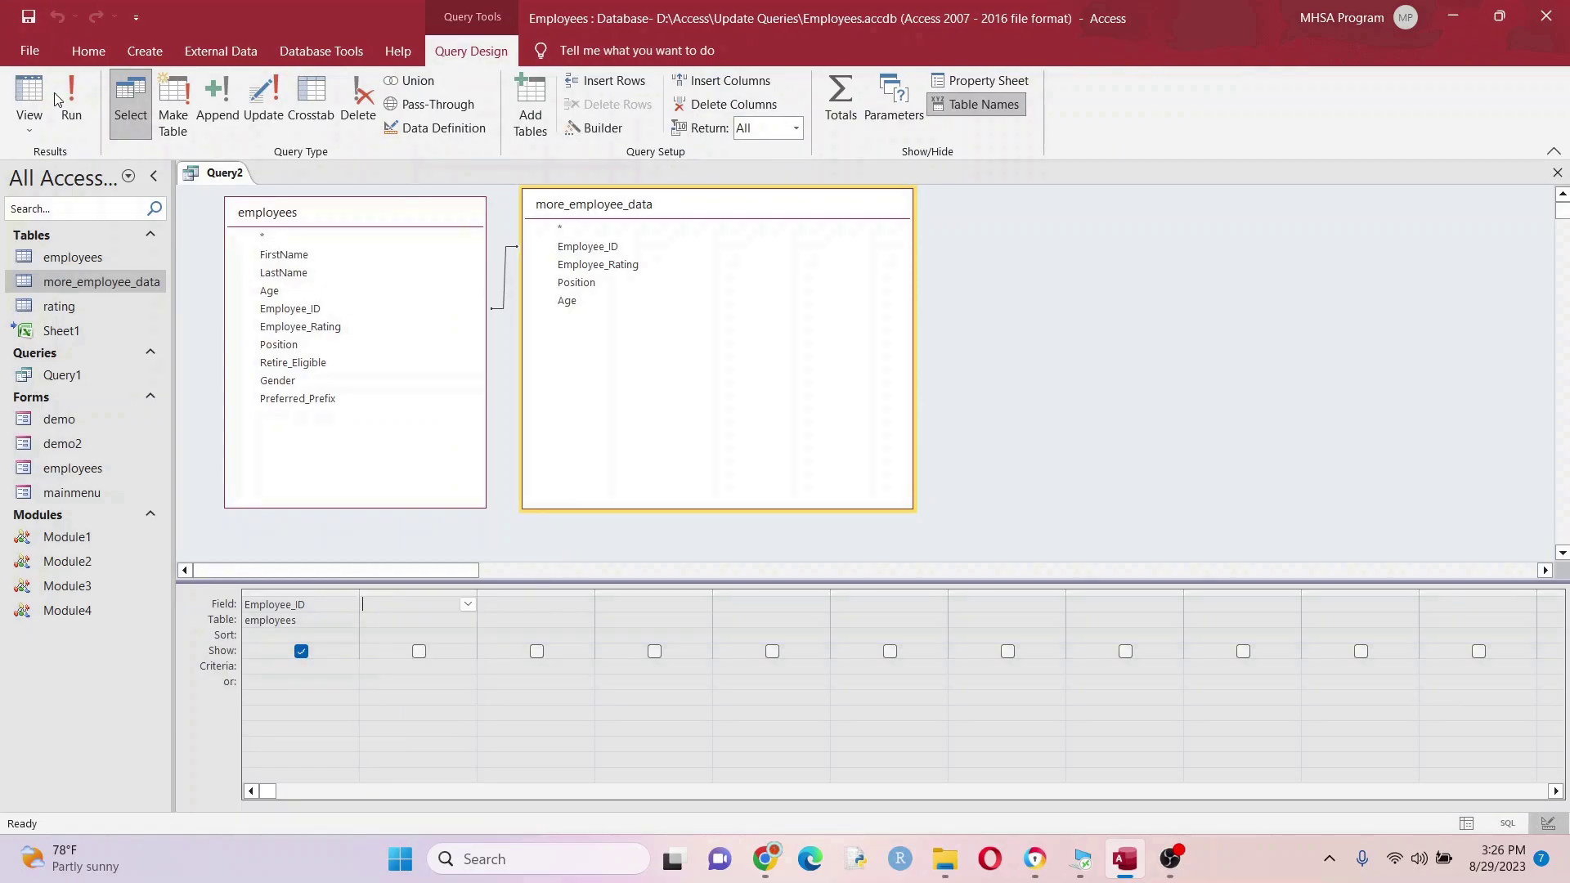
double_click(306, 291)
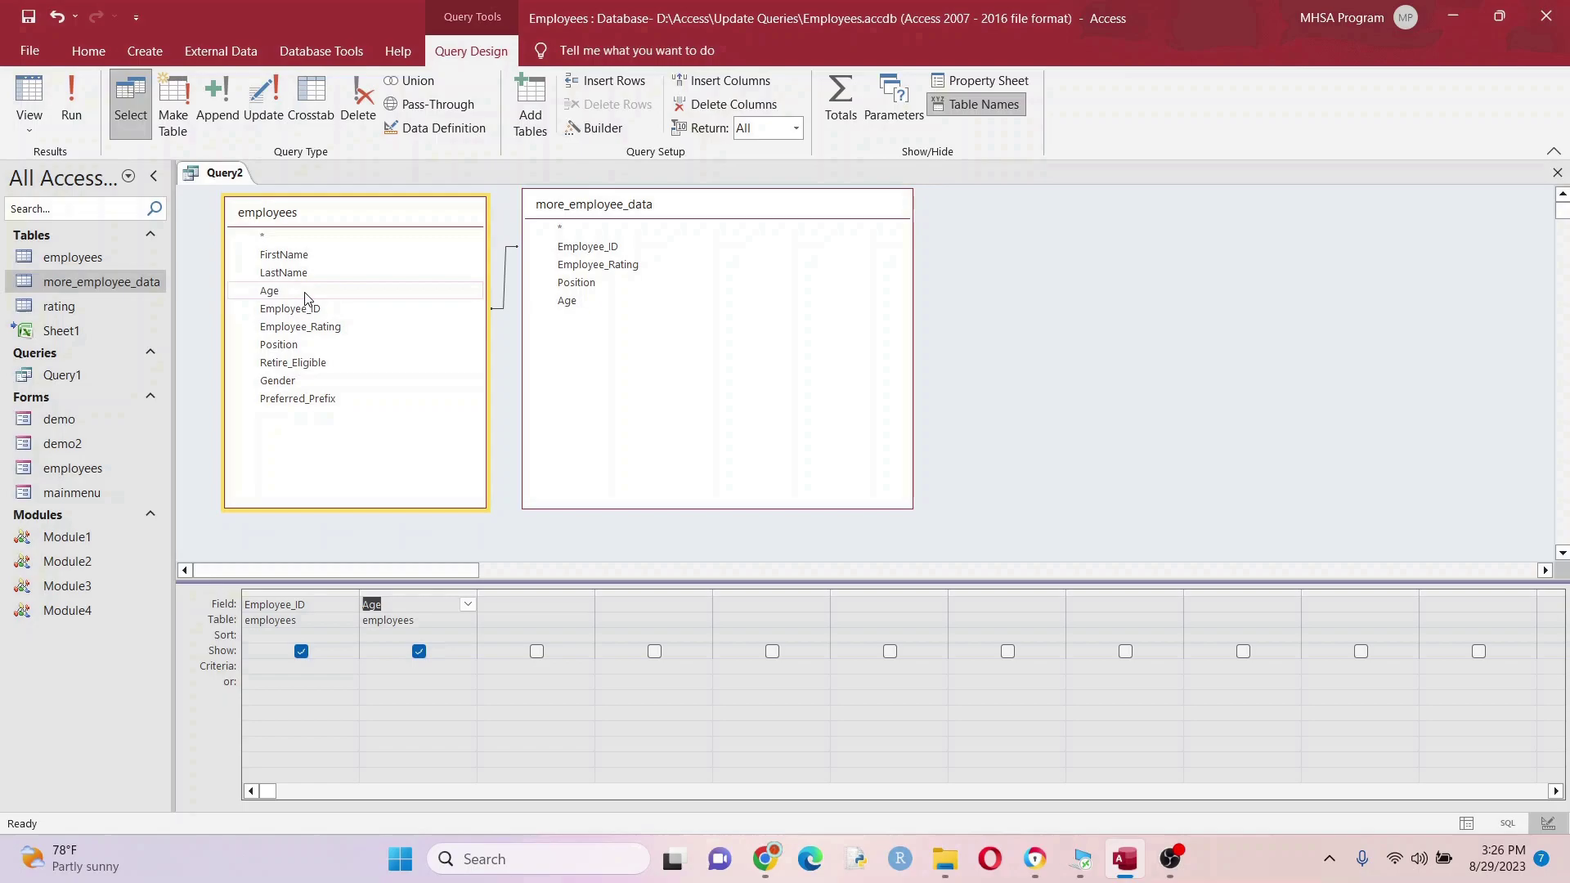
click(462, 678)
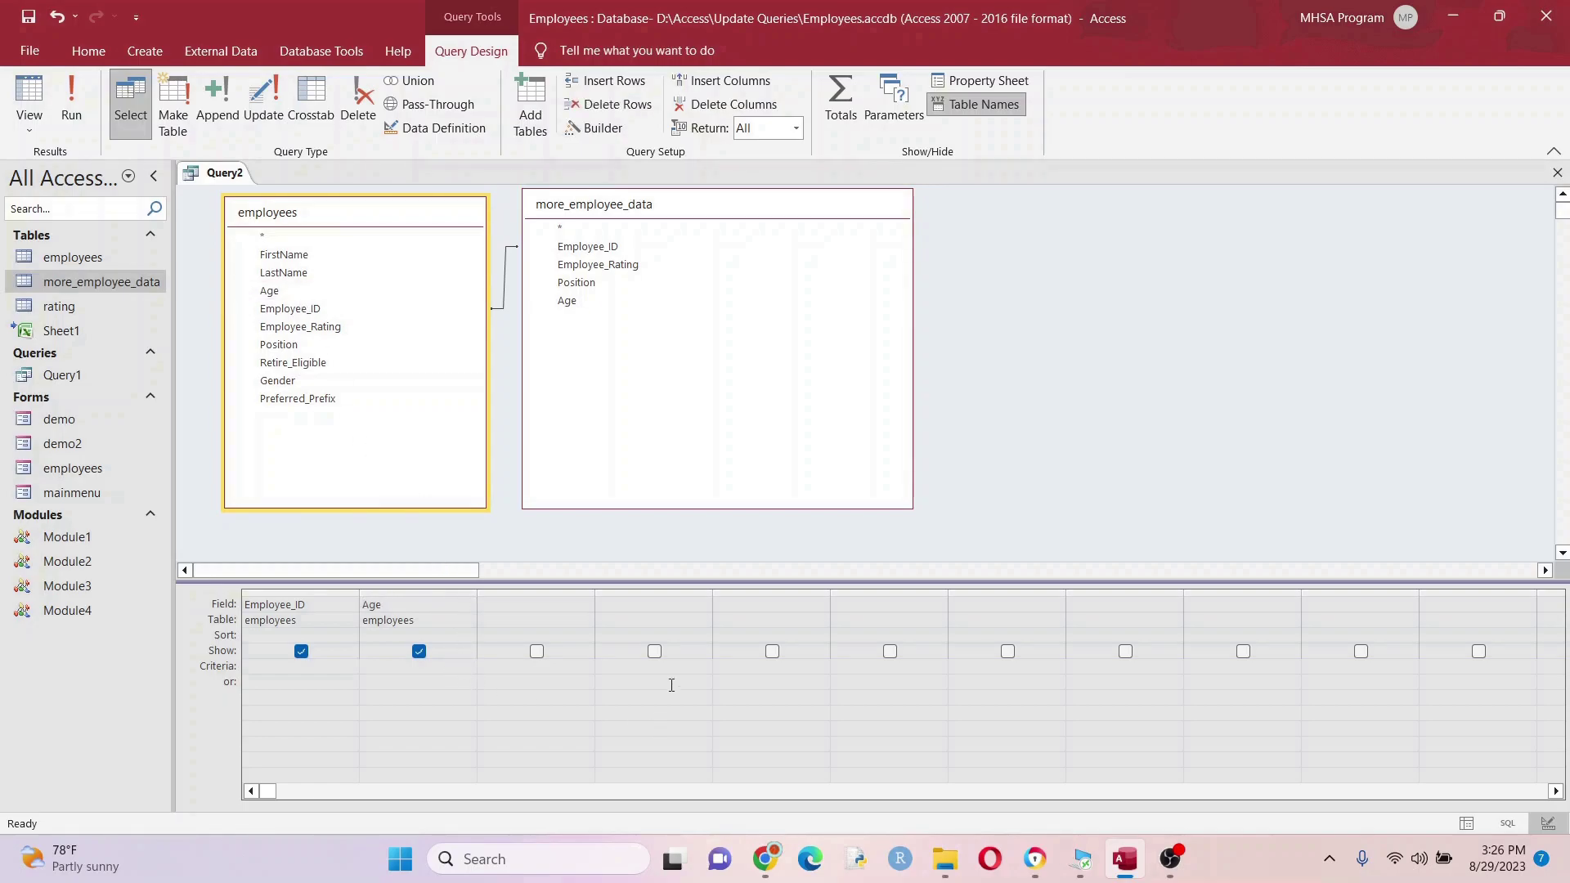
text(null)
click(83, 127)
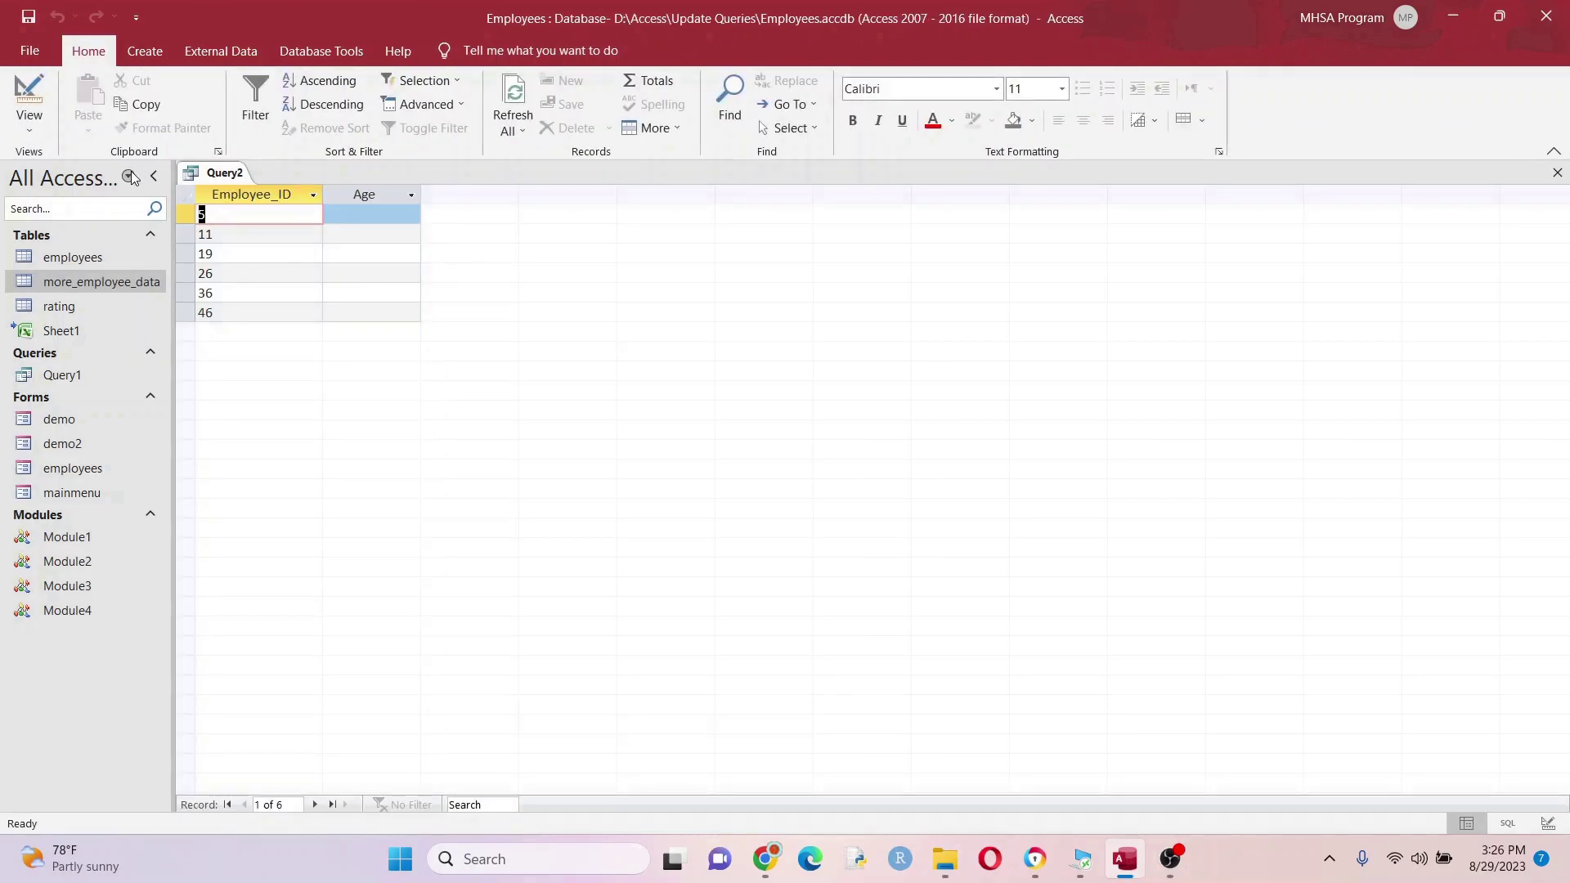
right_click(228, 174)
click(280, 263)
- Add more_employee_data Age as a third column and run to compare both ages
double_click(566, 300)
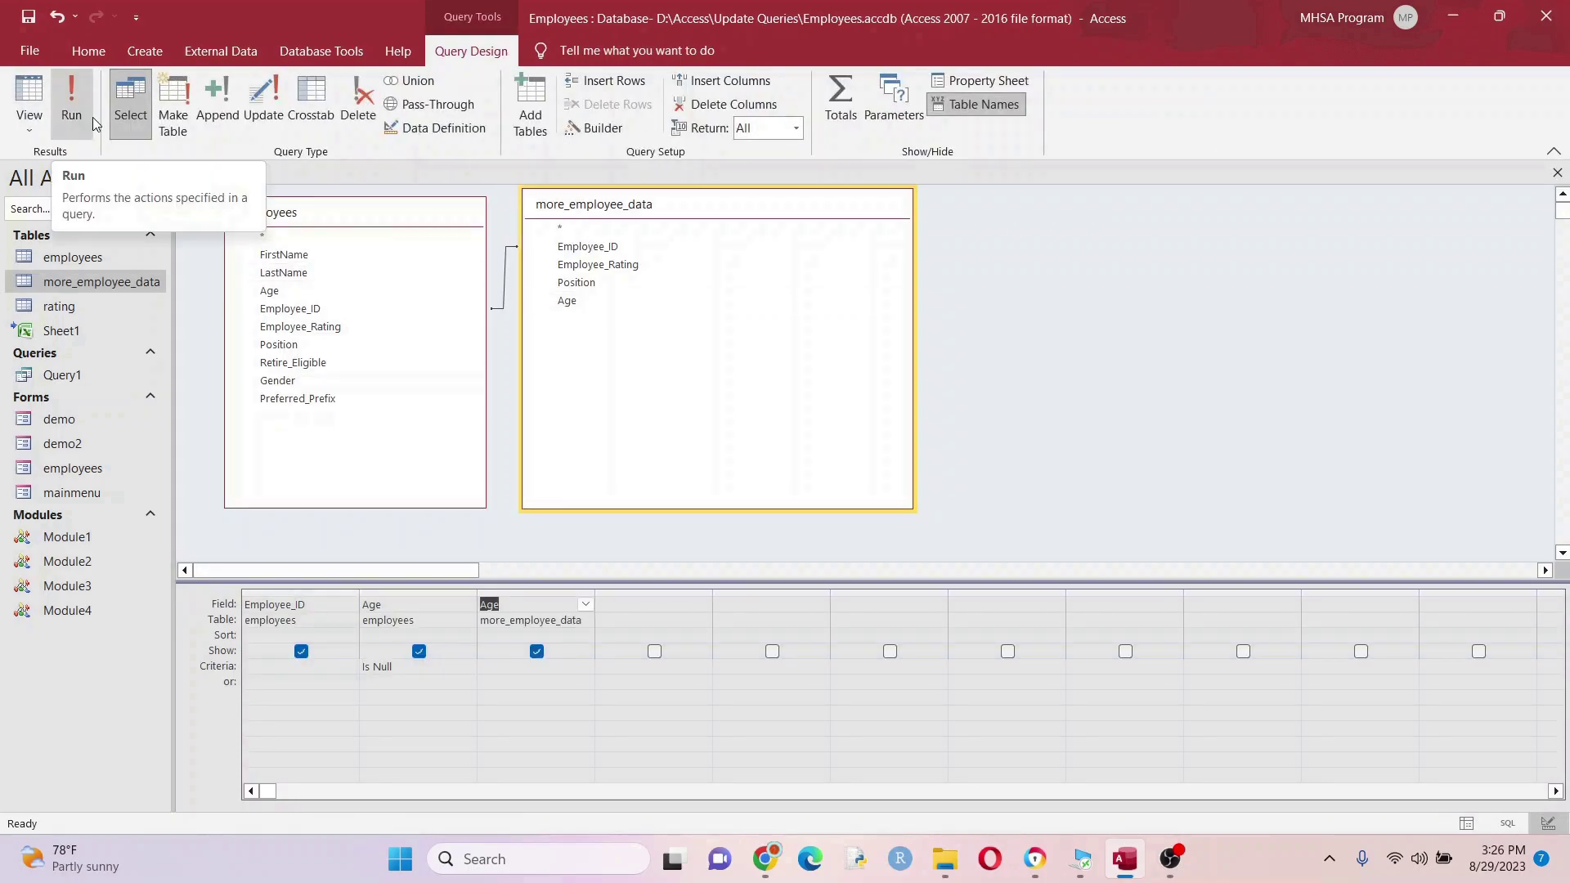
click(90, 123)
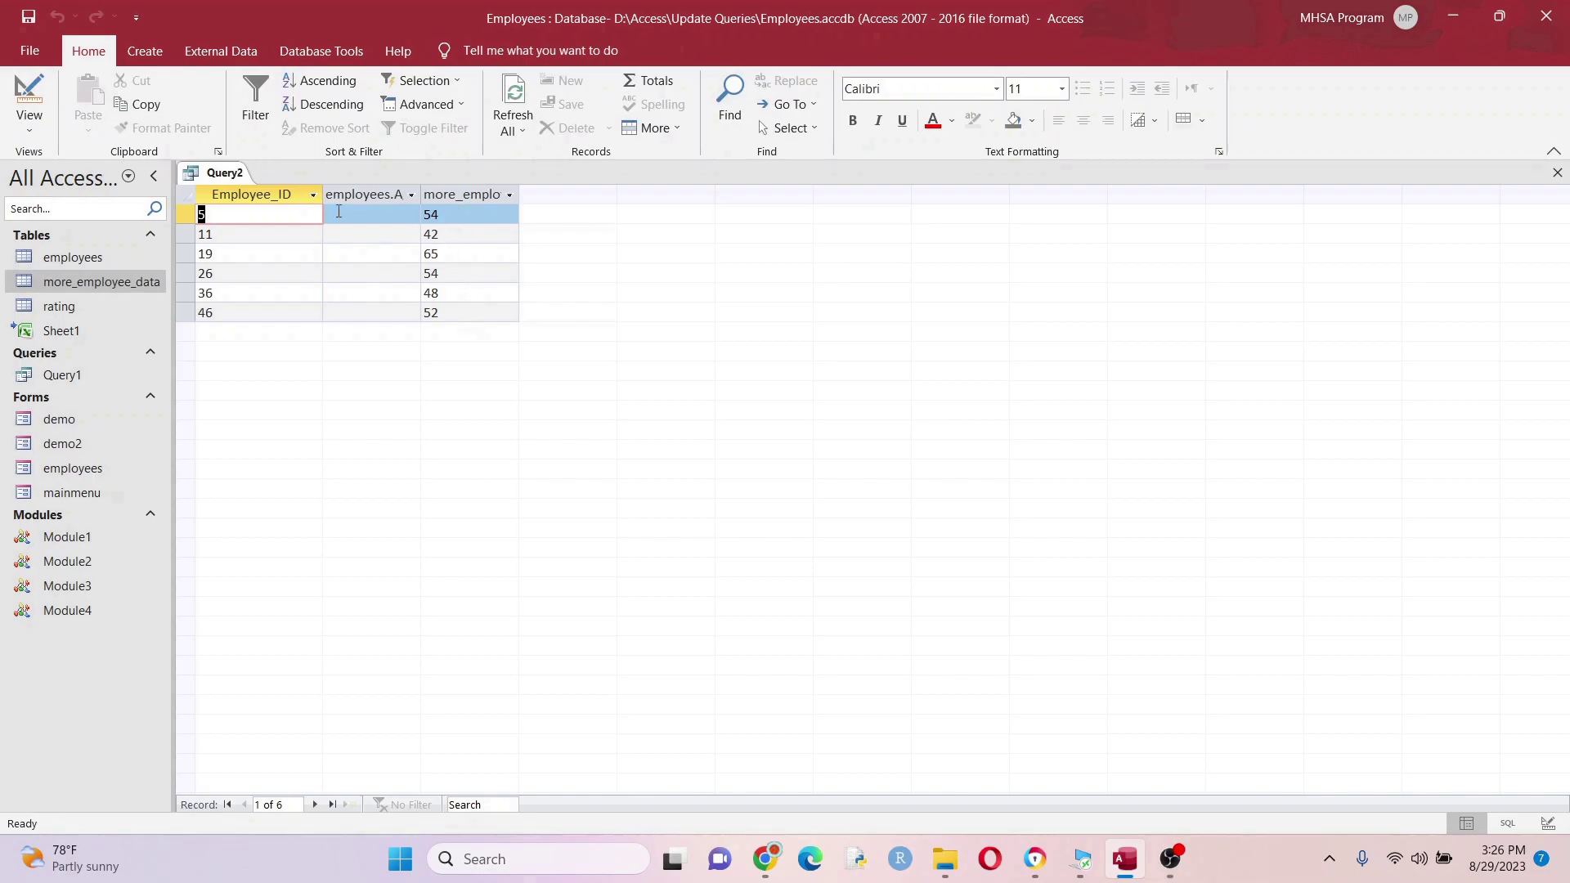
right_click(222, 177)
click(274, 255)
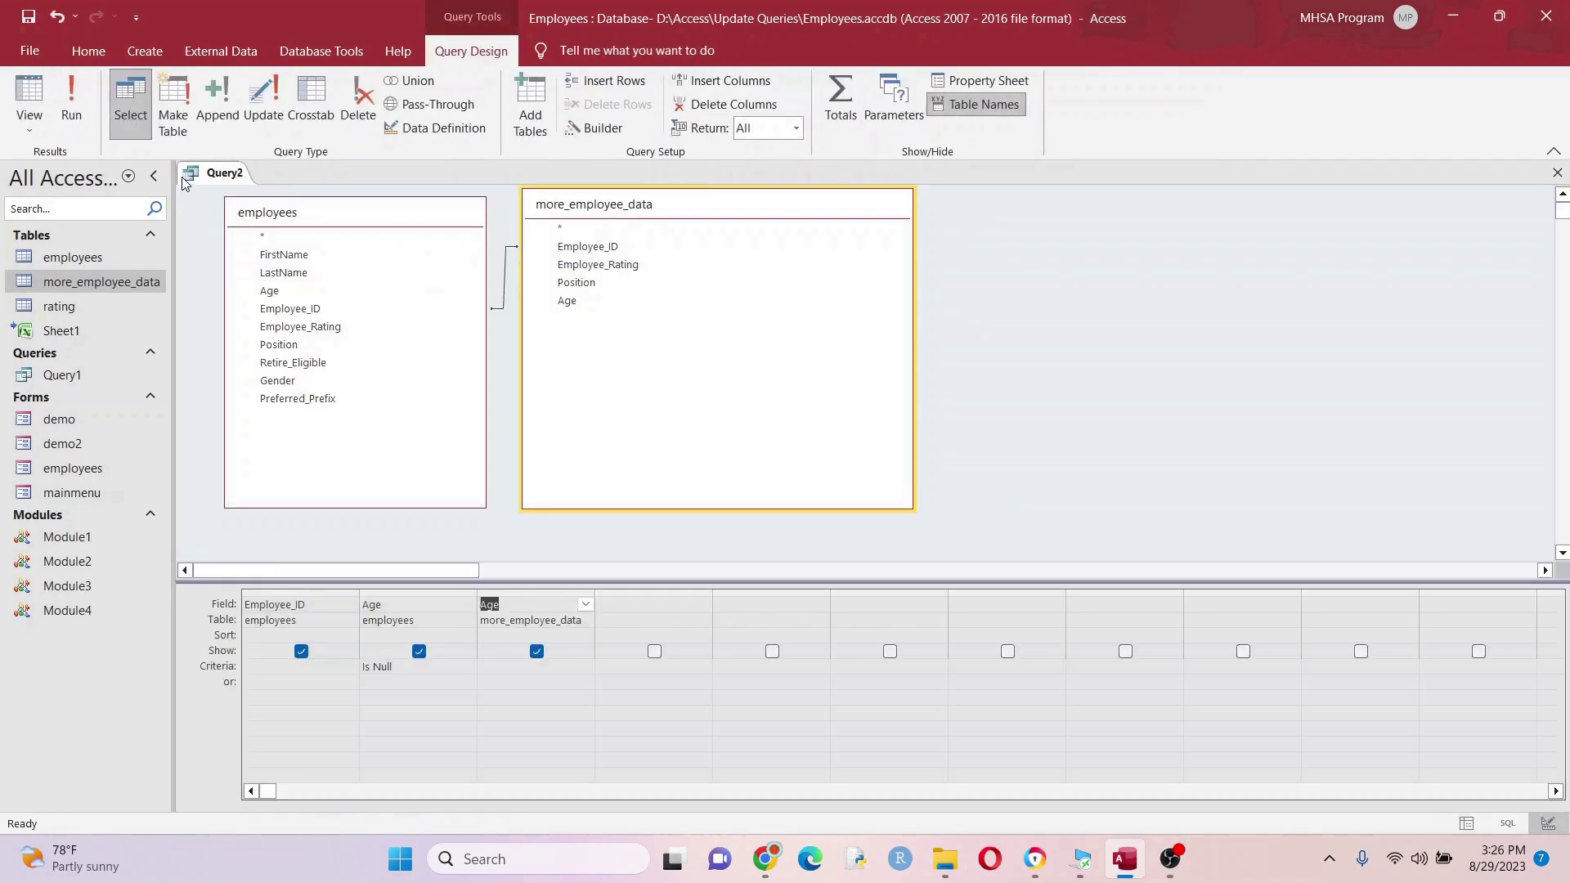
- Drop the third column and update employees Age to [more_employee_data].[Age], then run the update
click(264, 114)
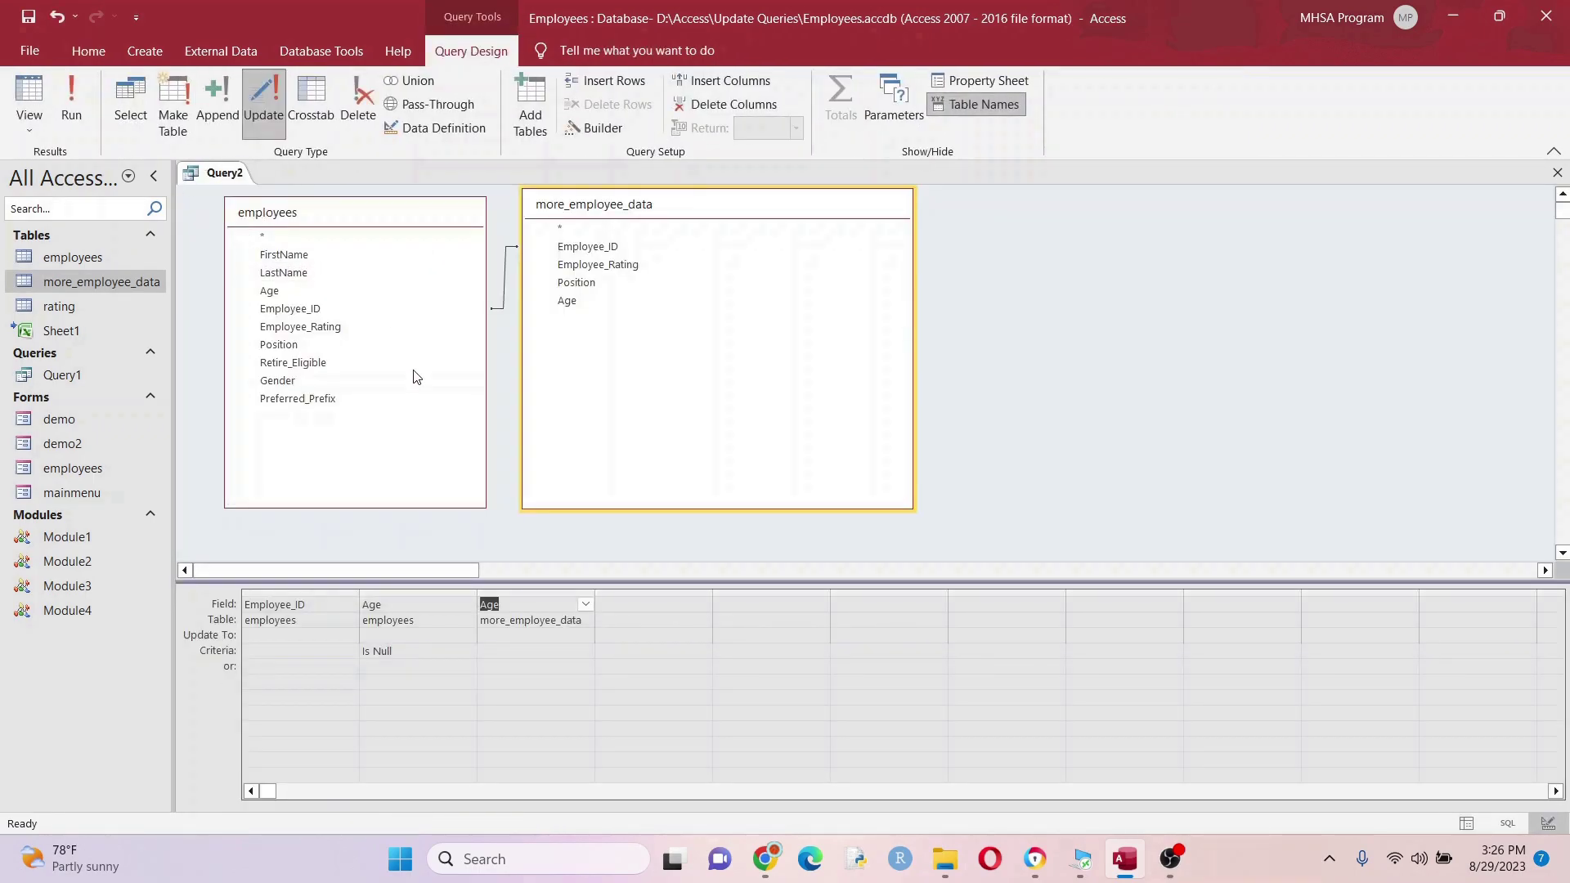
click(522, 592)
key(Delete)
text(more)
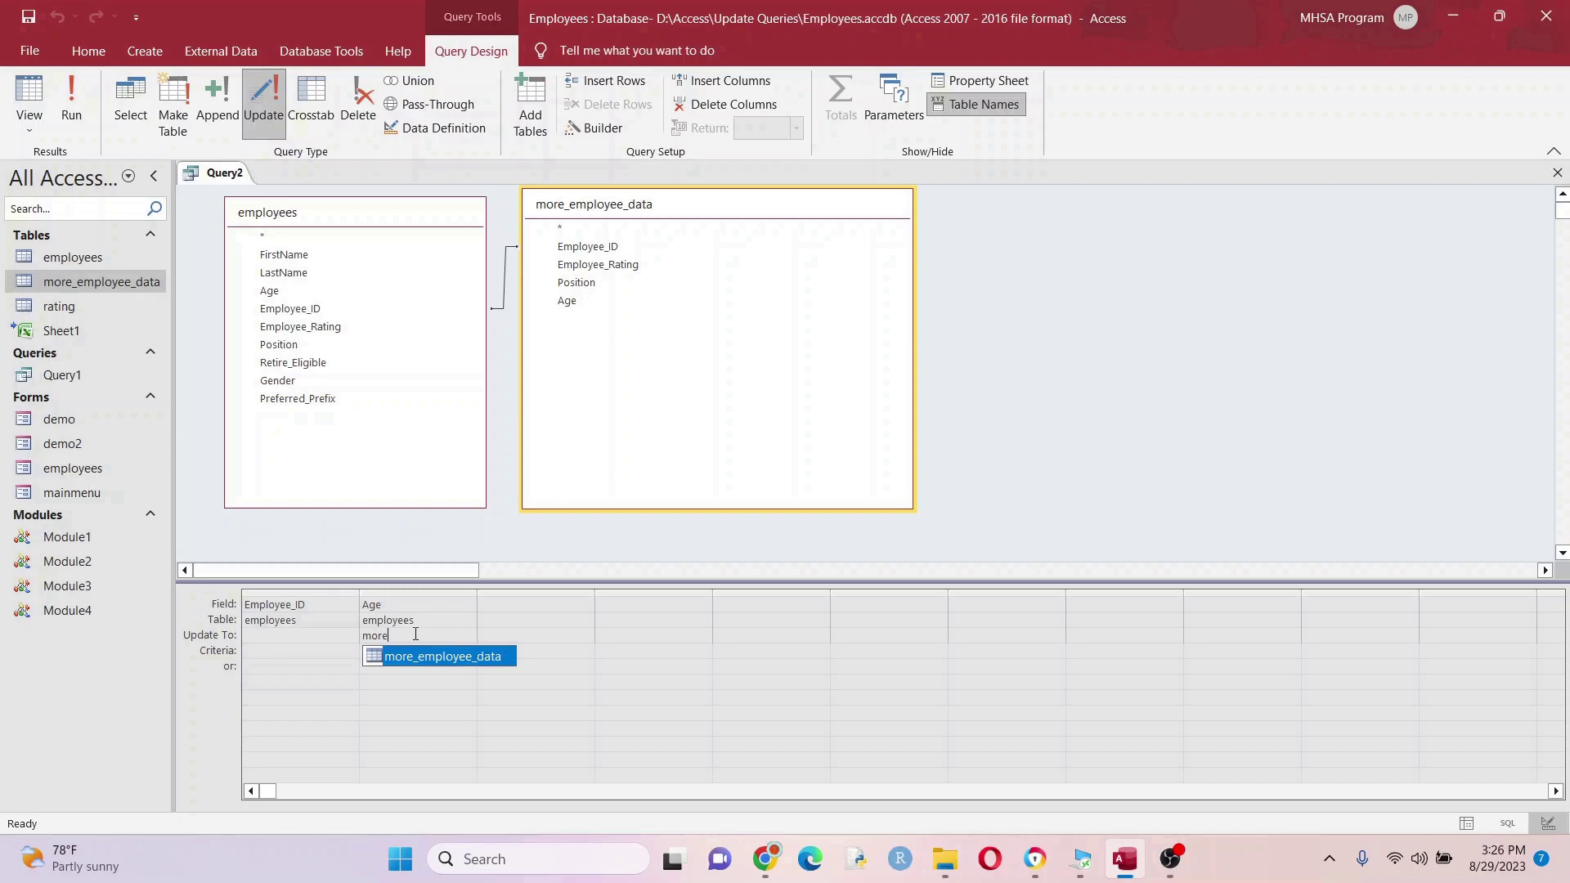
double_click(477, 659)
text(.)
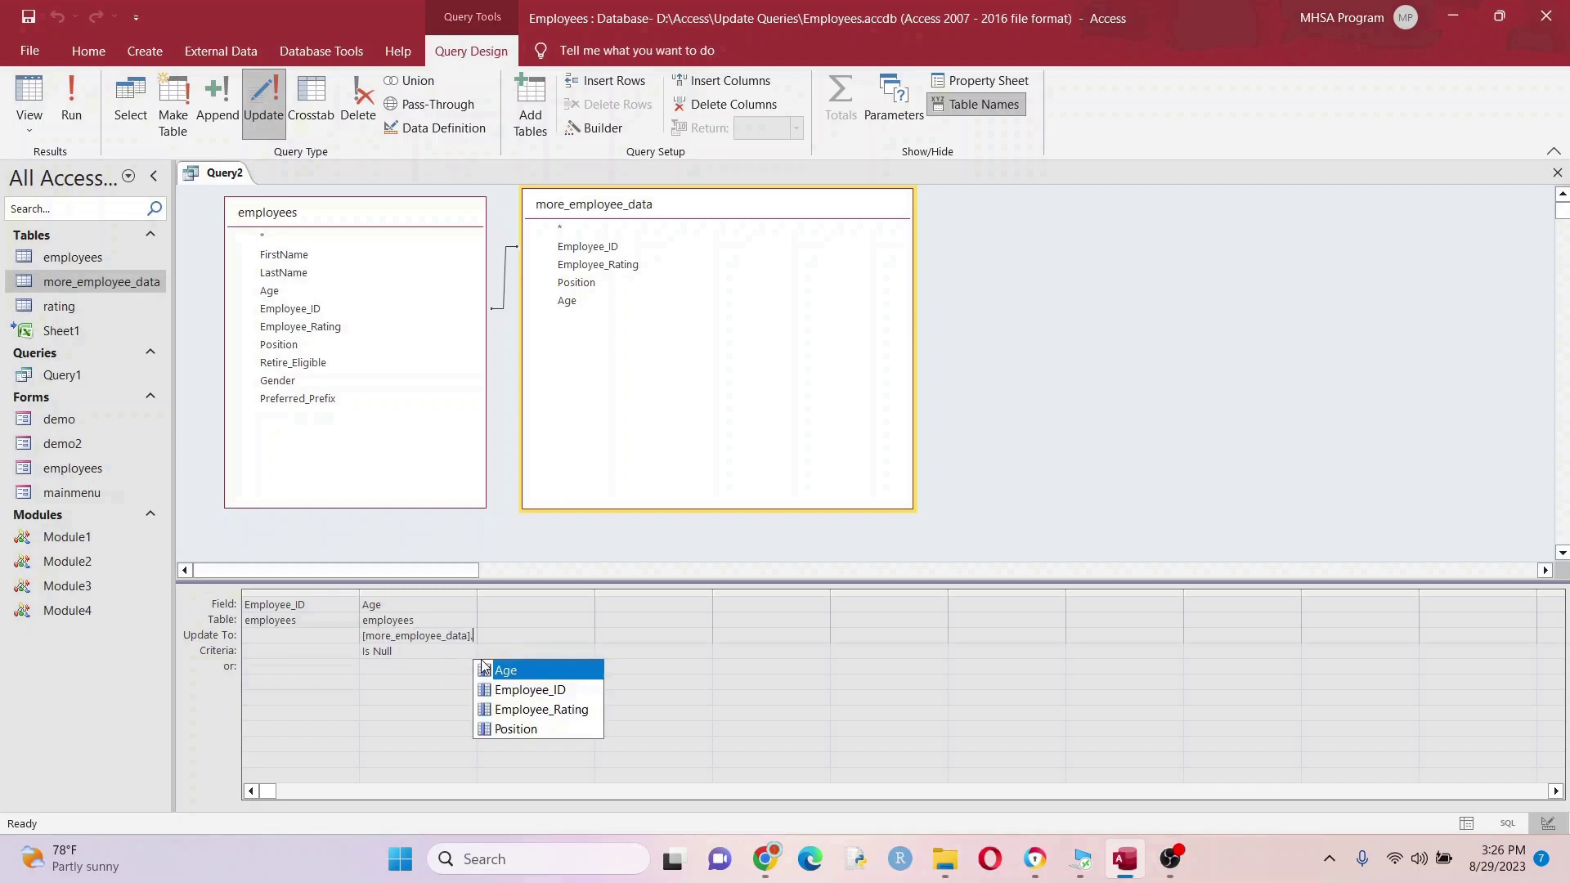
text(age)
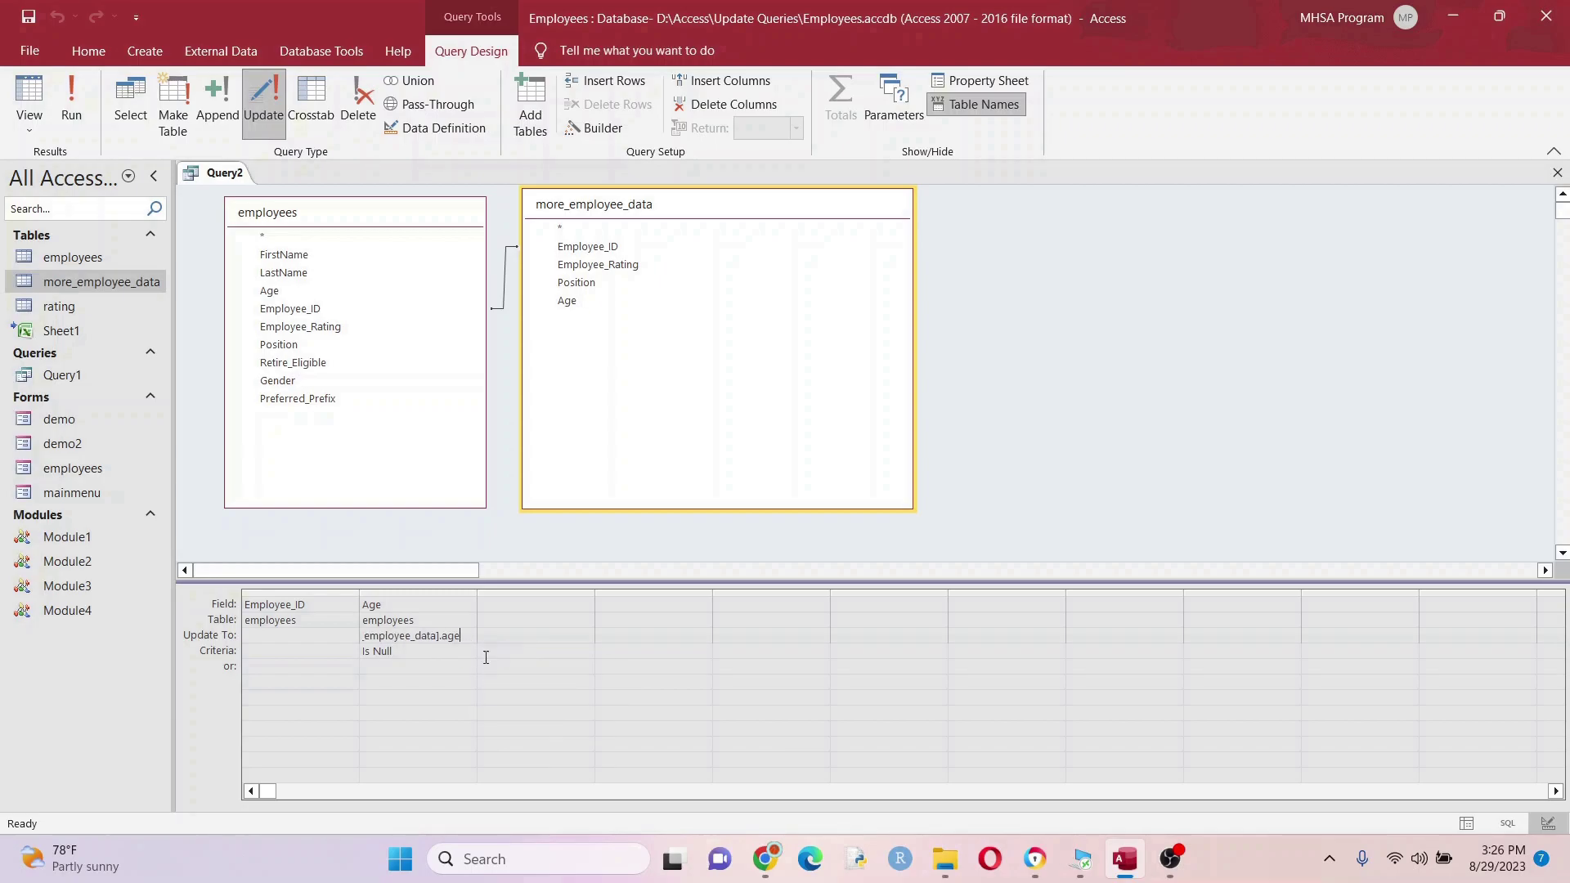
key(Tab)
click(74, 109)
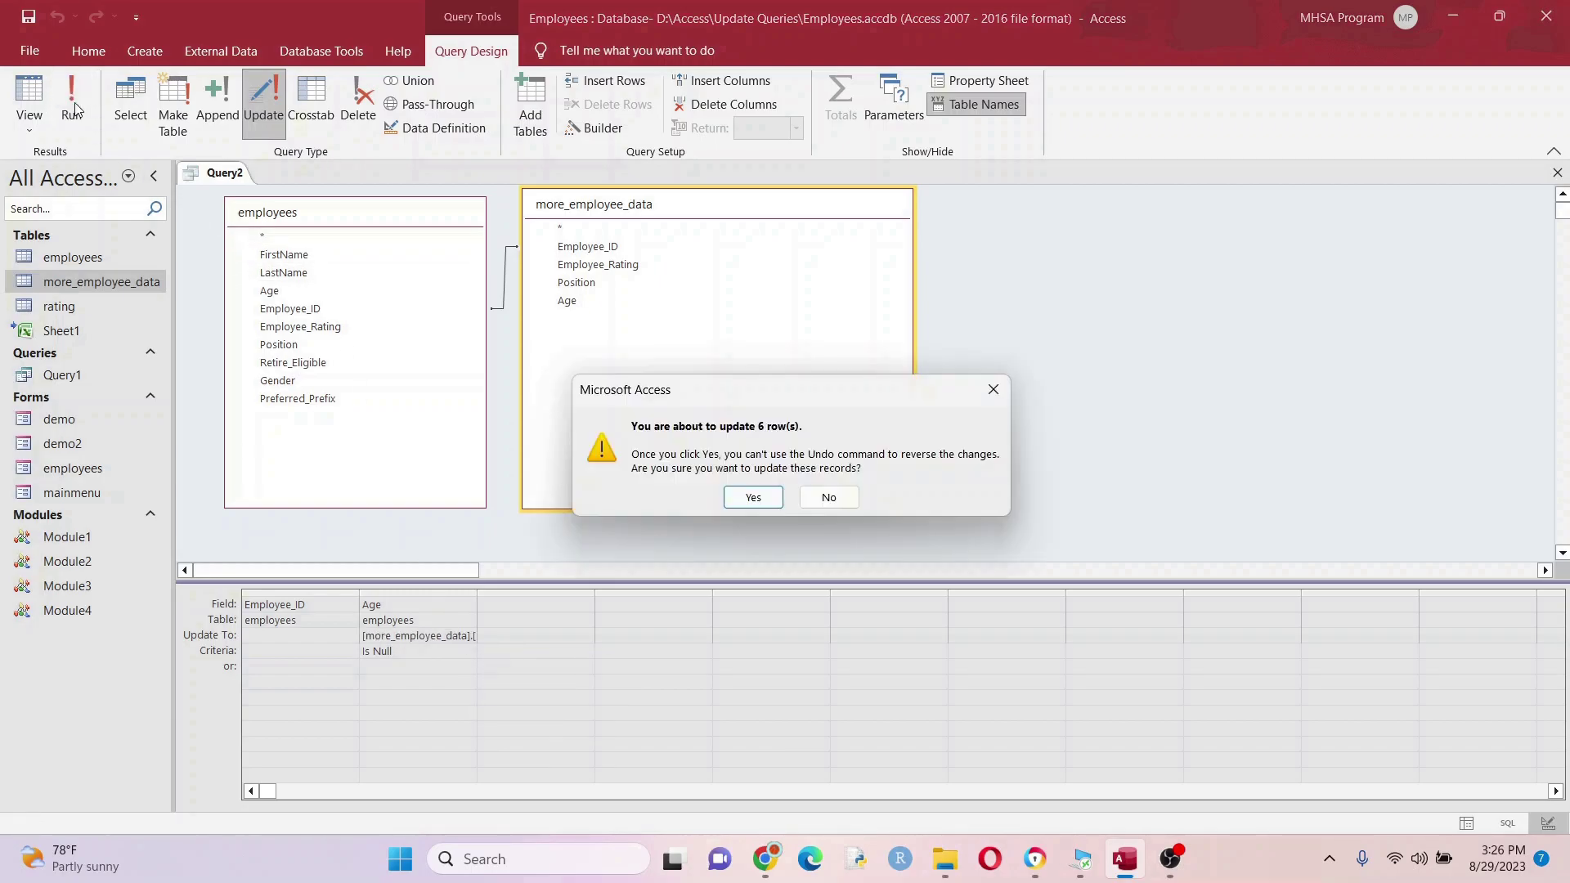
- Confirm the 6-row update, then make a select query without Is Null, adding FirstName and LastName
click(750, 496)
click(131, 105)
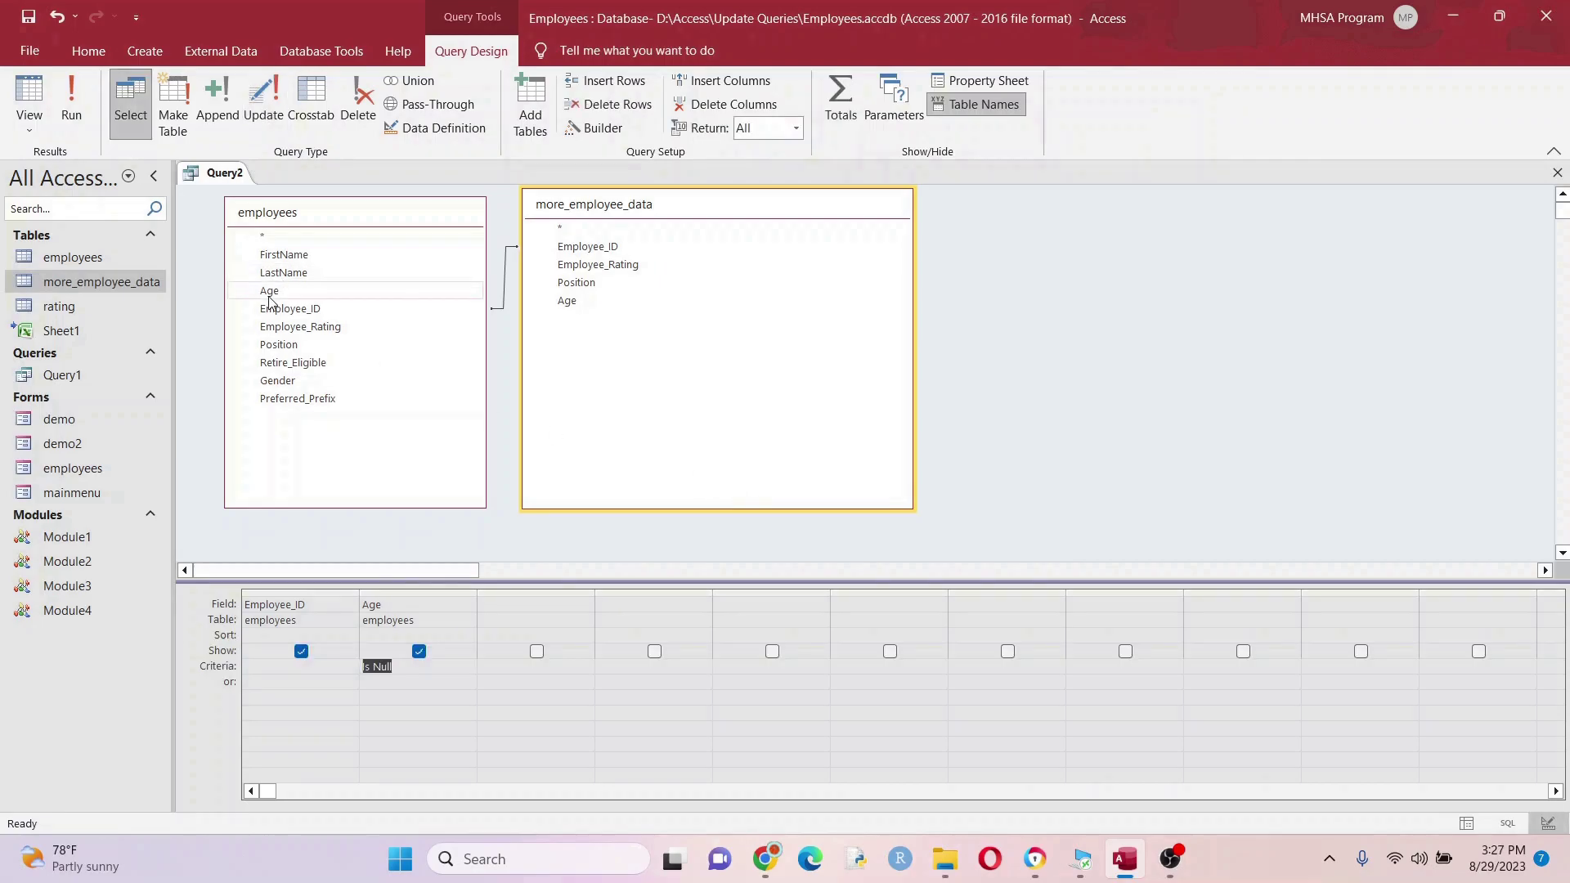
key(Delete)
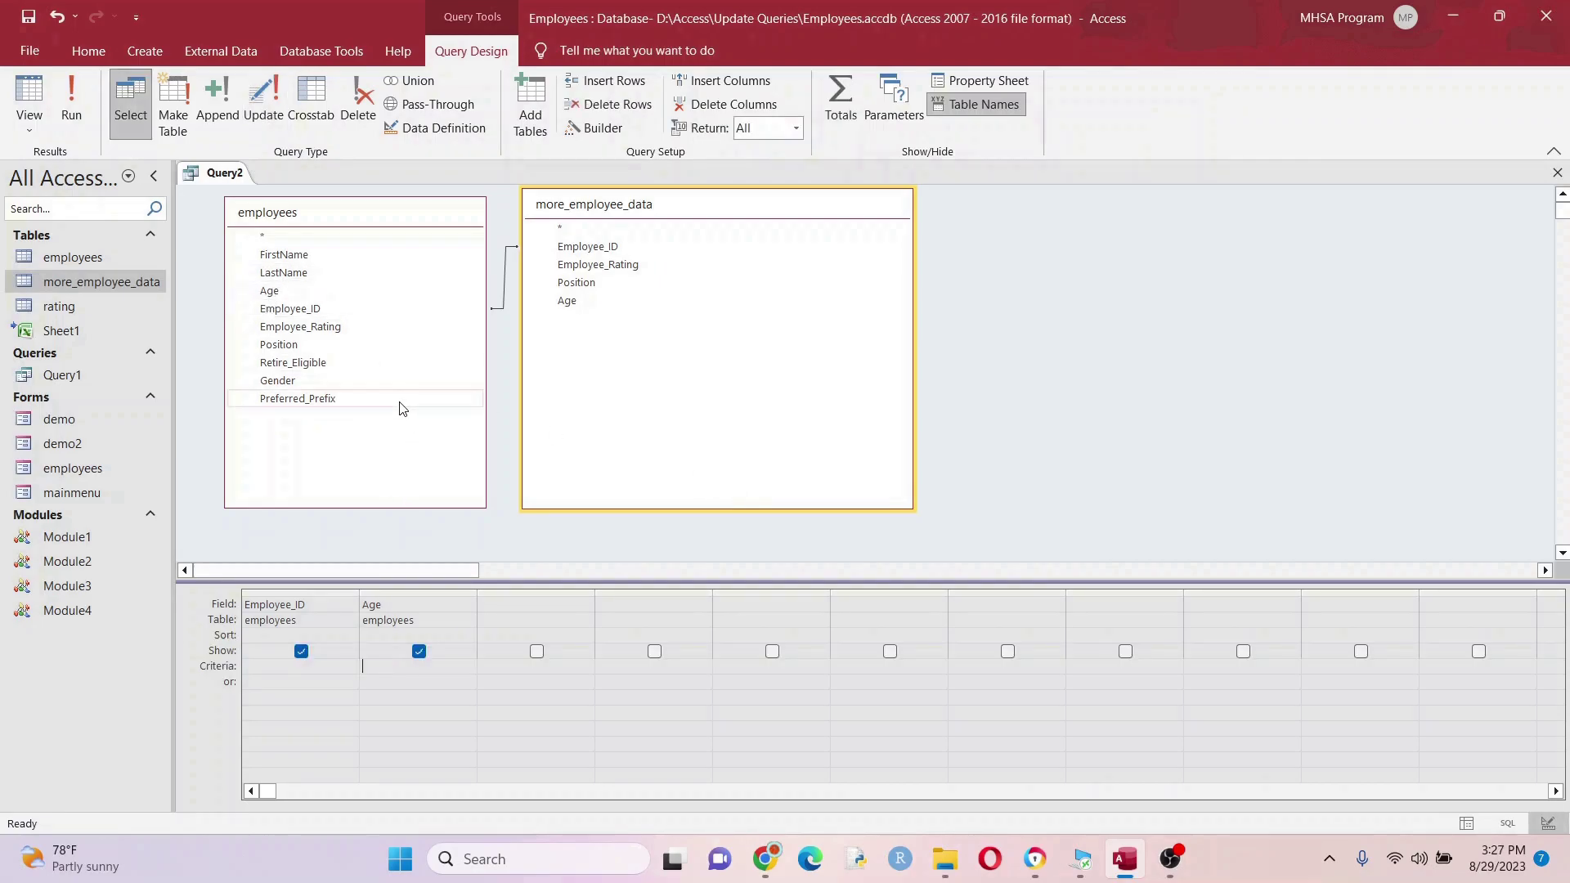
double_click(288, 255)
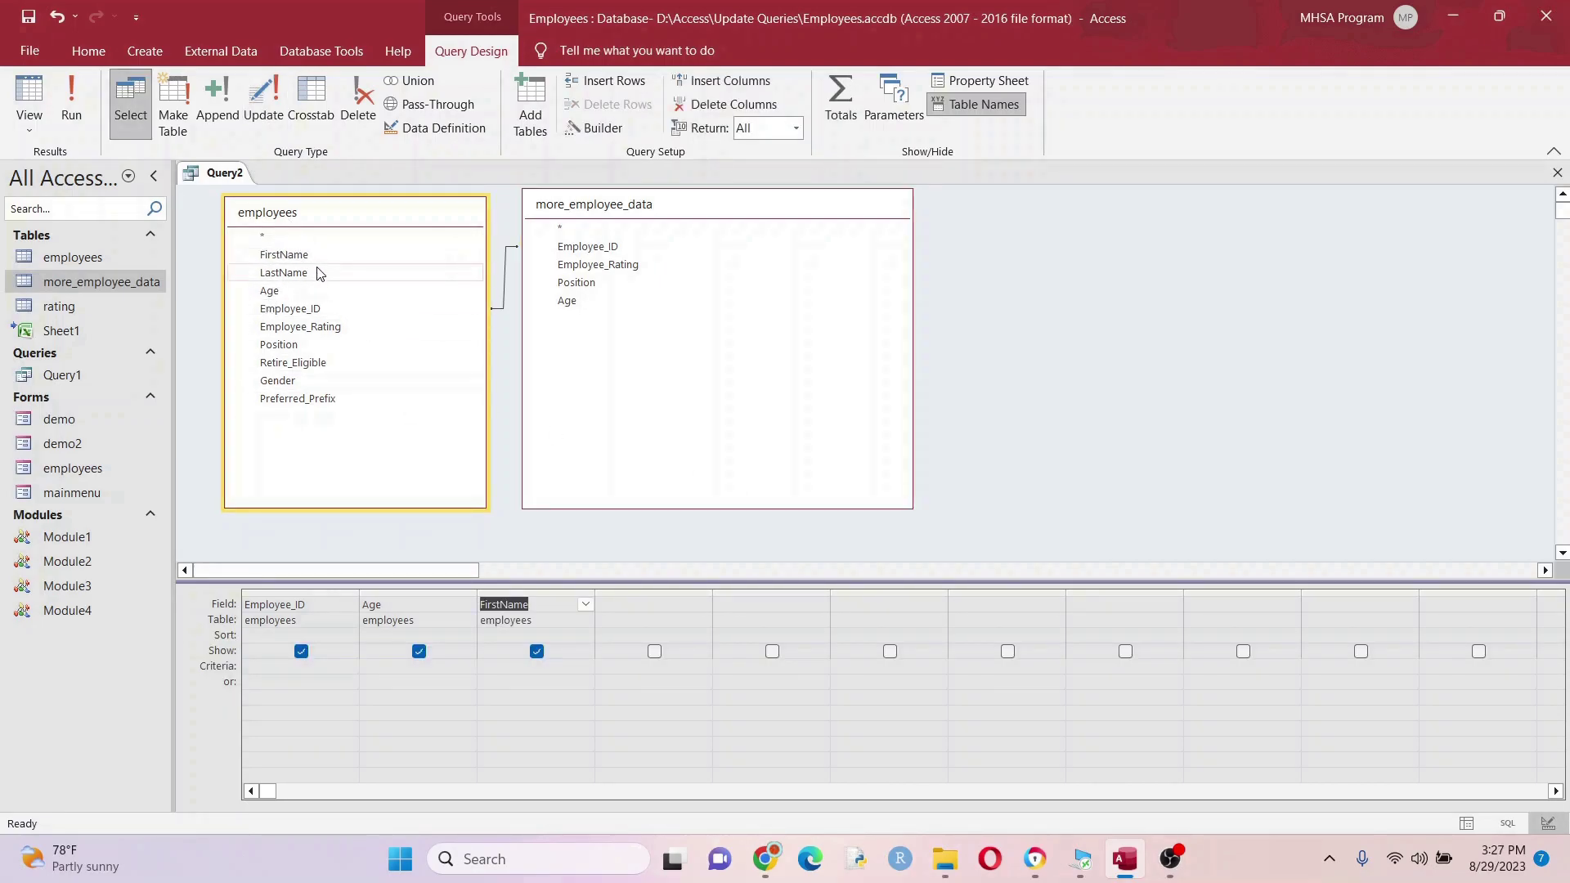
double_click(316, 273)
click(72, 105)
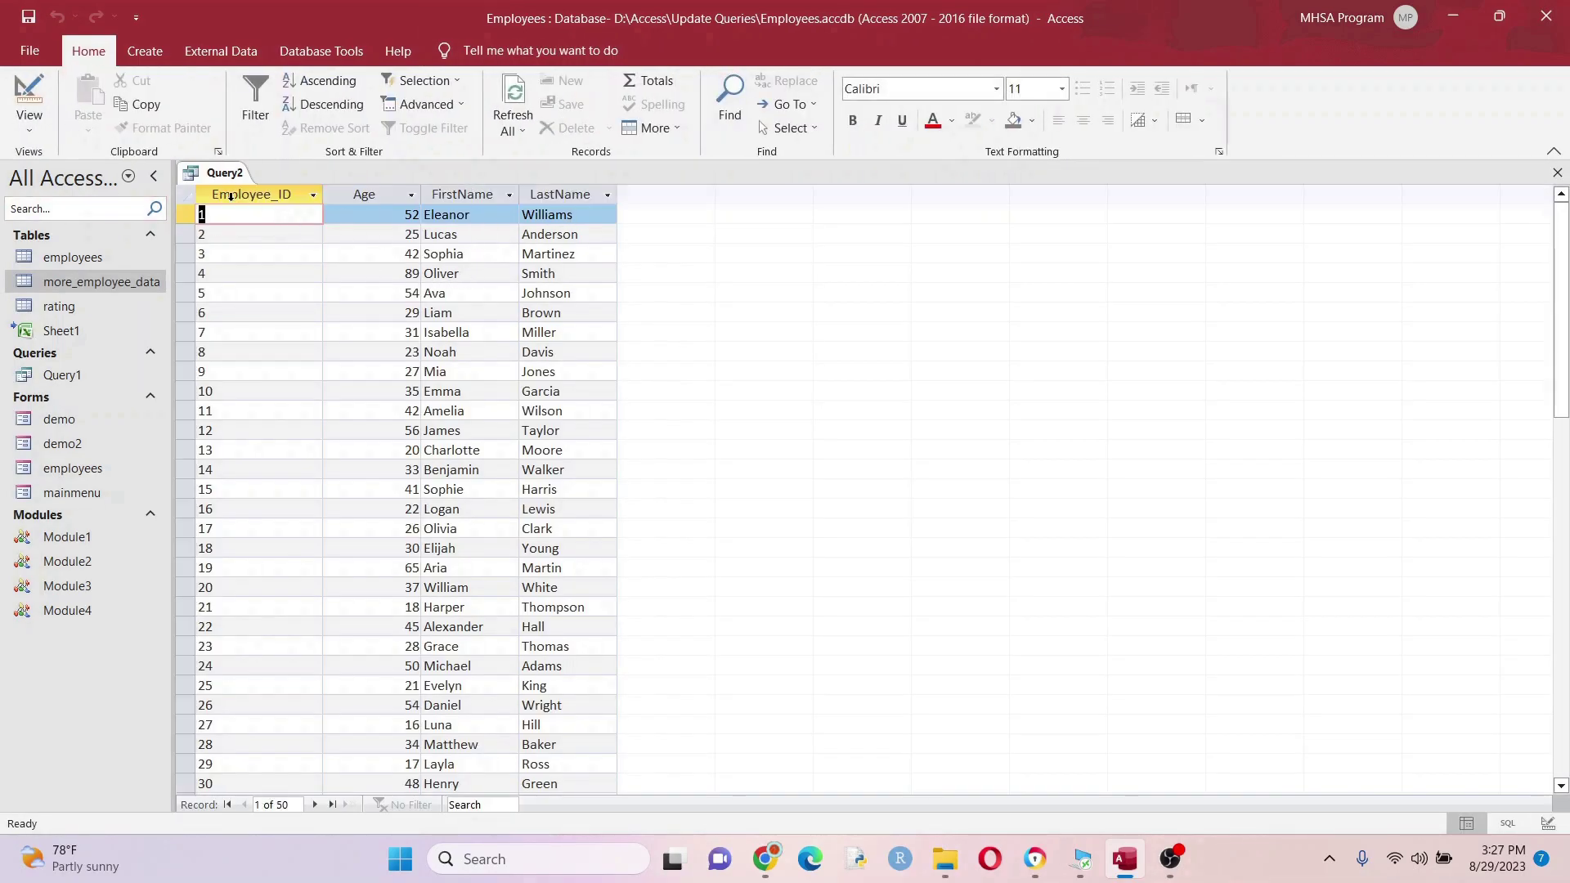
- Scroll through all 50 employees with their ages and return to Design view
right_click(226, 174)
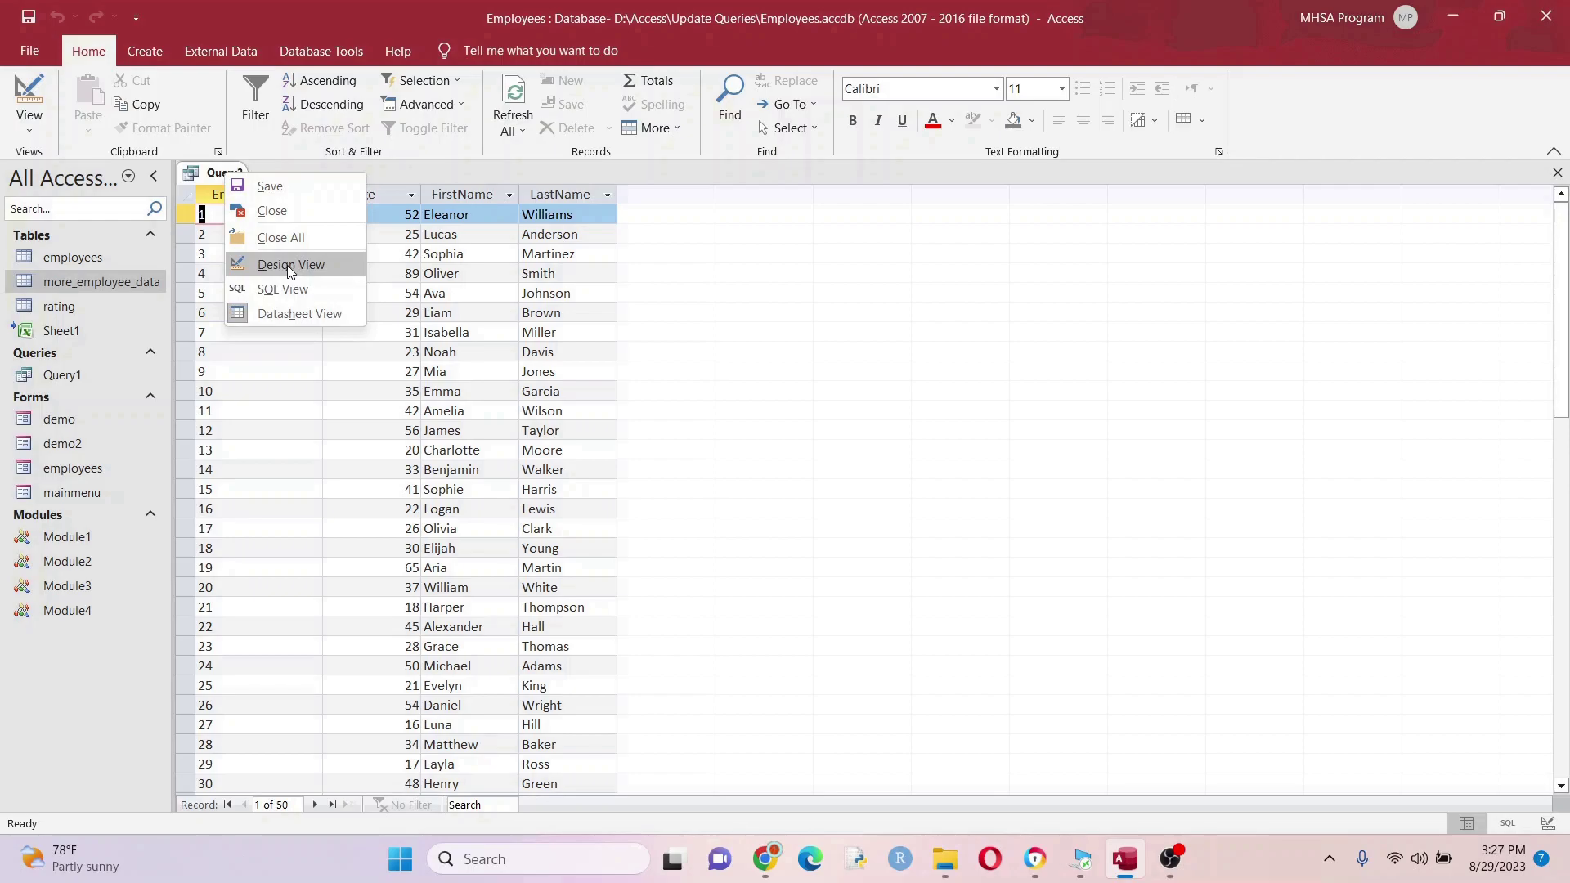
click(490, 584)
scroll(494, 609, down, 9)
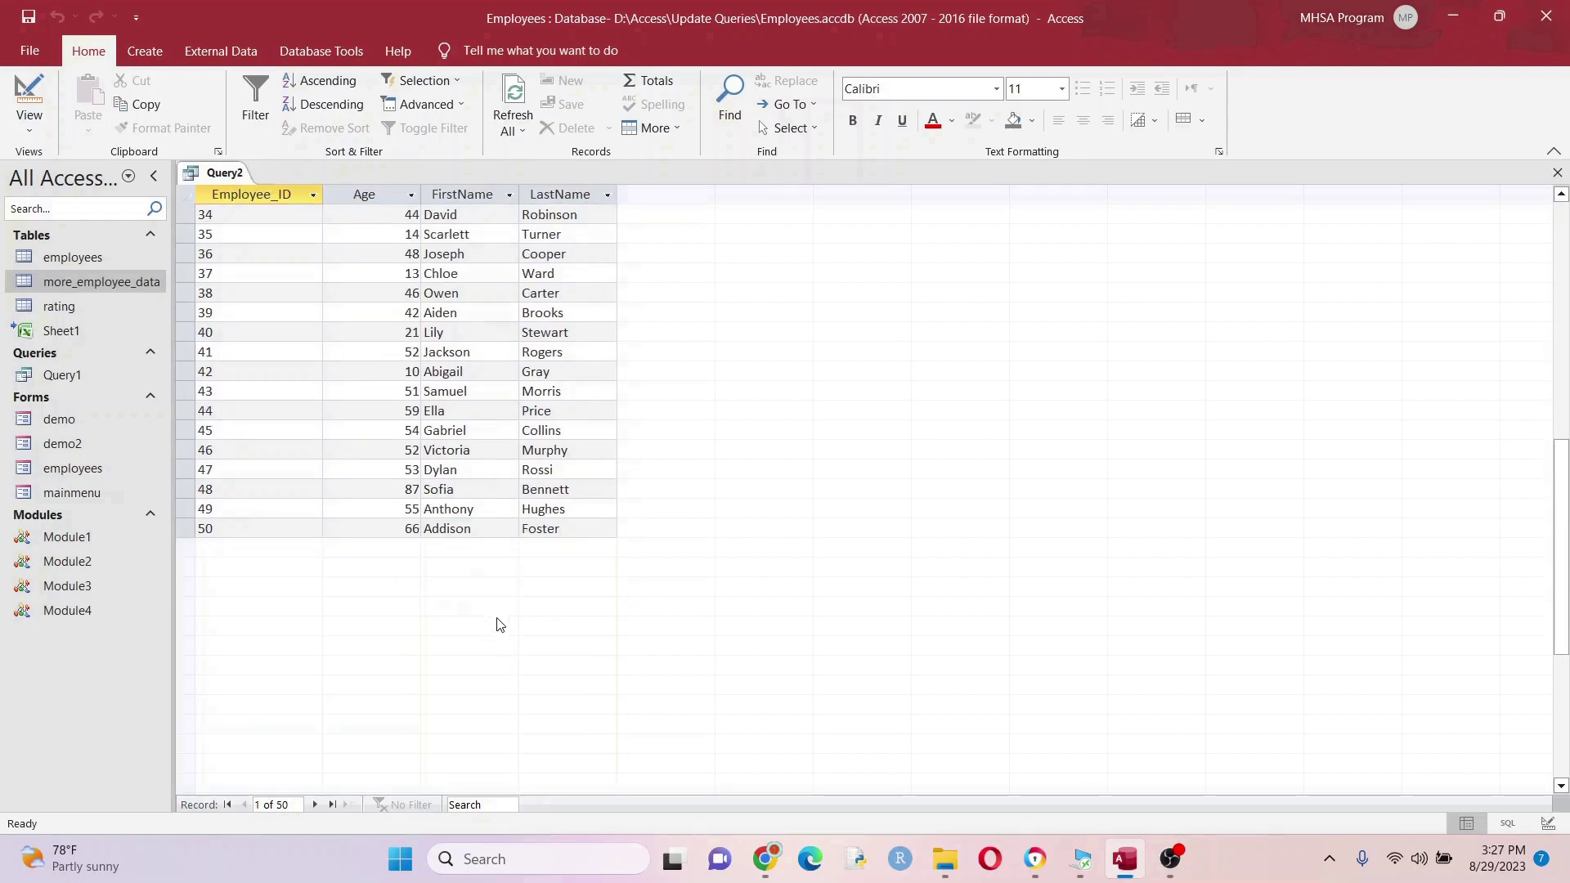
scroll(500, 626, up, 5)
right_click(200, 170)
click(278, 257)
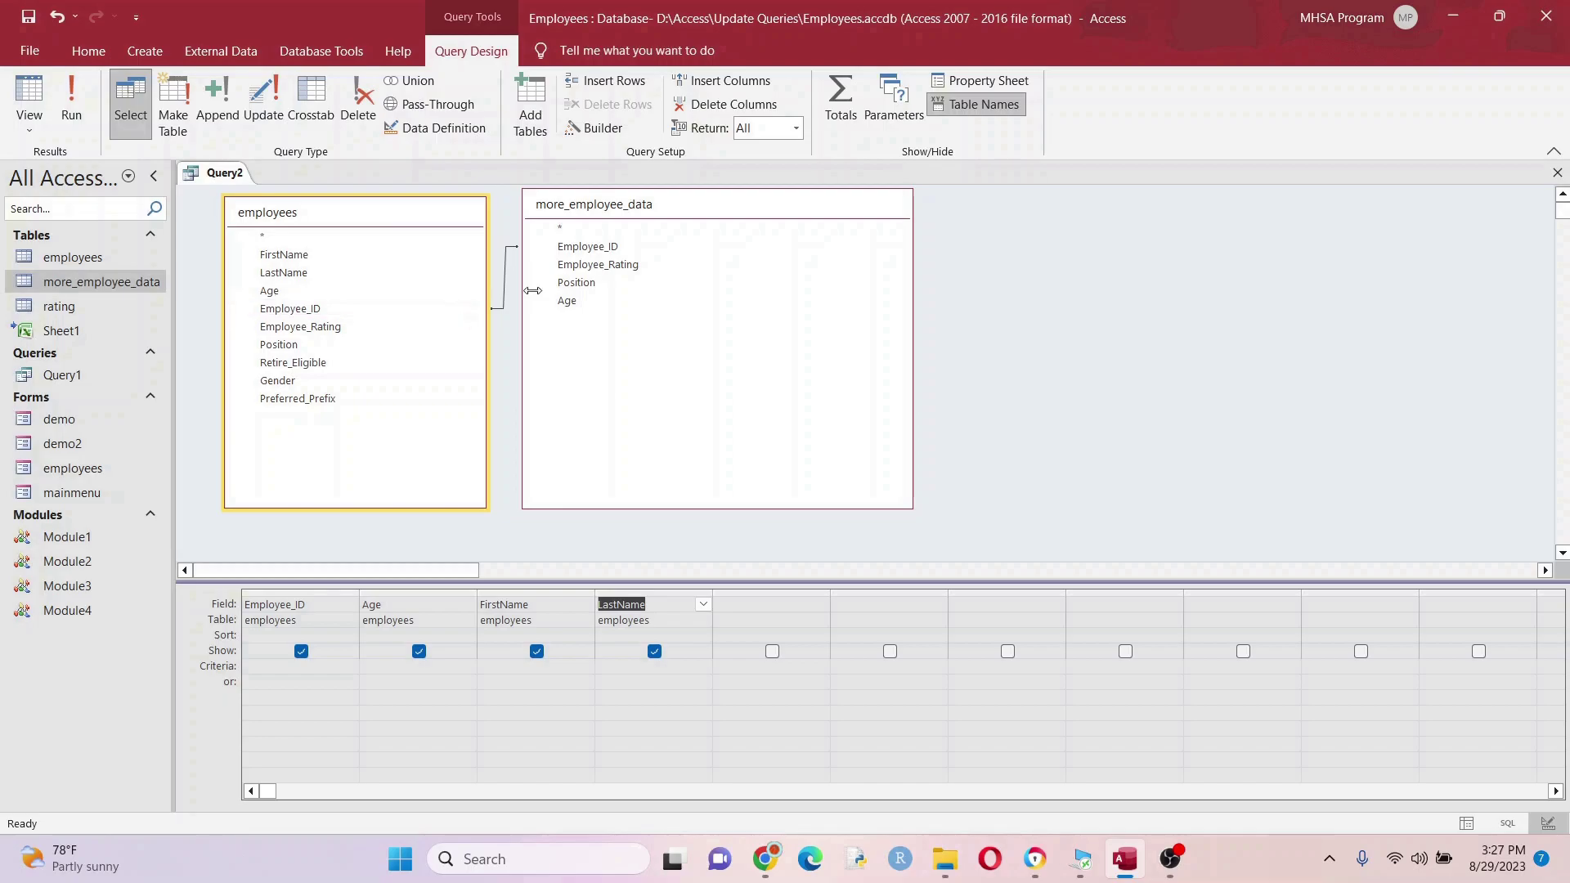
- Add Employee_Rating and Position from both tables and preview them, showing the employees columns empty
double_click(325, 327)
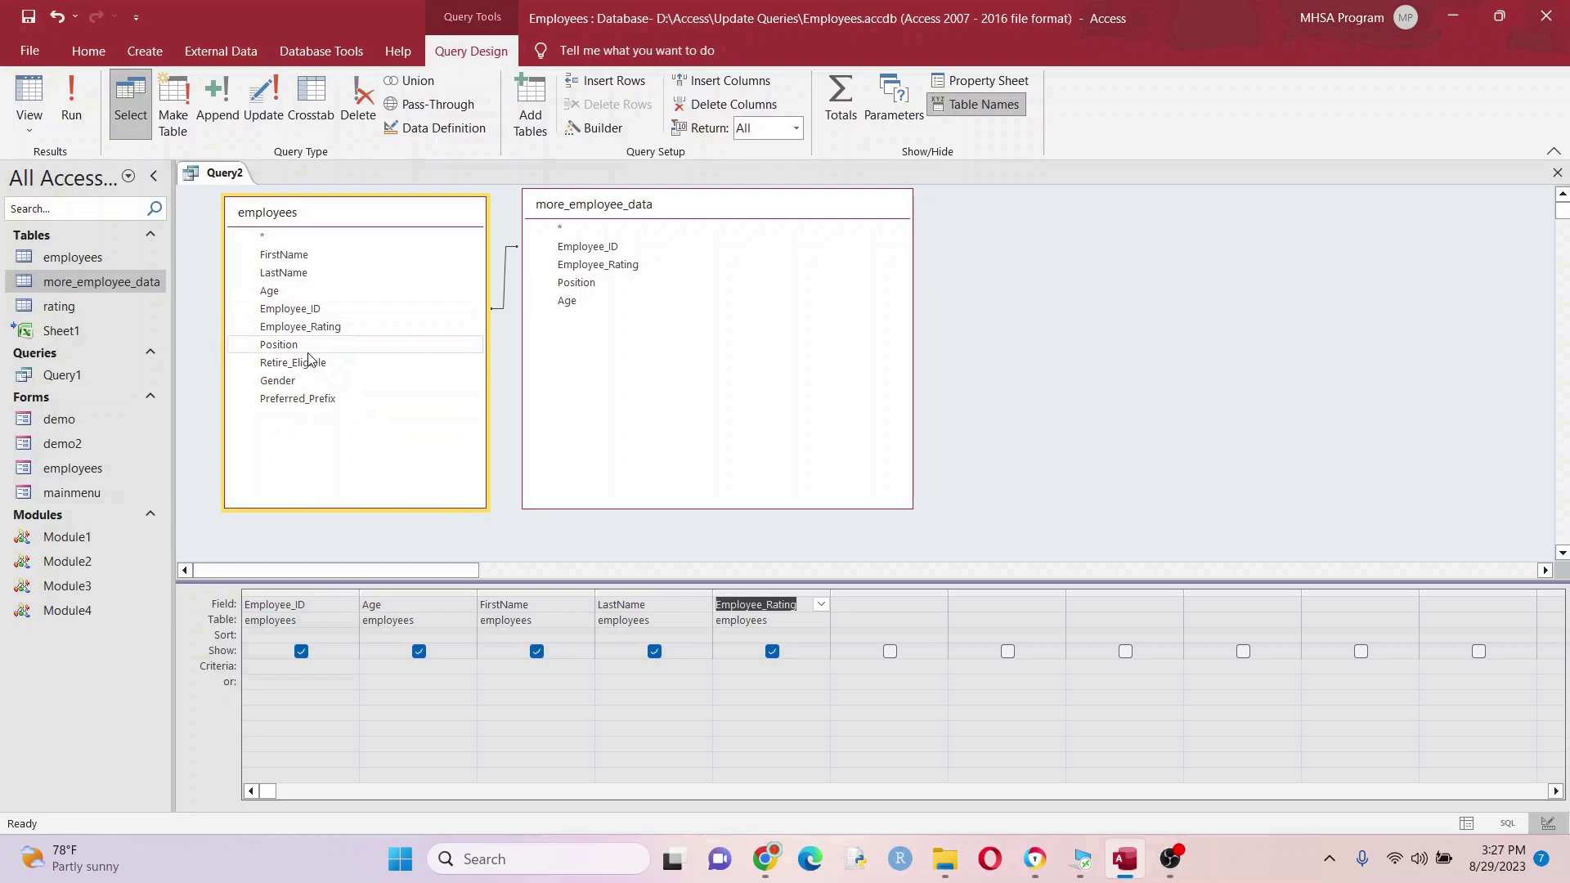
double_click(305, 346)
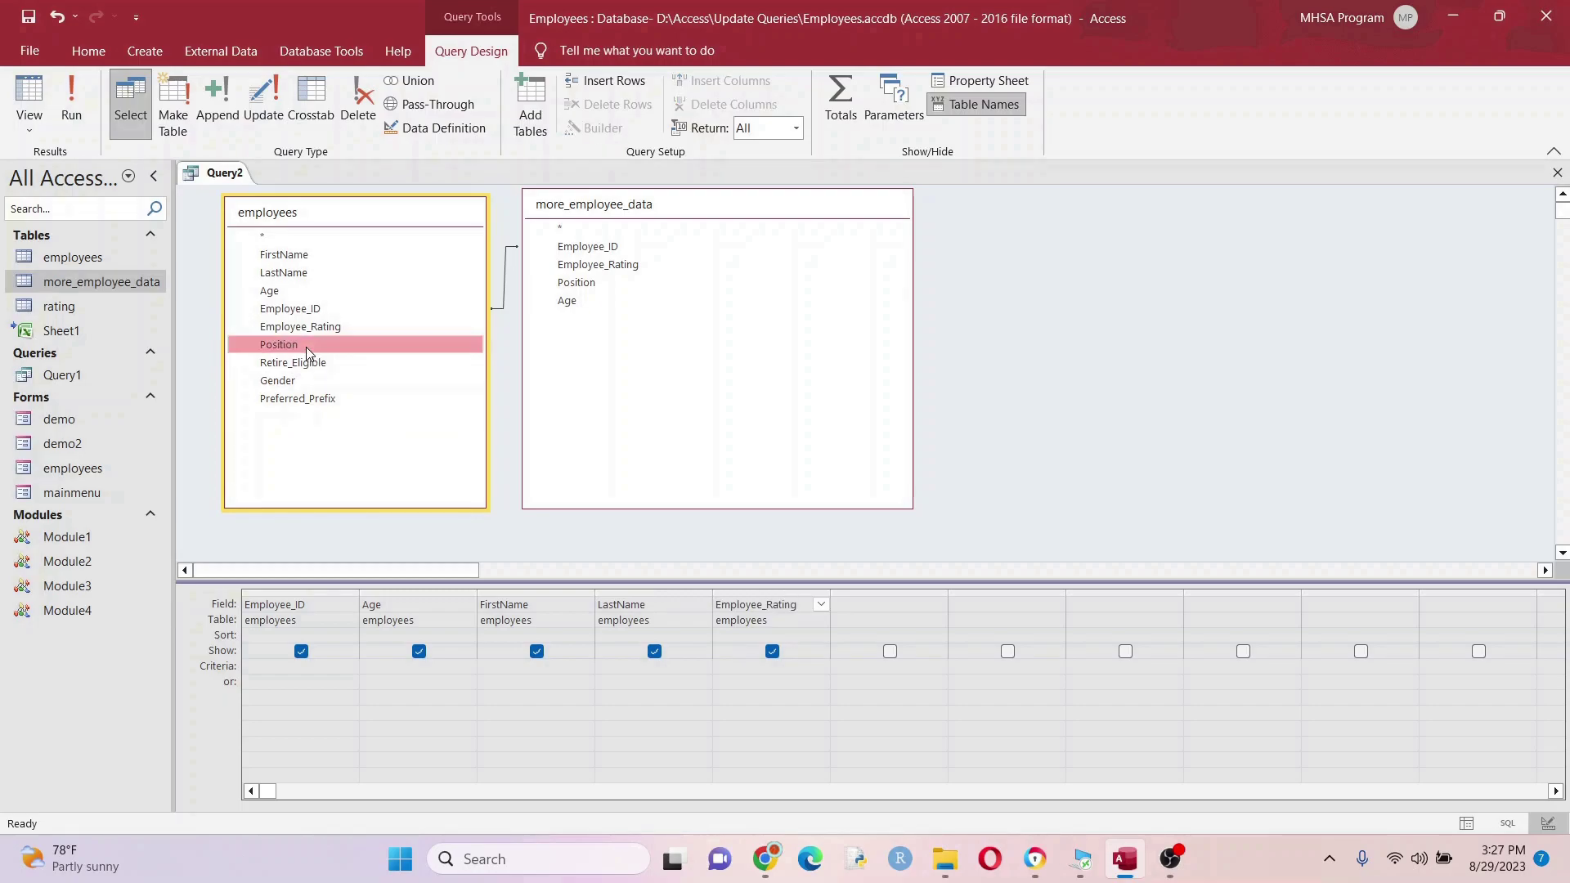
click(618, 269)
double_click(617, 270)
double_click(605, 282)
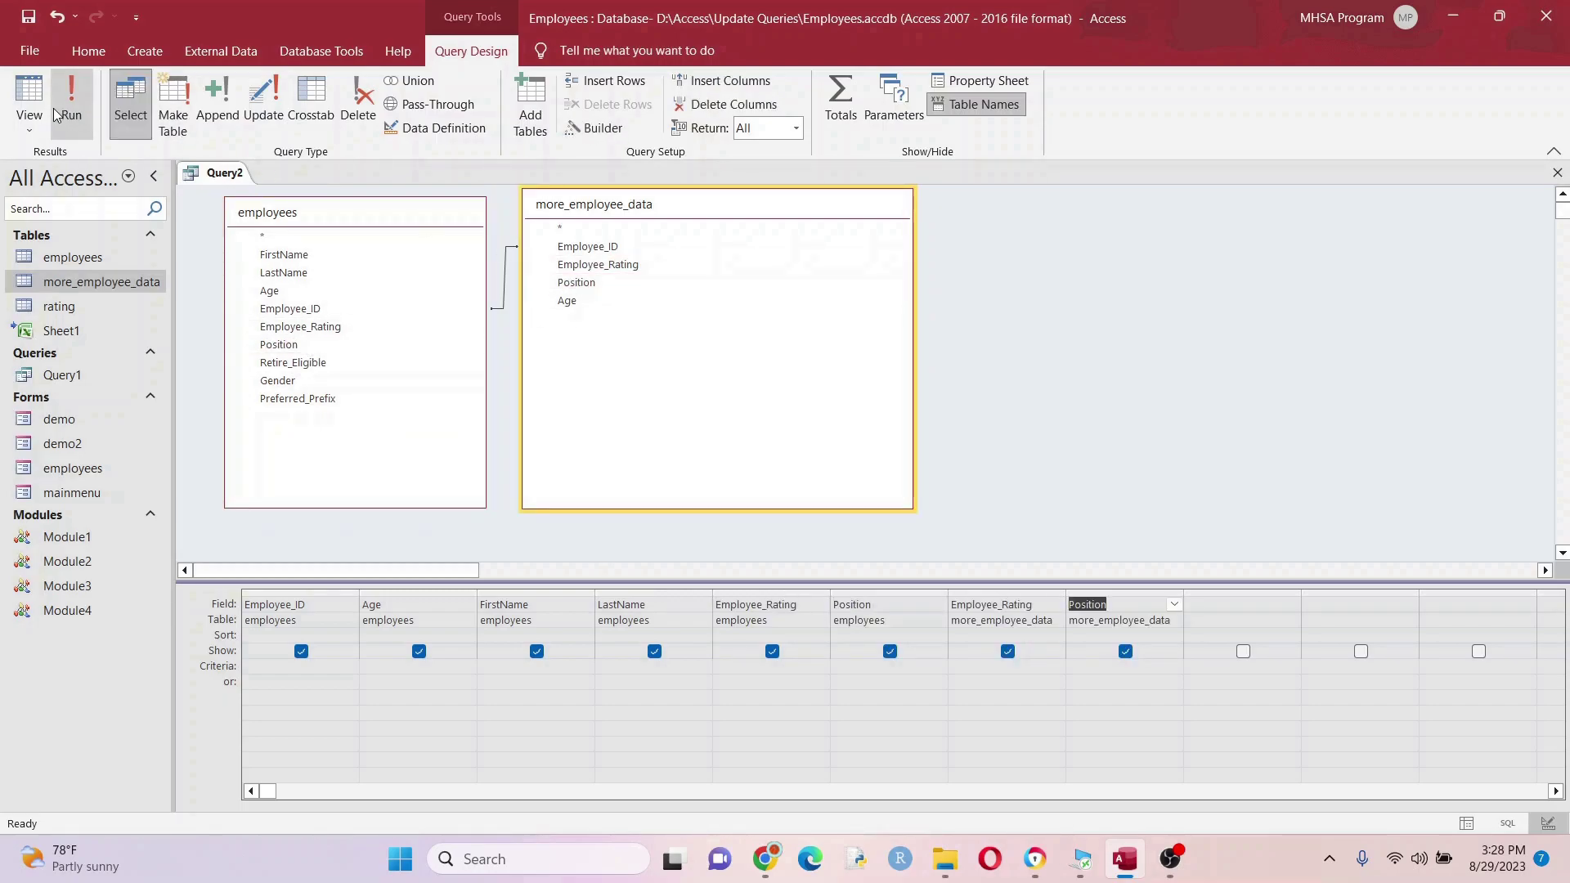
click(30, 98)
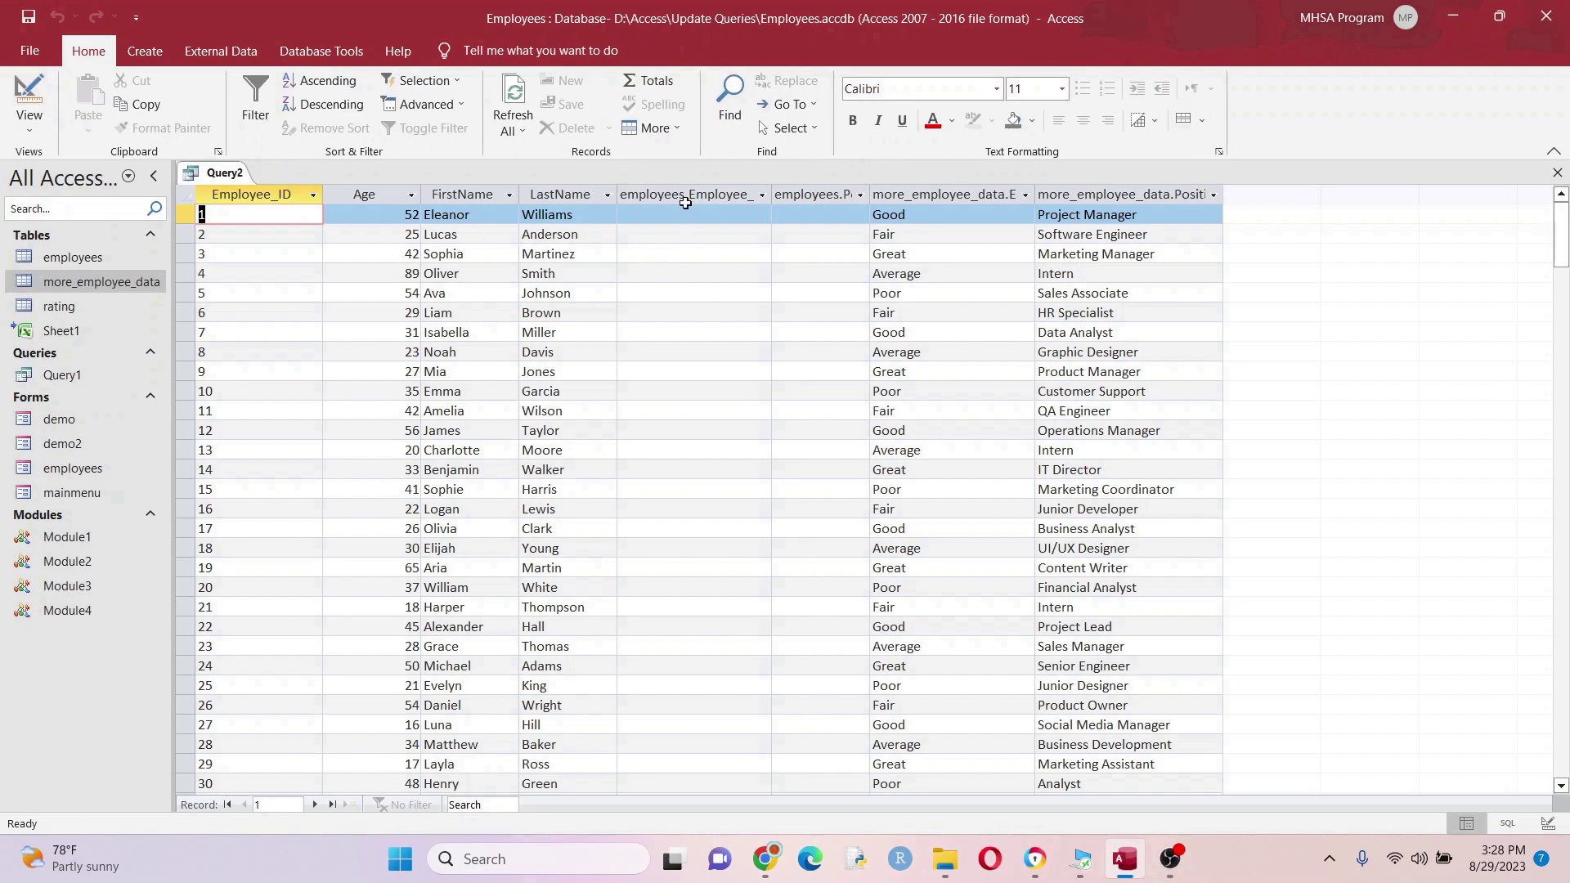
drag(683, 189, 1124, 194)
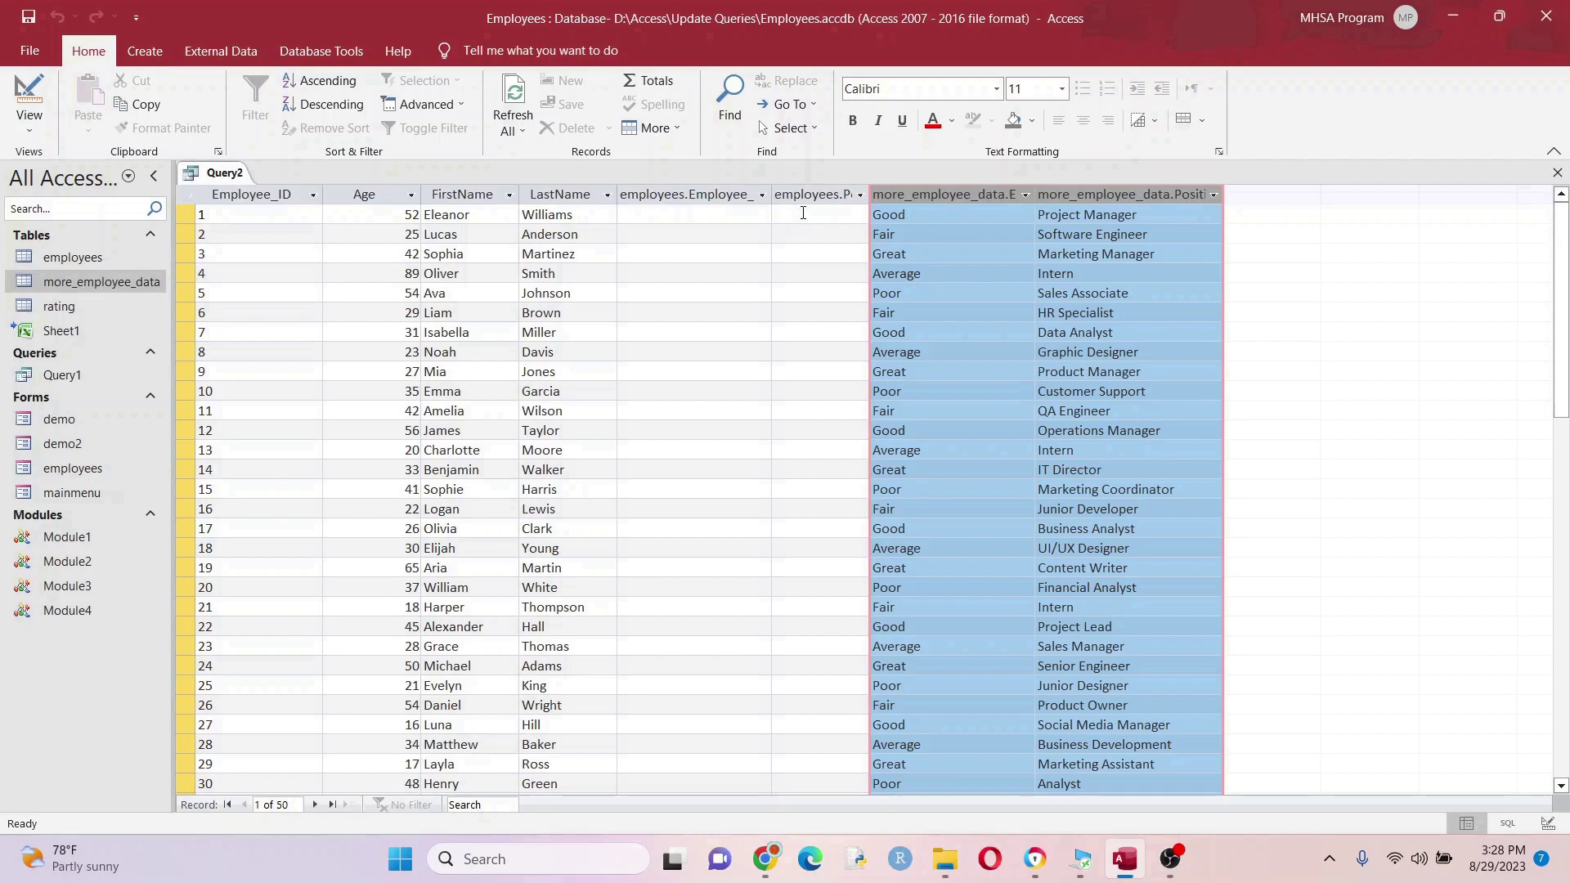
right_click(223, 173)
- Remove the more_employee_data columns, make an update query, and set Employee_Rating to [more_employee_data].[Employee_Rating]
click(264, 265)
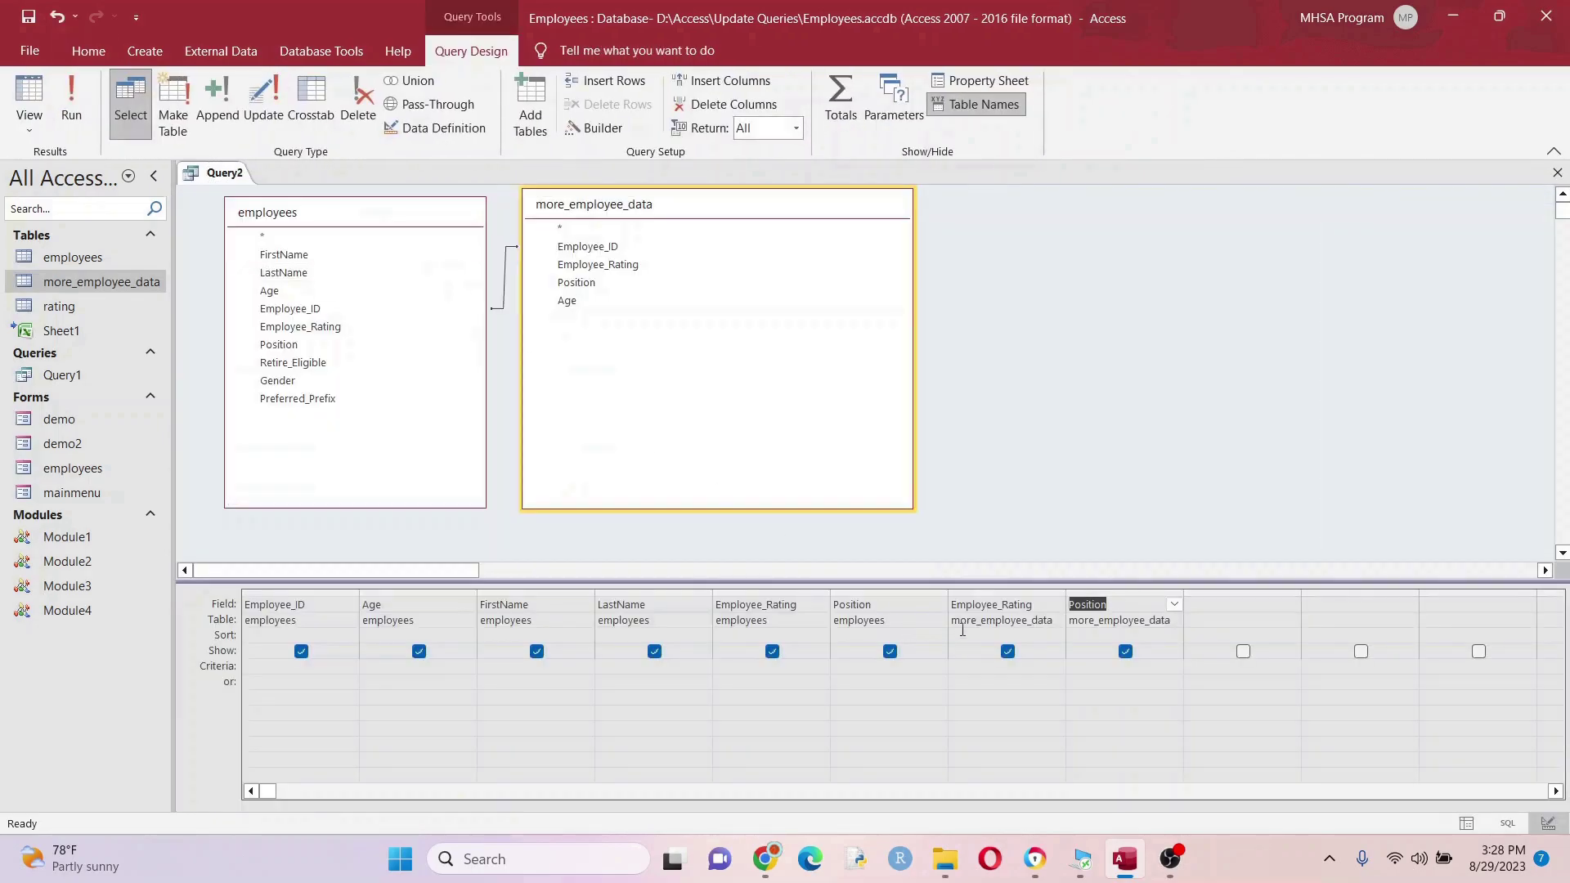
drag(1004, 590, 1103, 592)
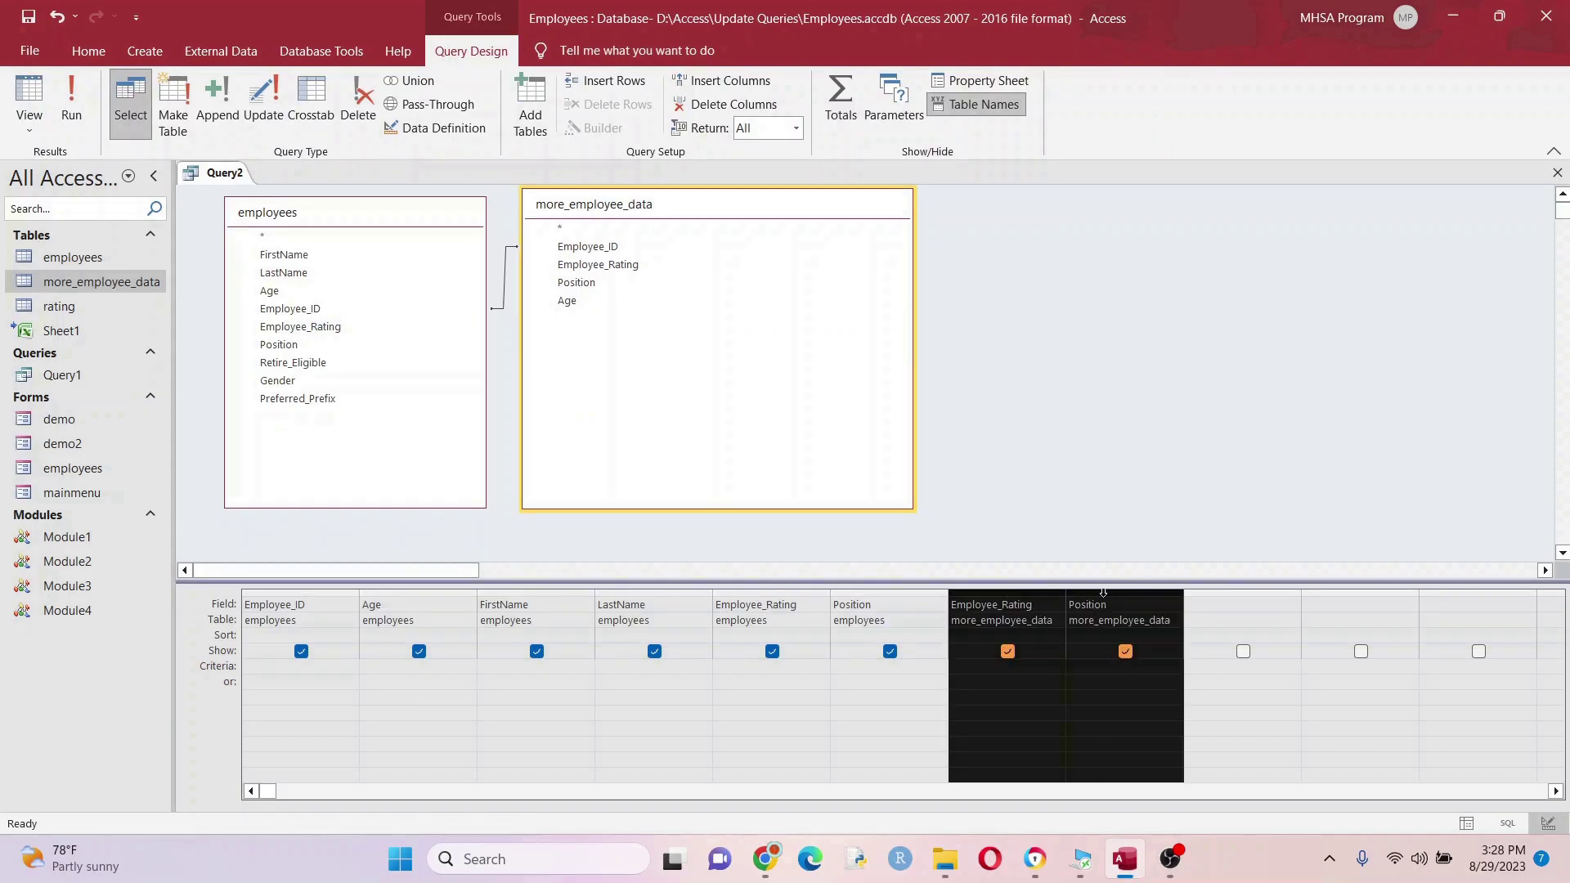
key(Delete)
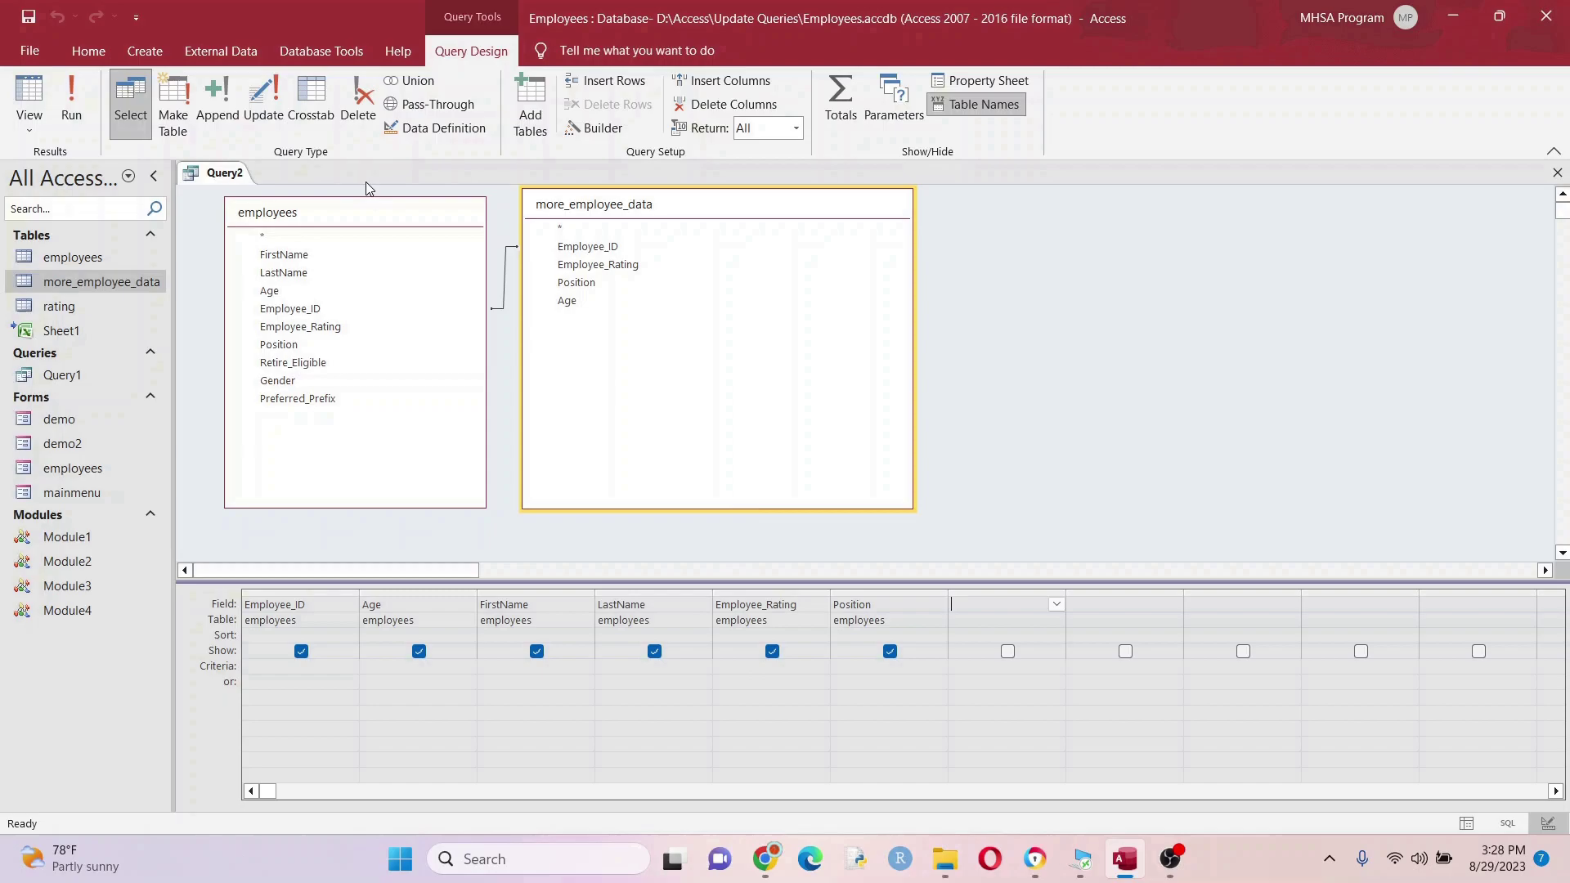
click(263, 104)
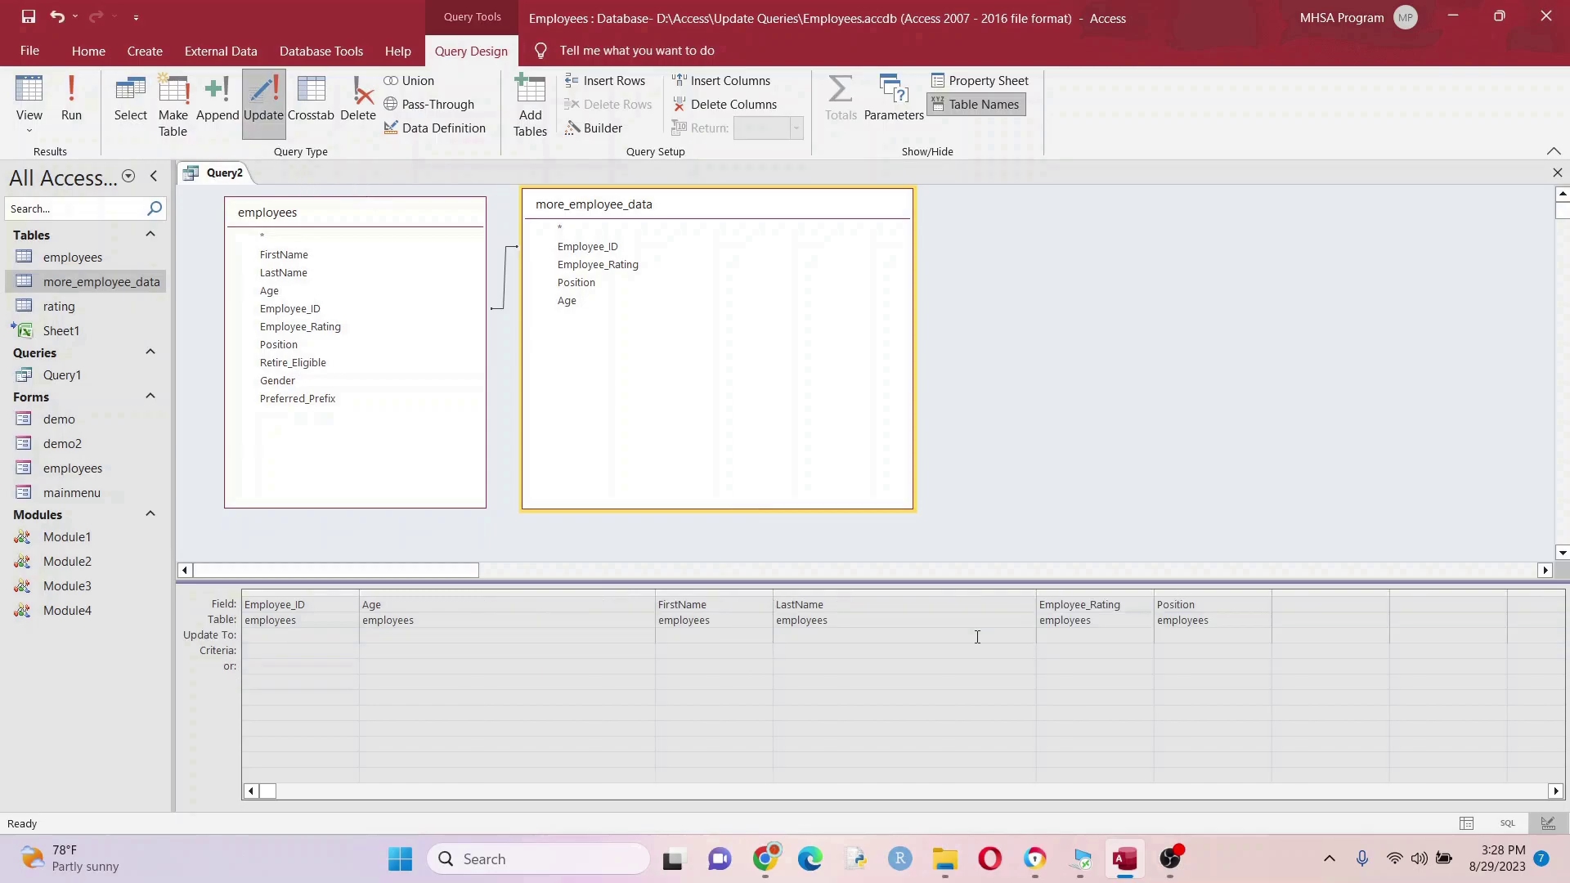
text(more)
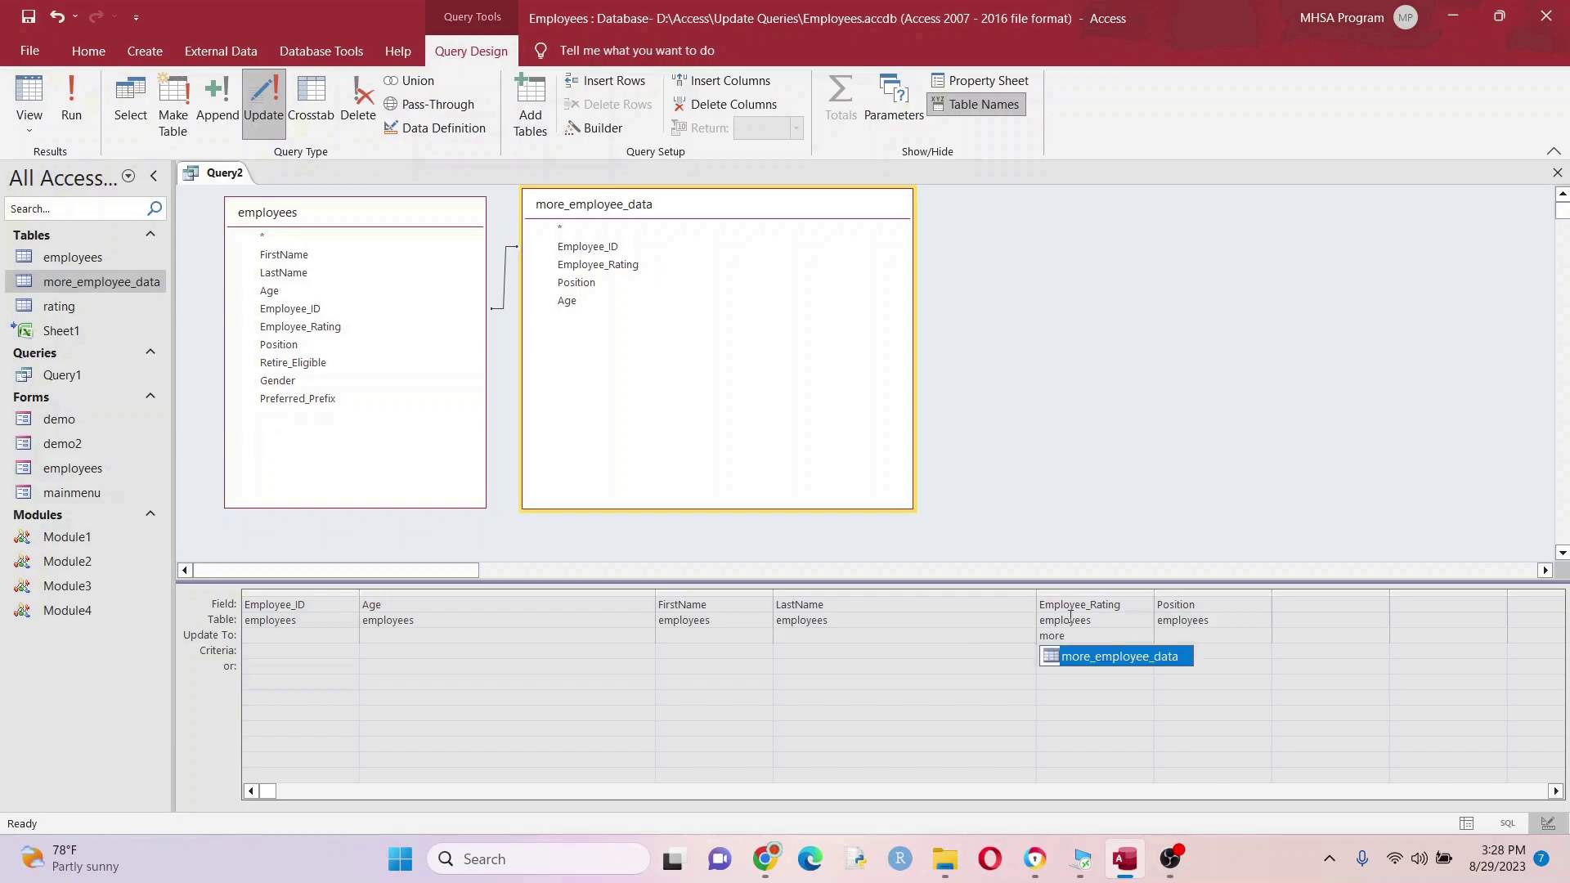
click(1099, 656)
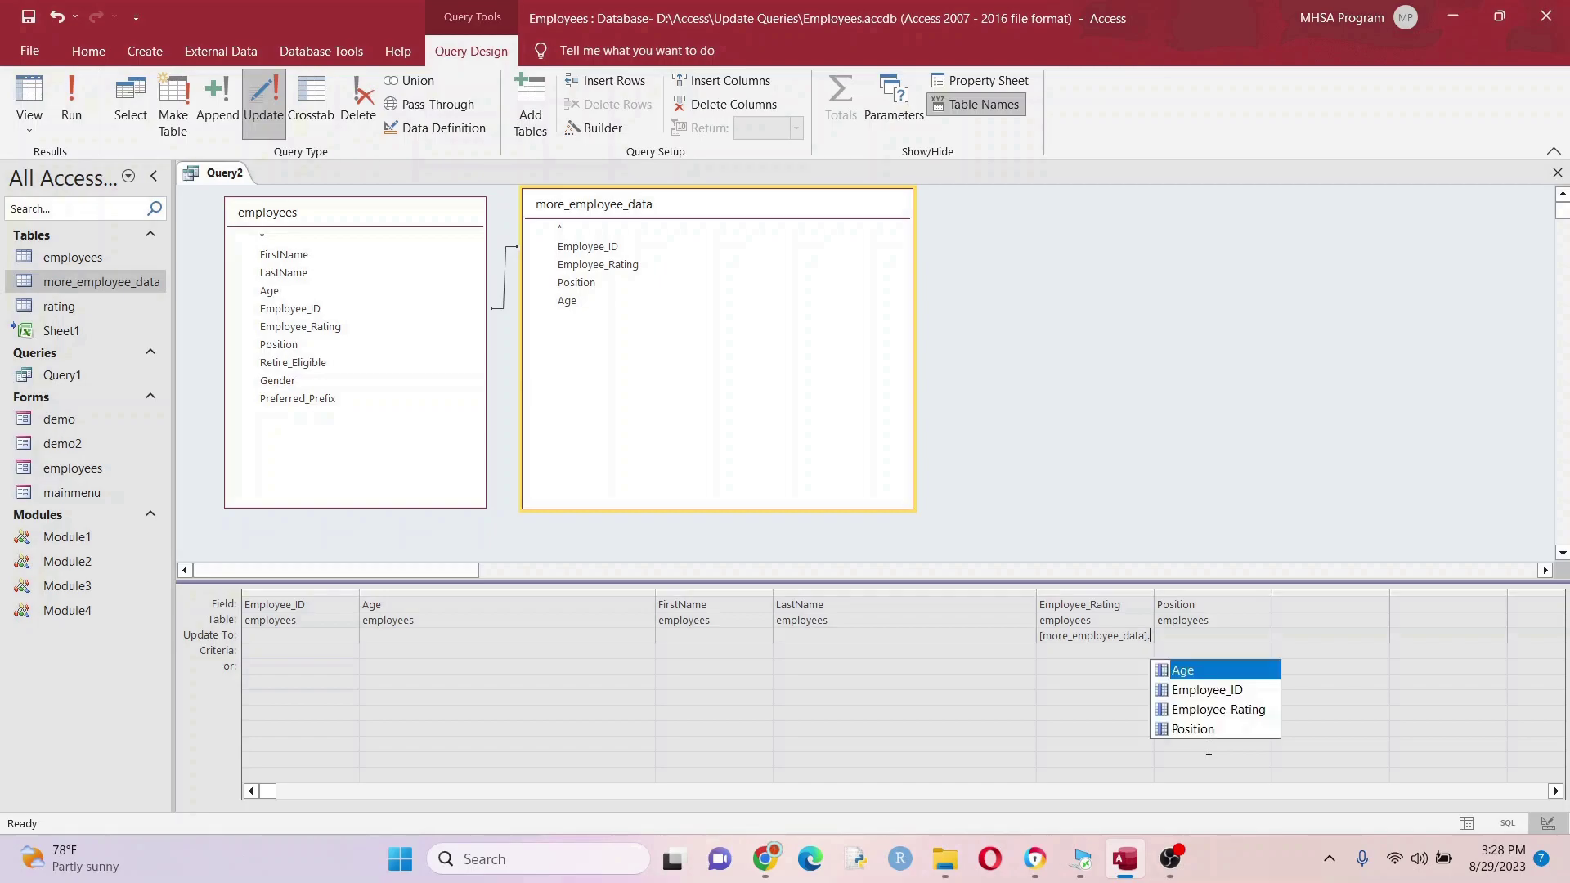
click(1222, 710)
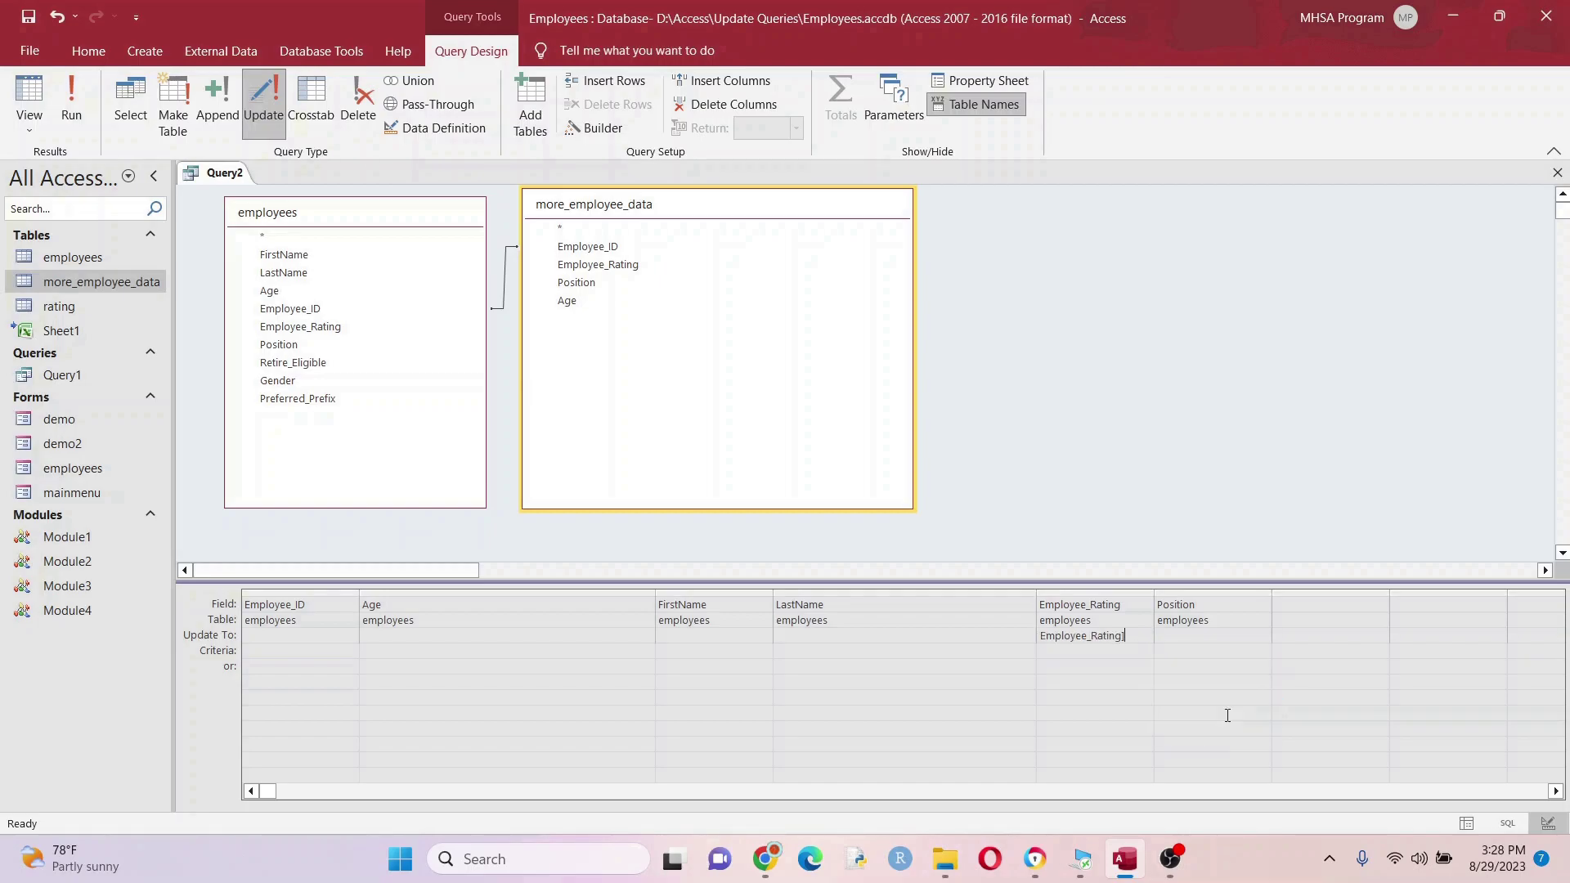
- Set Position's Update To to [more_employee_data].[Position] and widen both columns to show the expressions
click(1262, 639)
text(em)
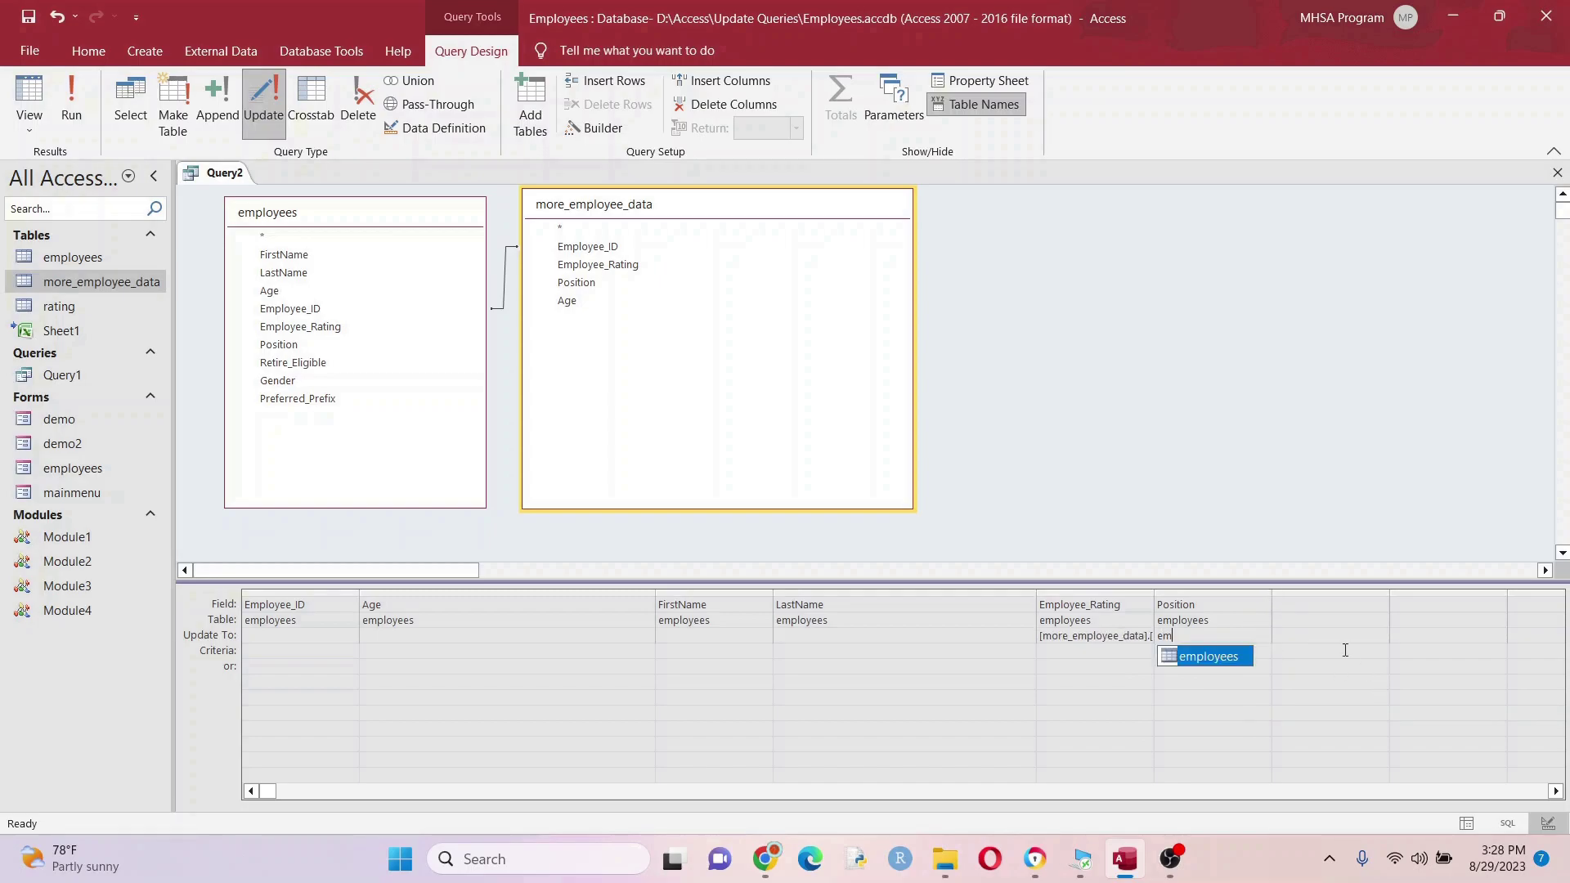
key(BackSpace)
key(BackSpace)
text(more)
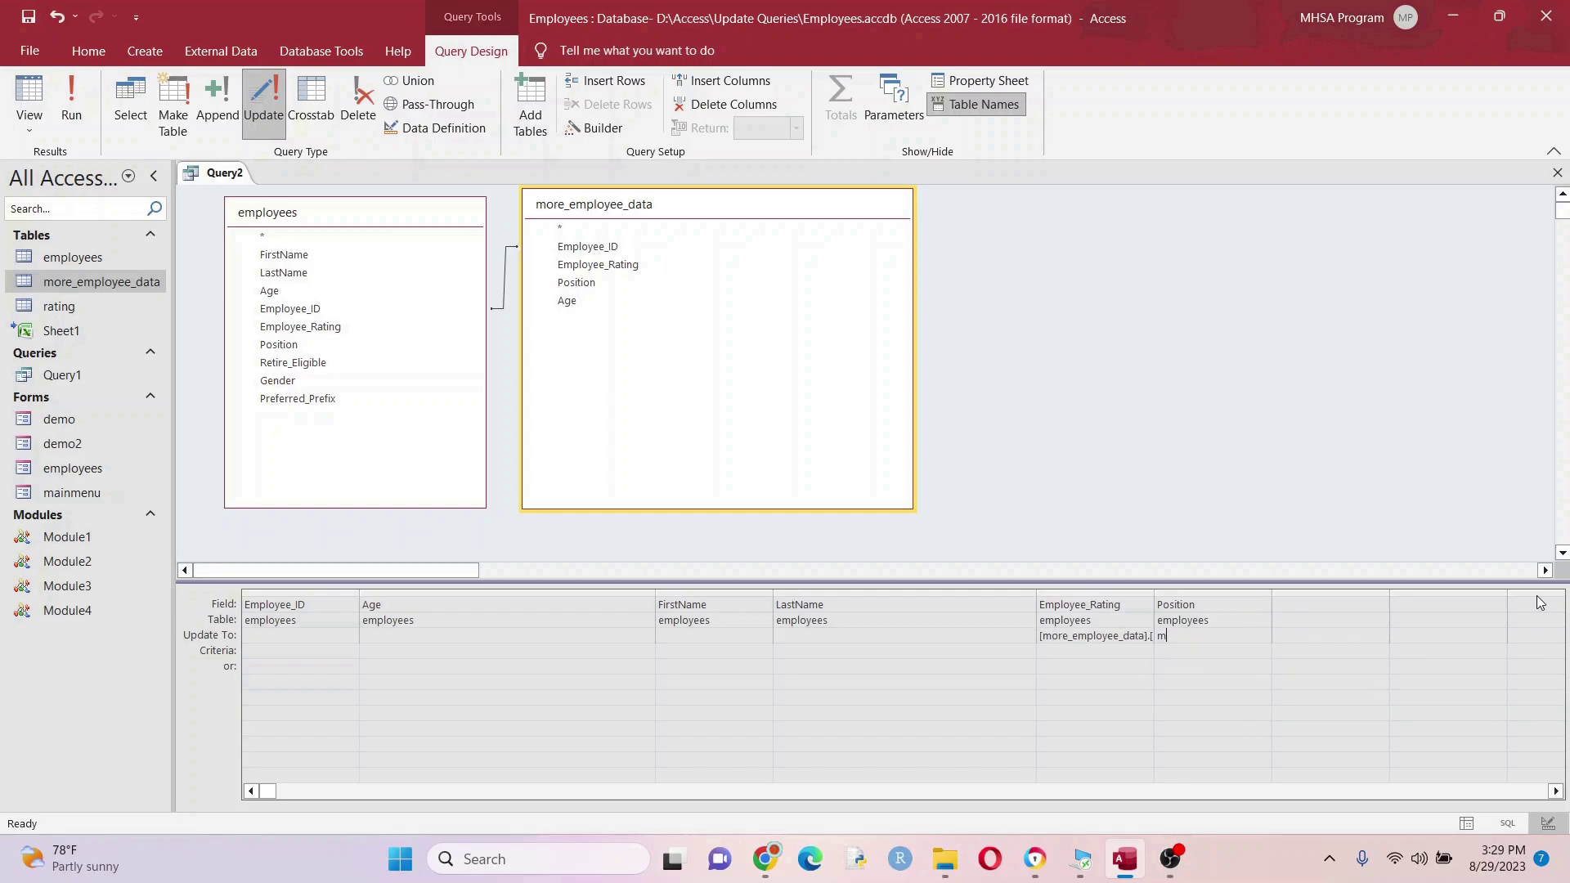
click(1254, 662)
text(.)
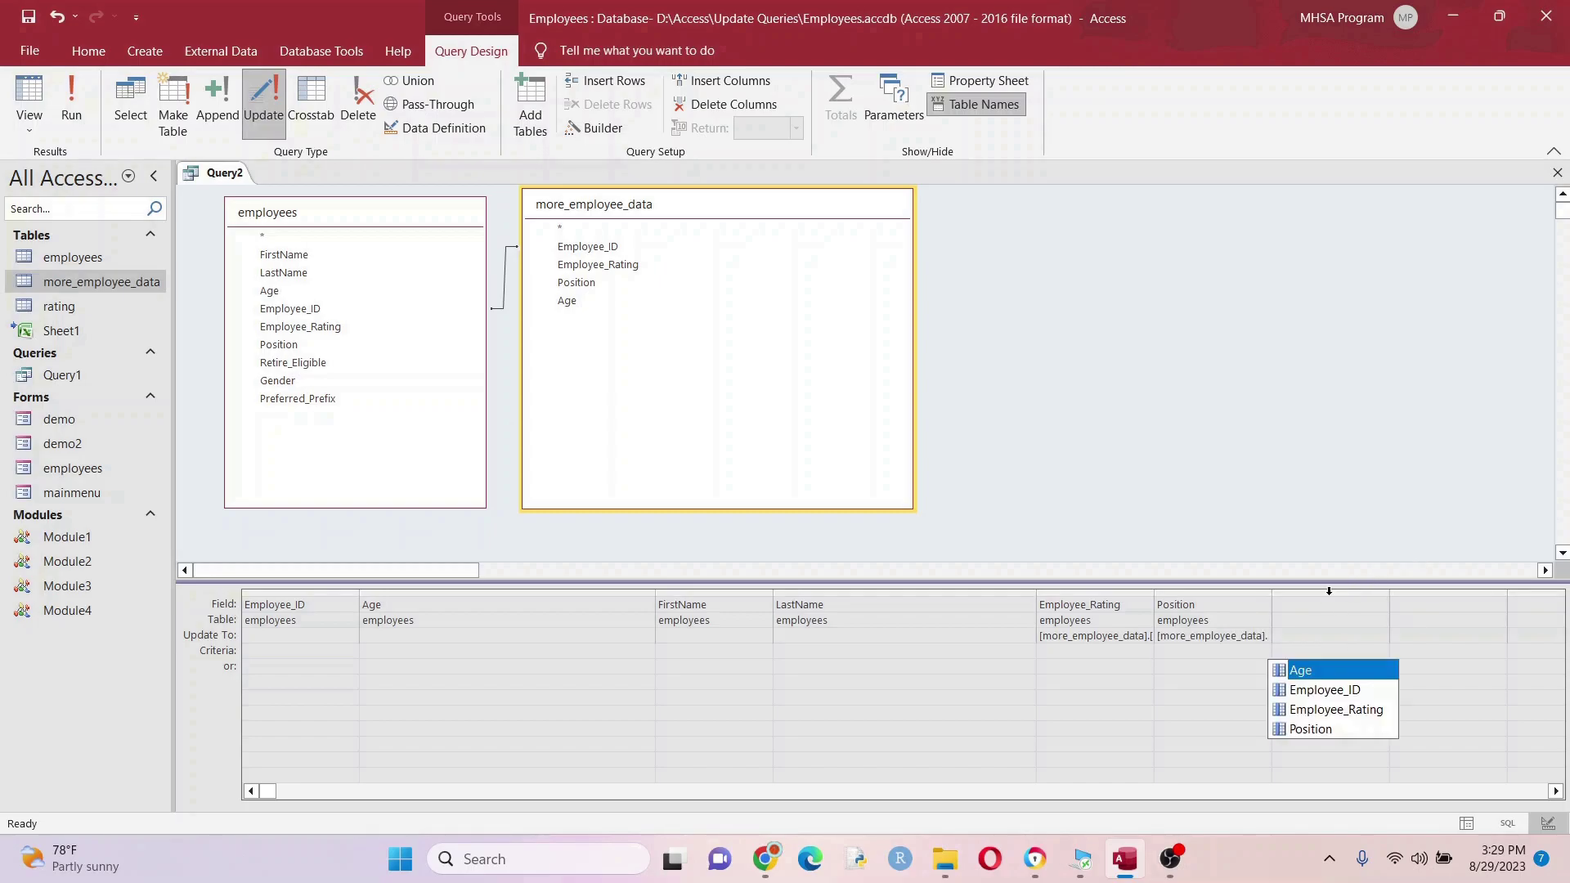
text(posi)
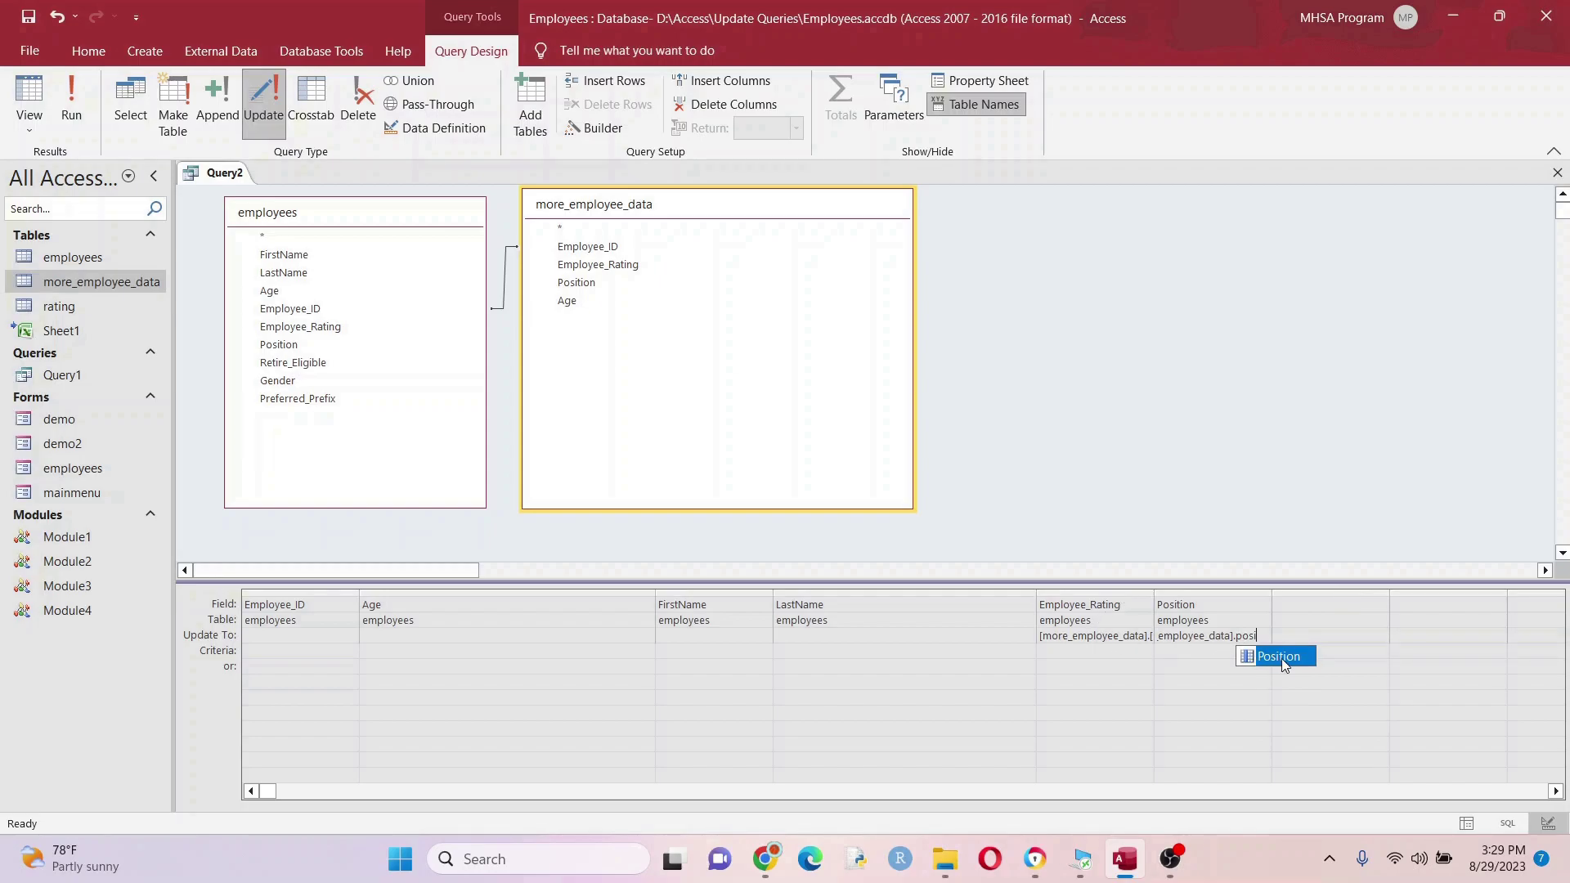
click(1280, 656)
click(989, 637)
drag(1272, 589, 1413, 609)
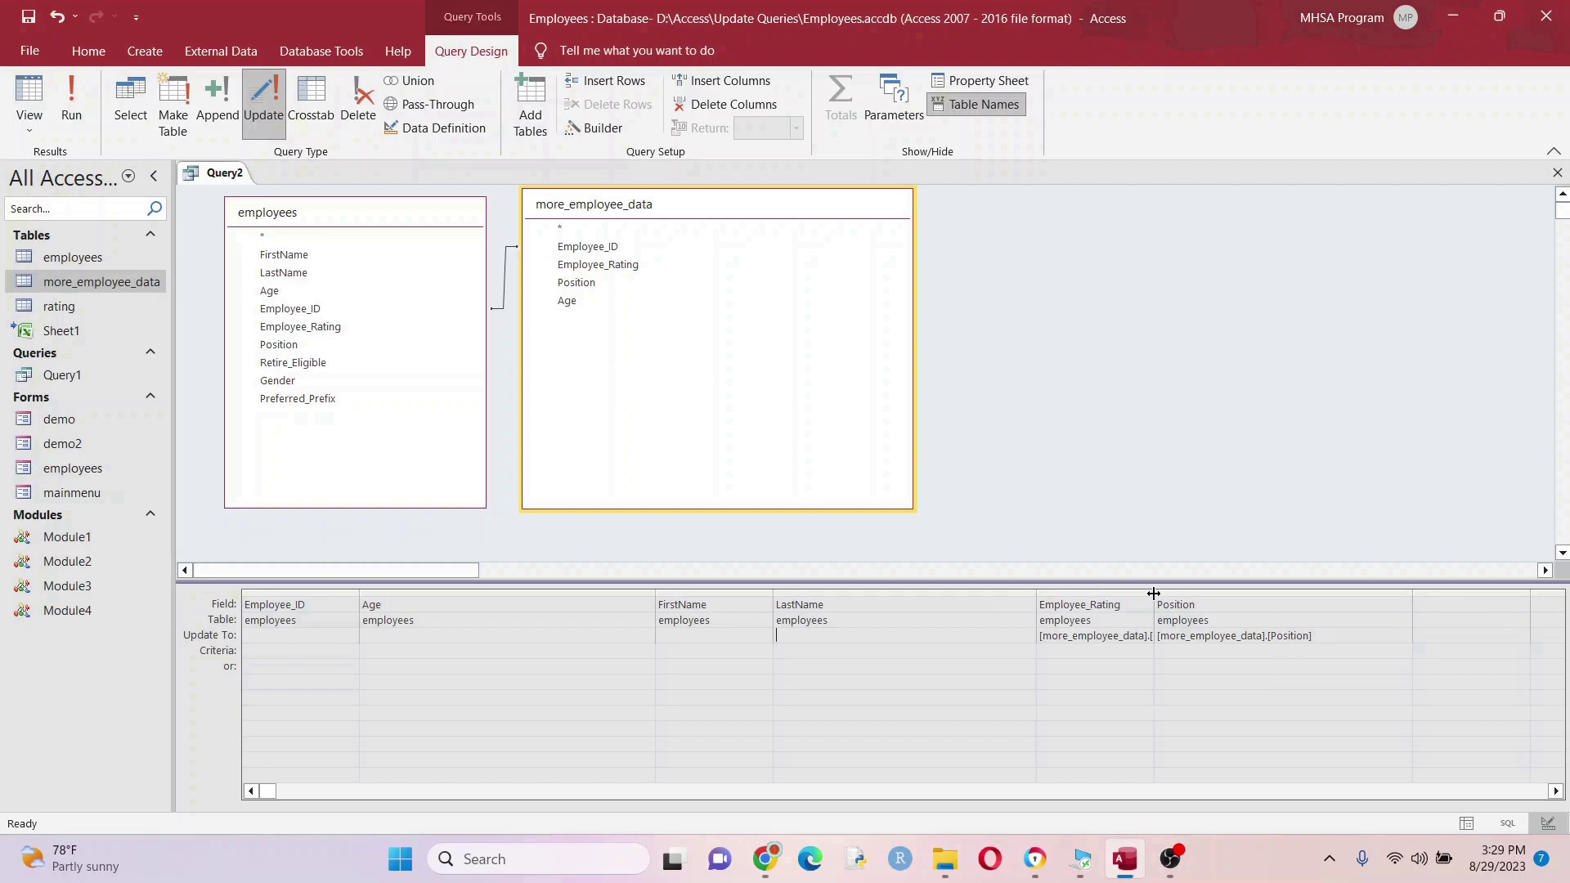
drag(1154, 592, 1283, 613)
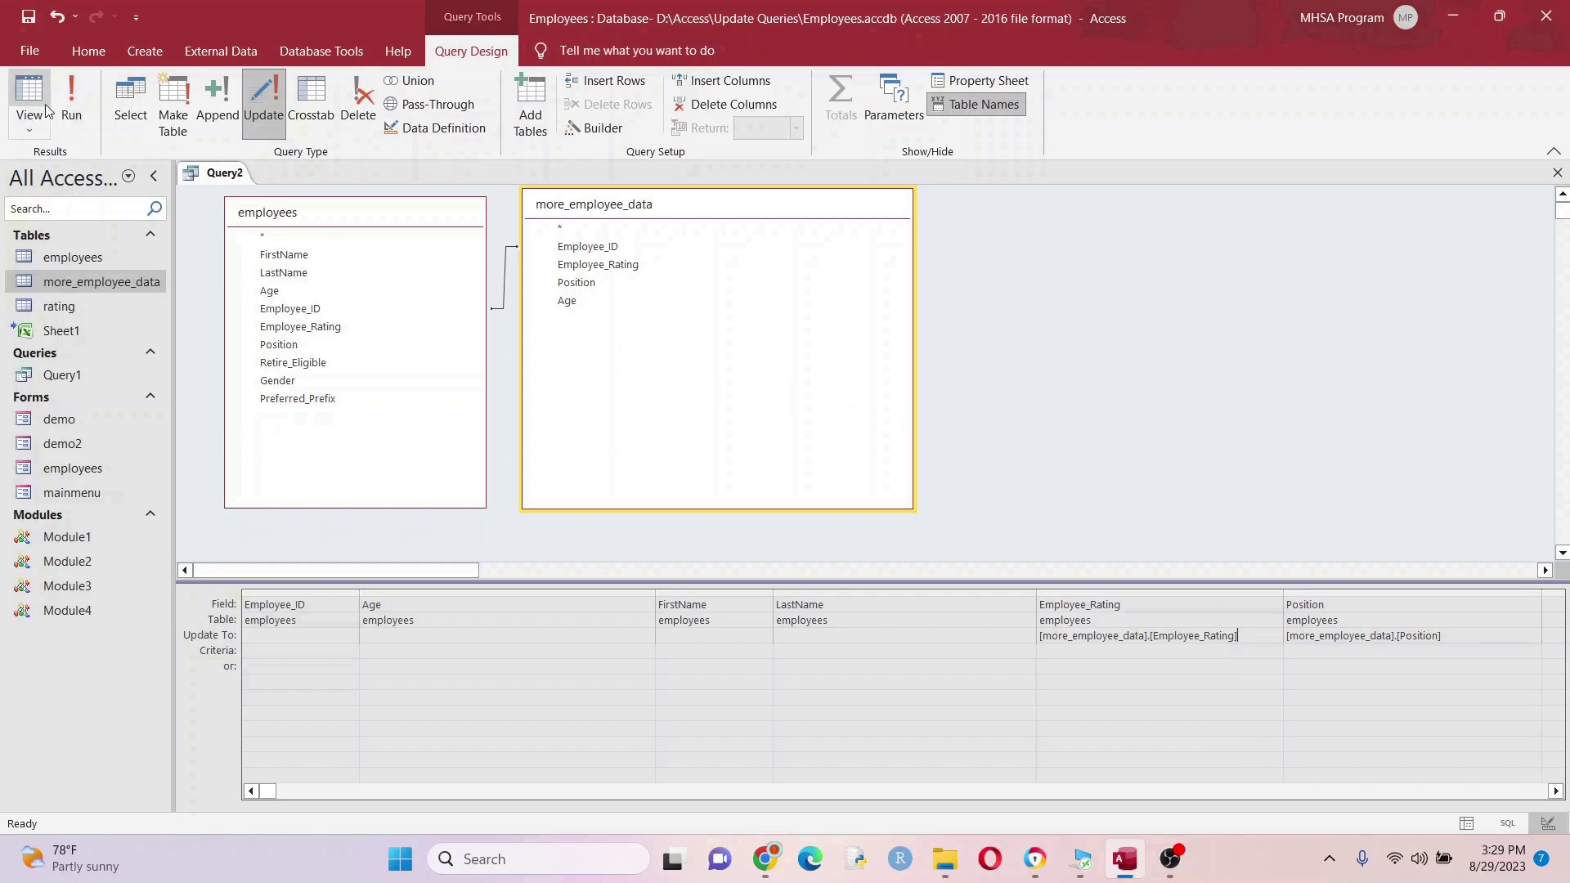
- Run the update on all 50 rows, then view the filled Employee_Rating and Position values
click(73, 122)
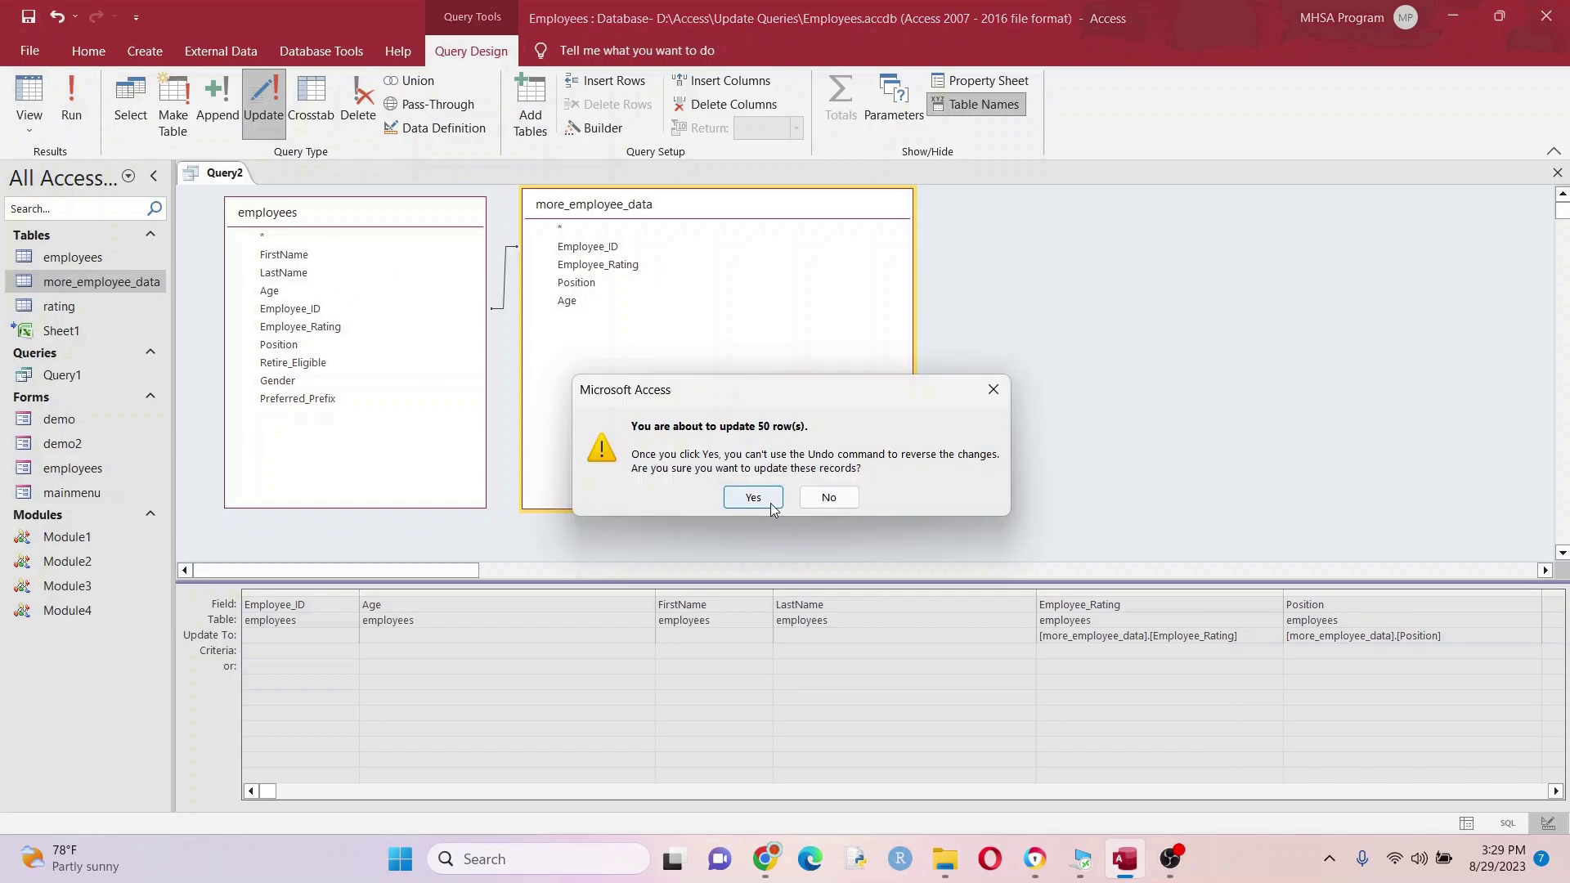
click(731, 495)
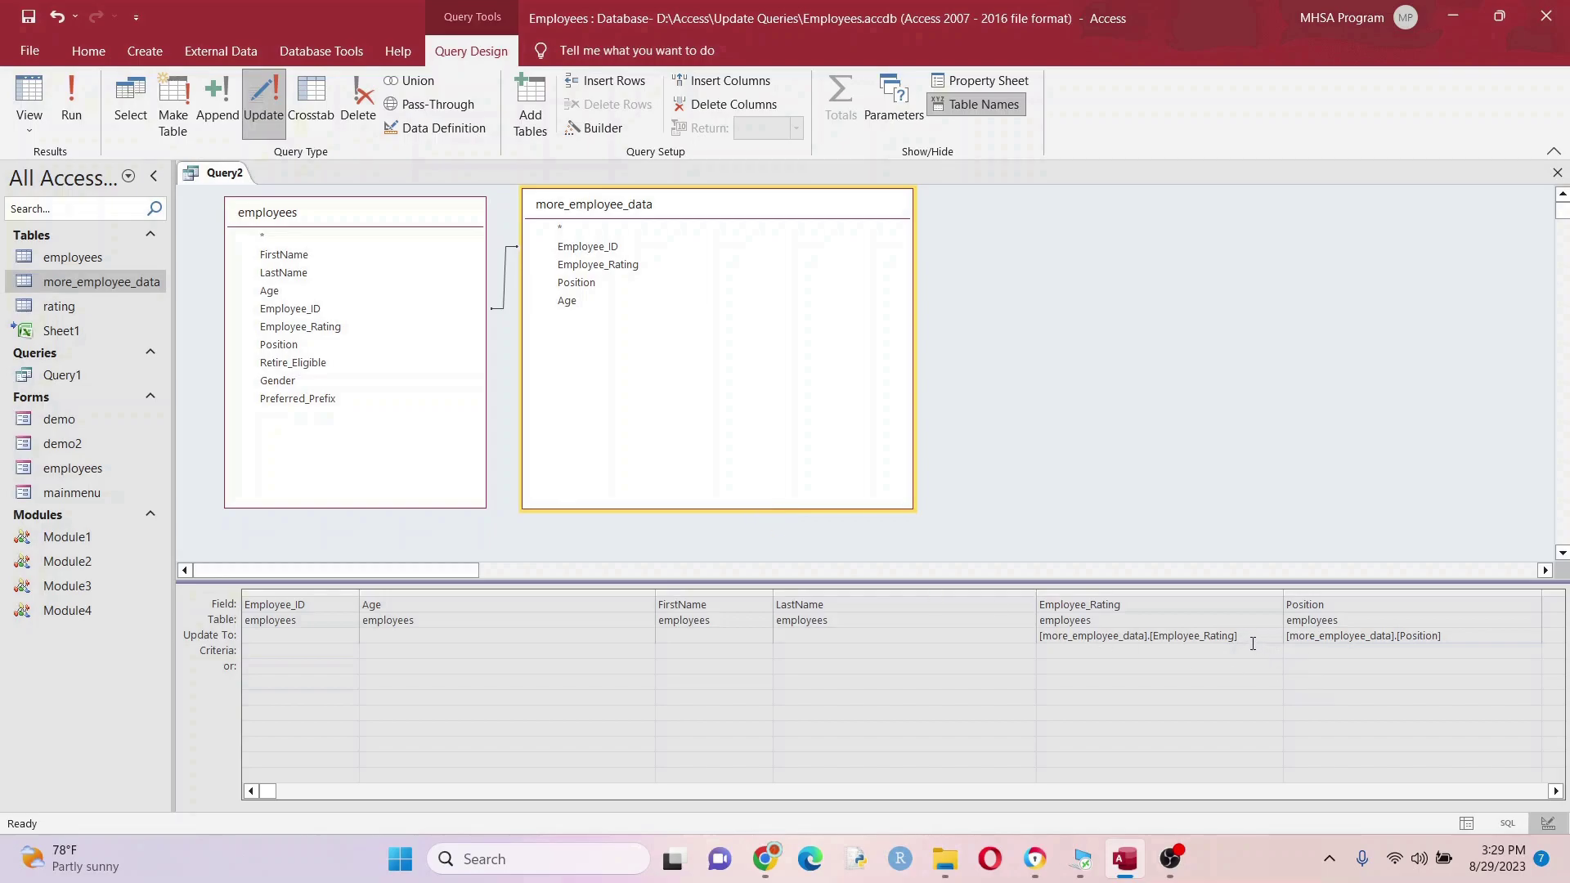
click(136, 119)
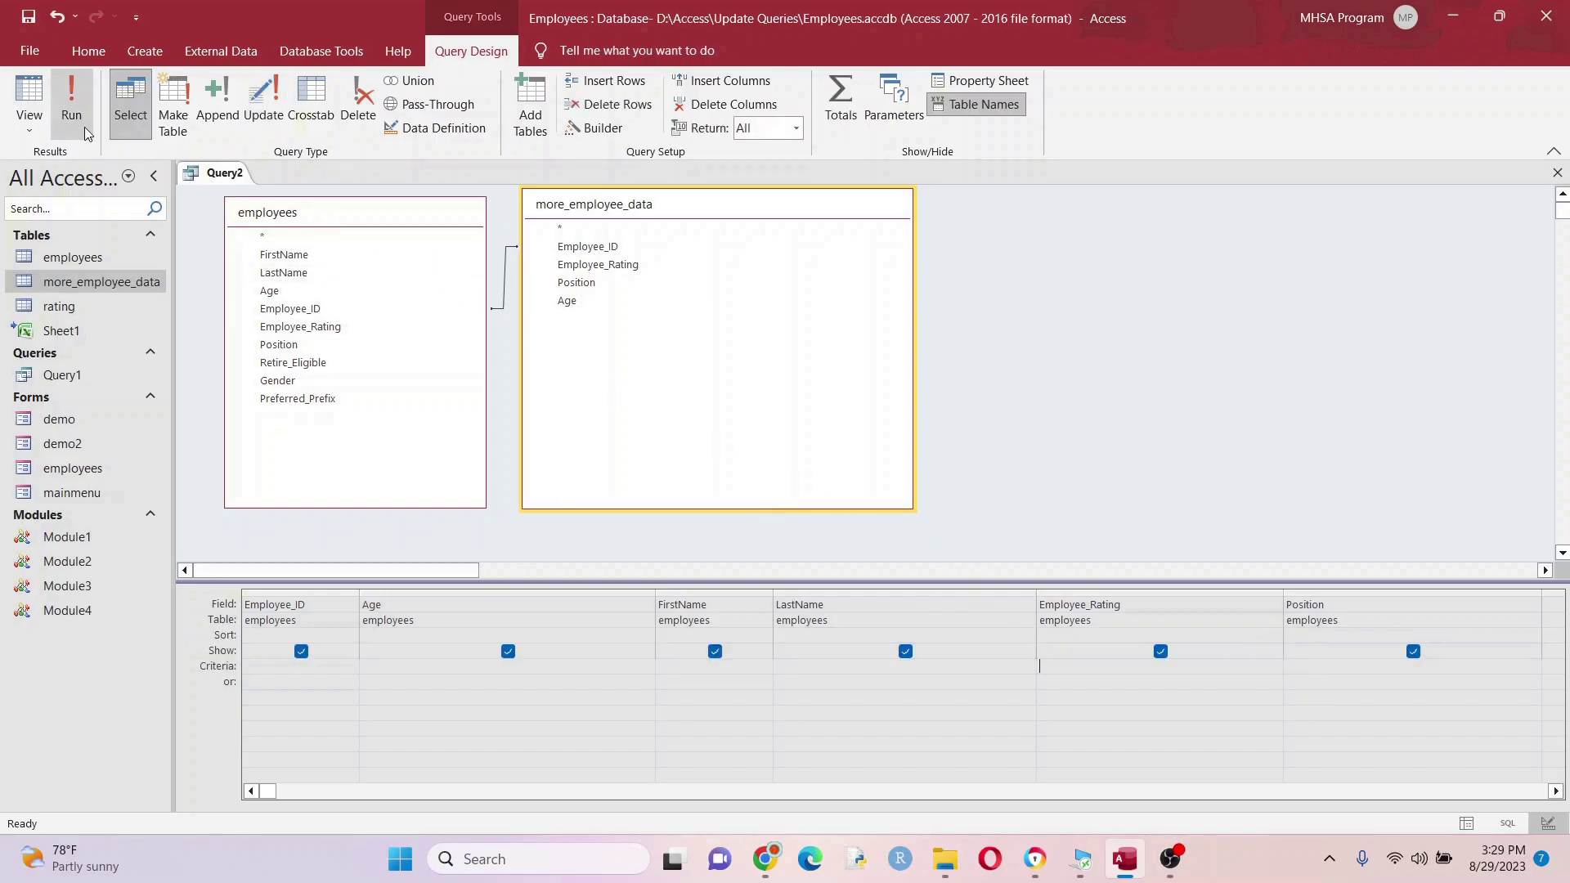
click(72, 121)
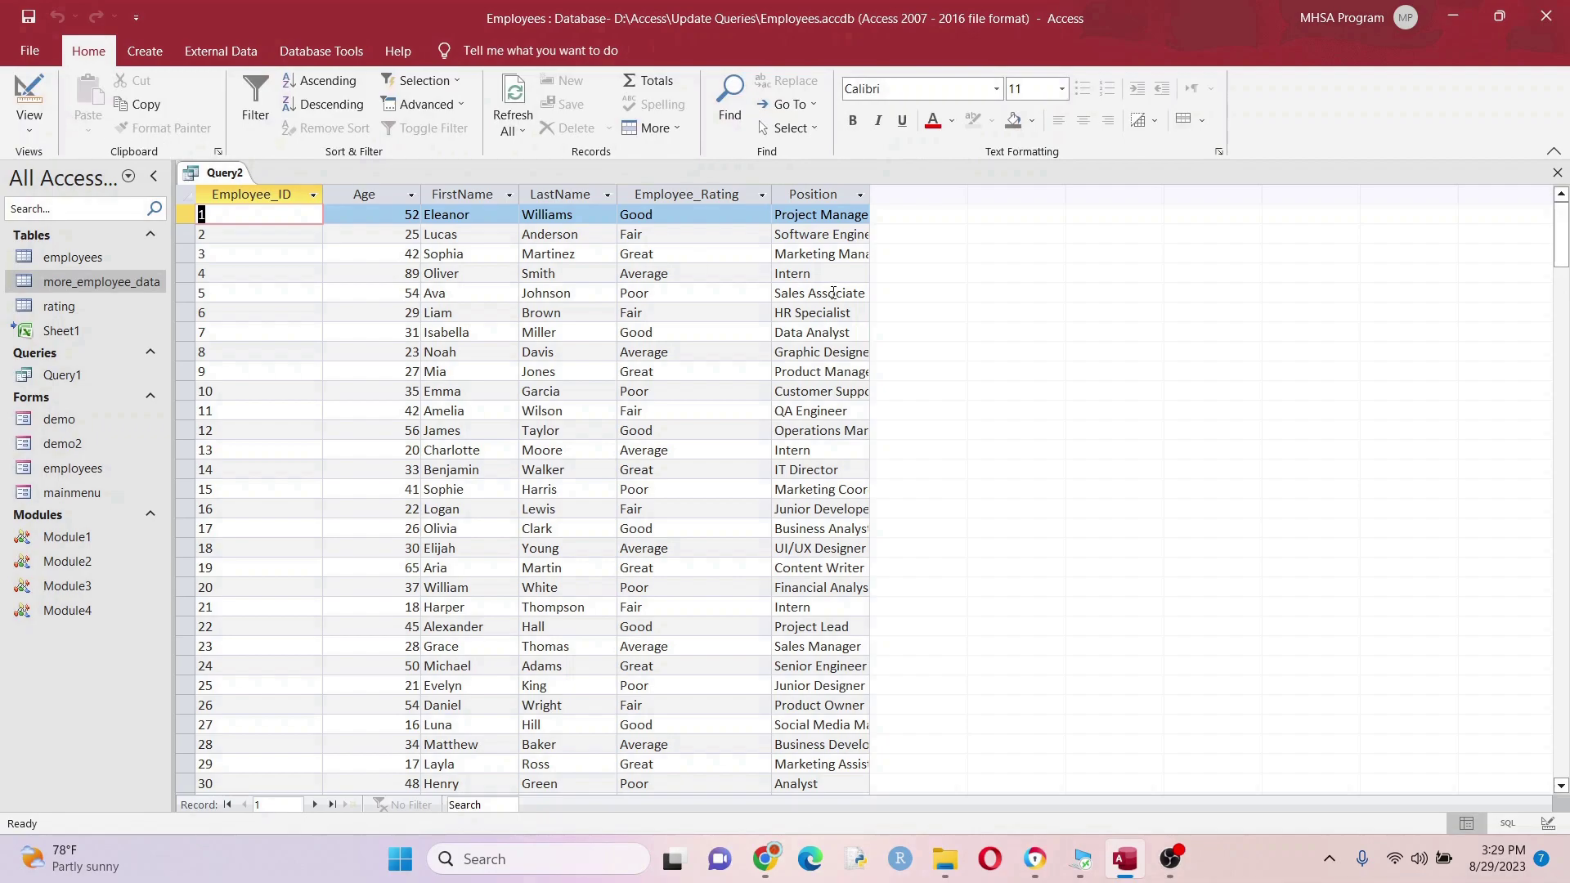
double_click(867, 195)
scroll(904, 402, down, 9)
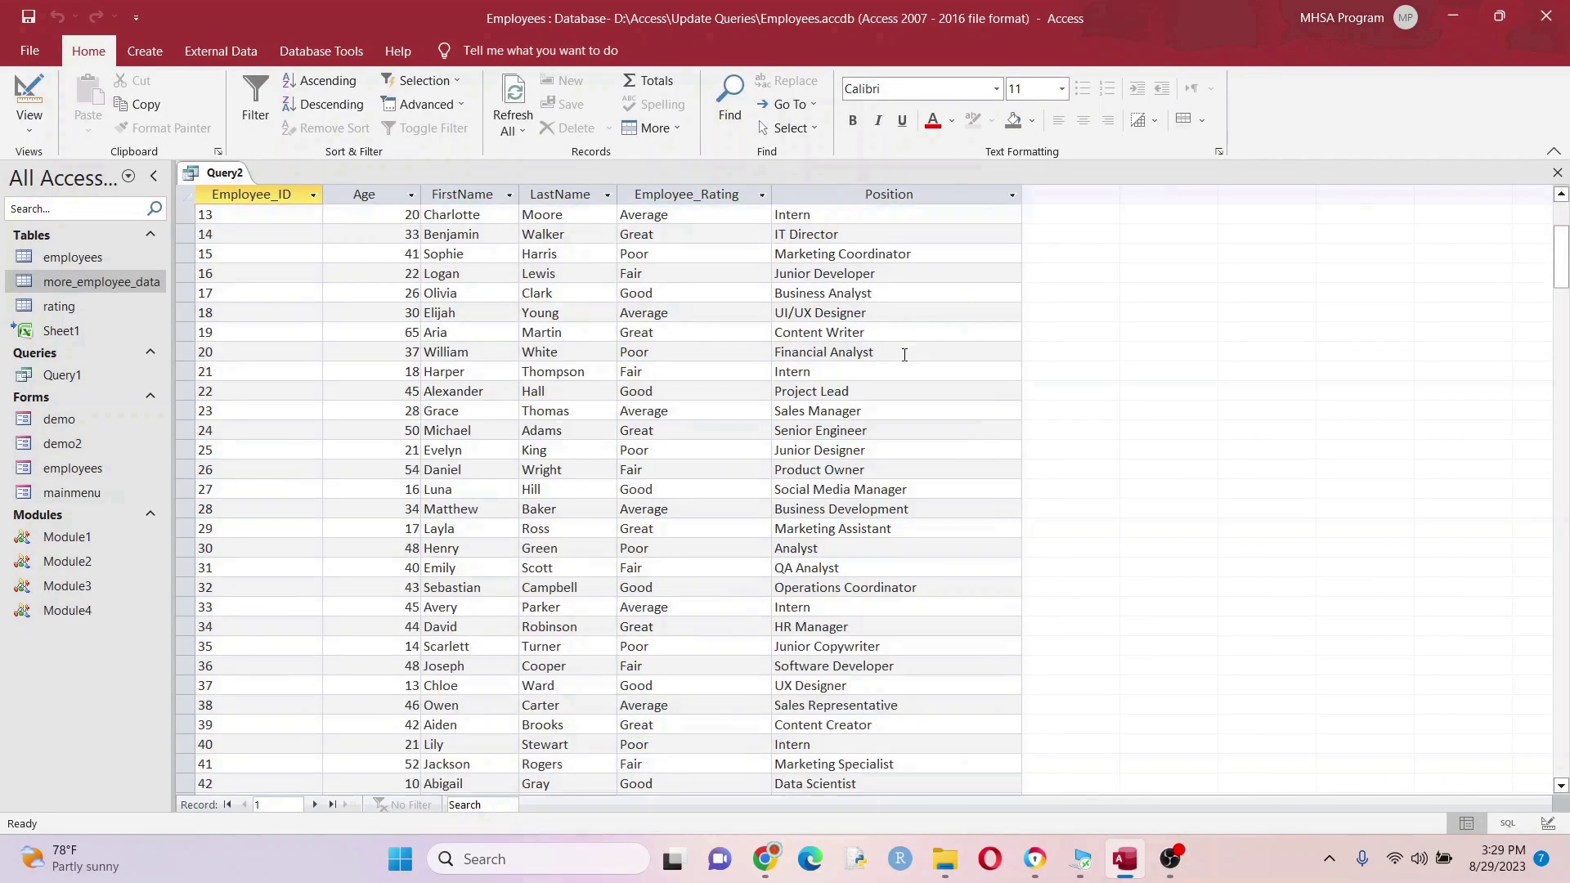
scroll(904, 403, up, 9)
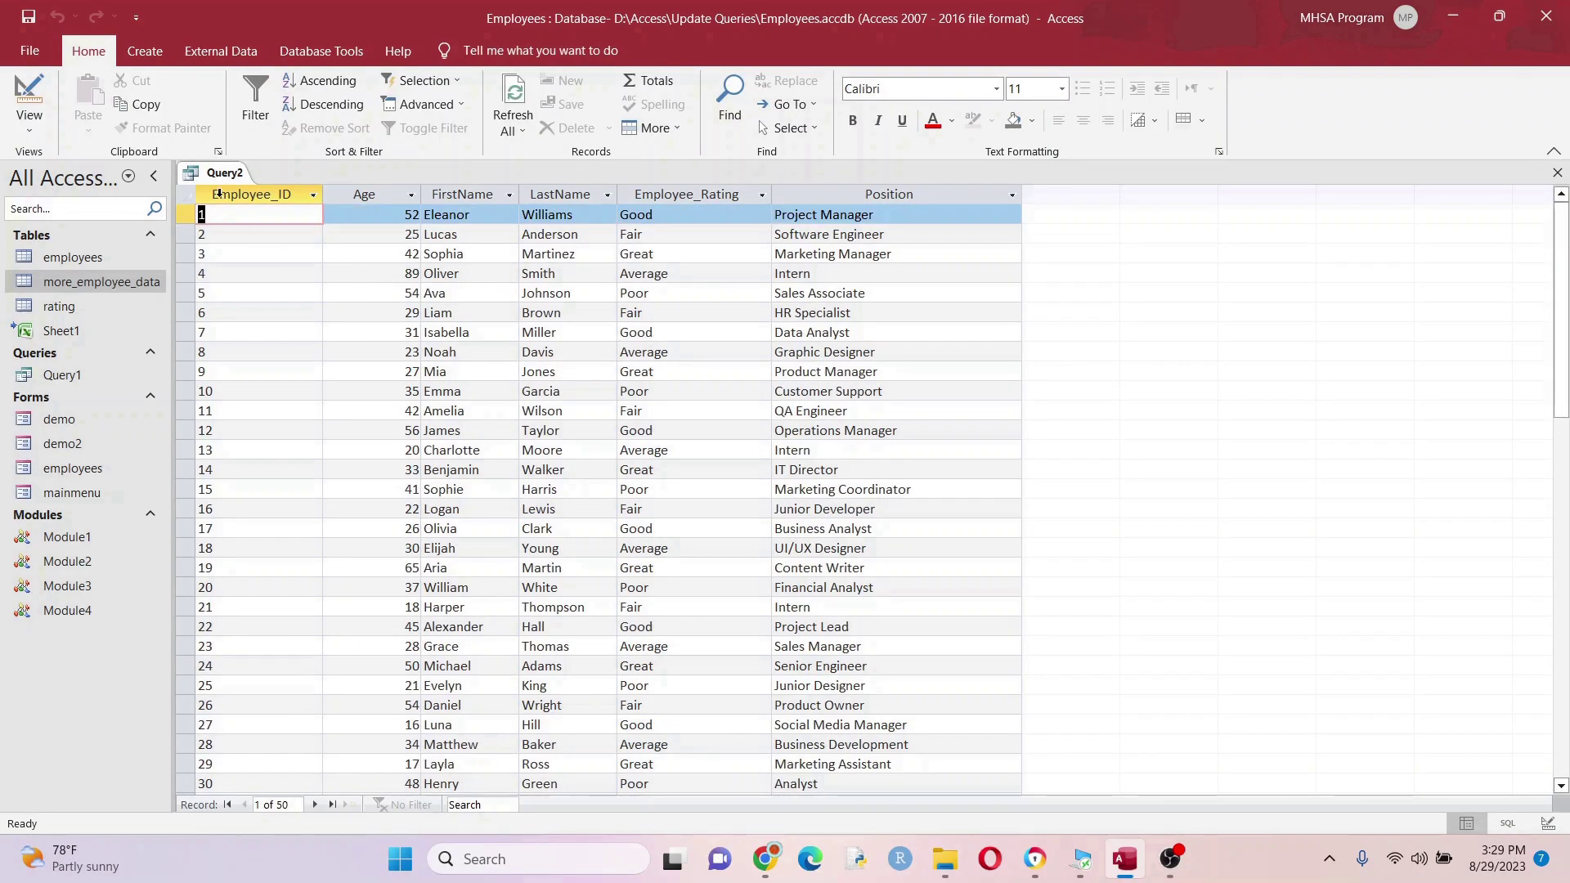
- Return Query2 to Design View and make it an update query again
right_click(218, 175)
click(263, 267)
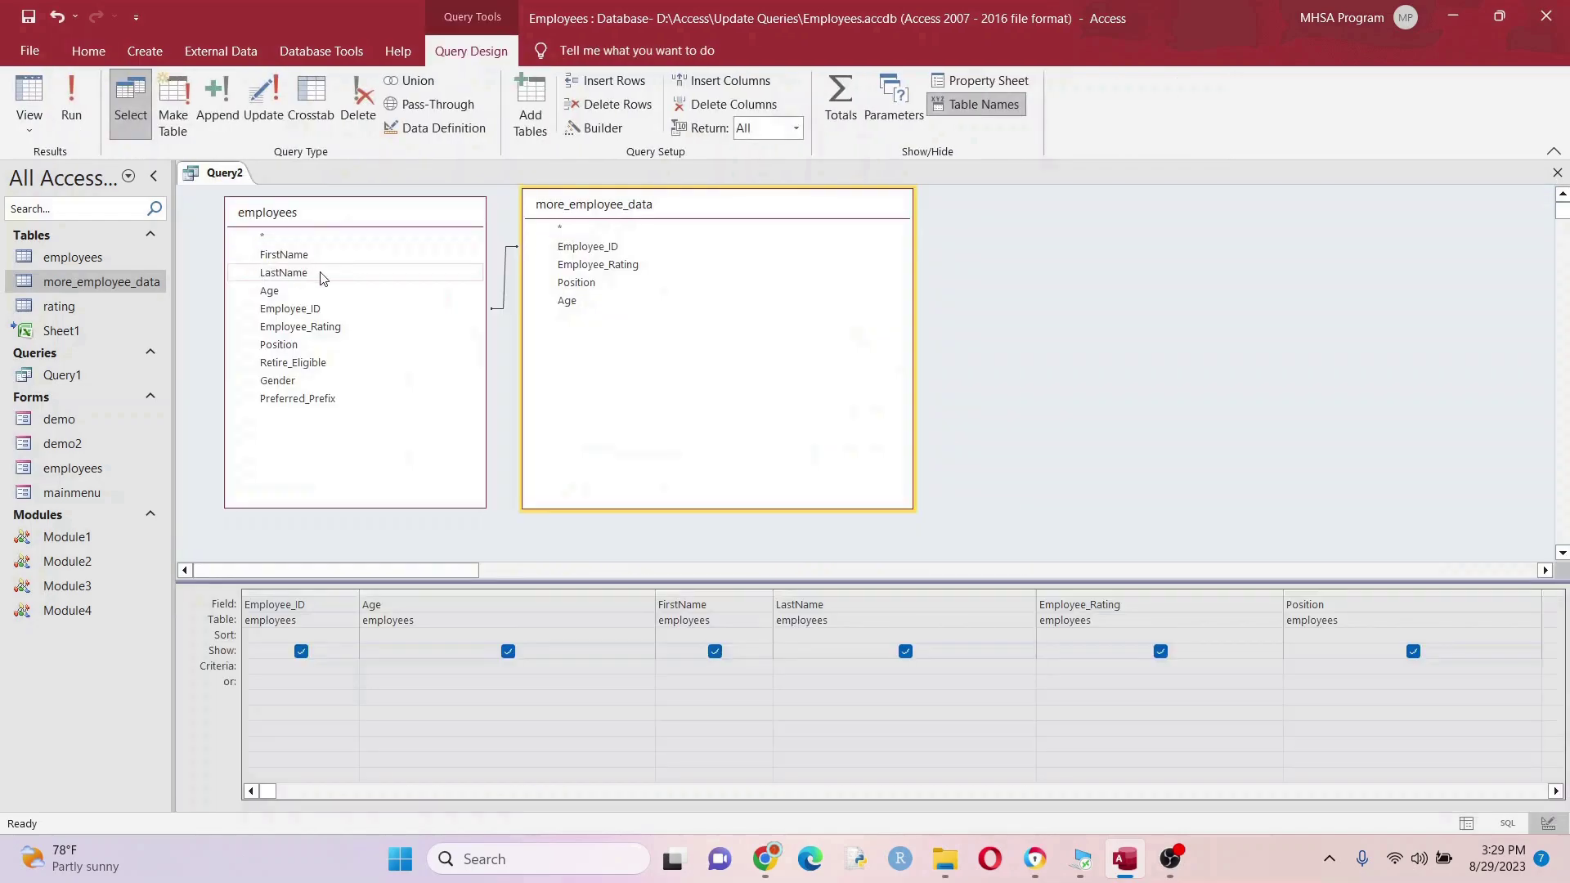
click(265, 133)
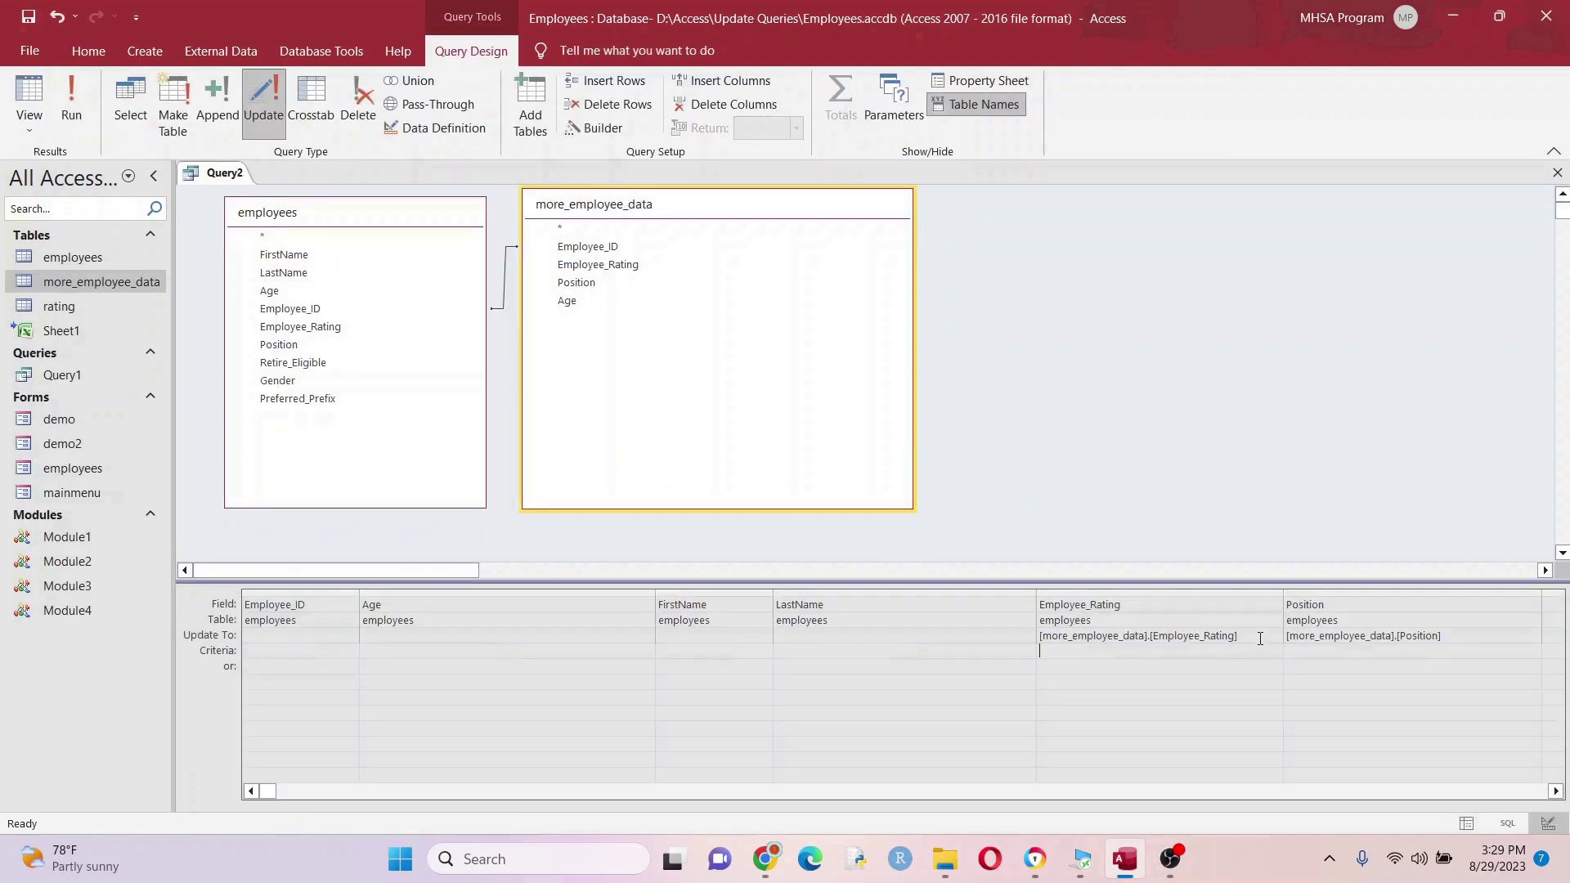
- Delete the Employee_Rating and Position update expressions from the query grid
drag(1260, 638, 1039, 636)
key(Delete)
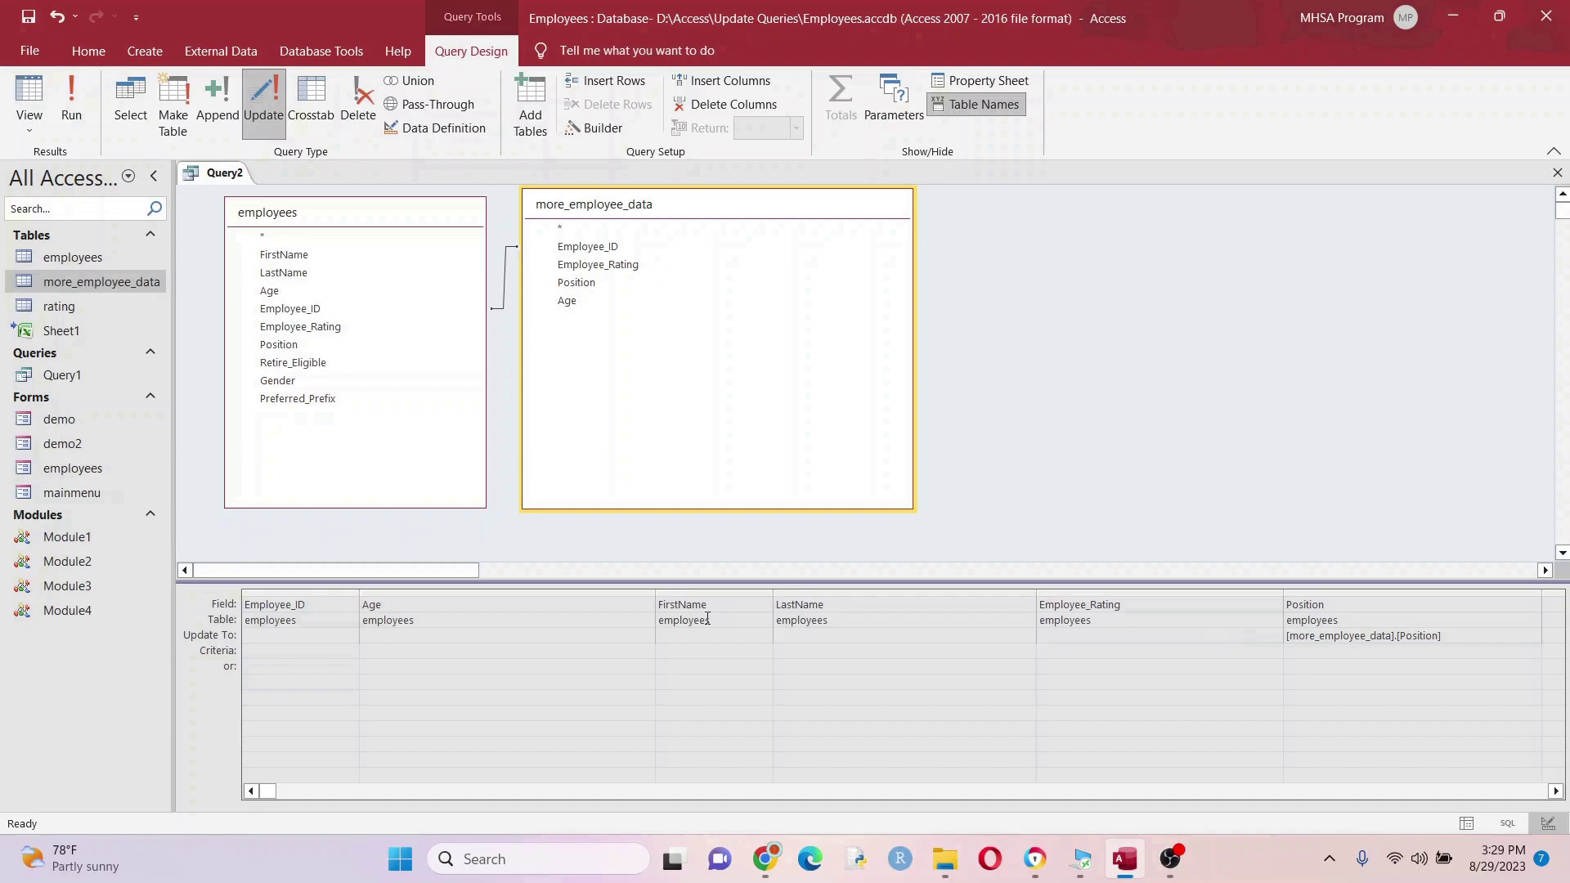
drag(1452, 639, 1285, 637)
key(Delete)
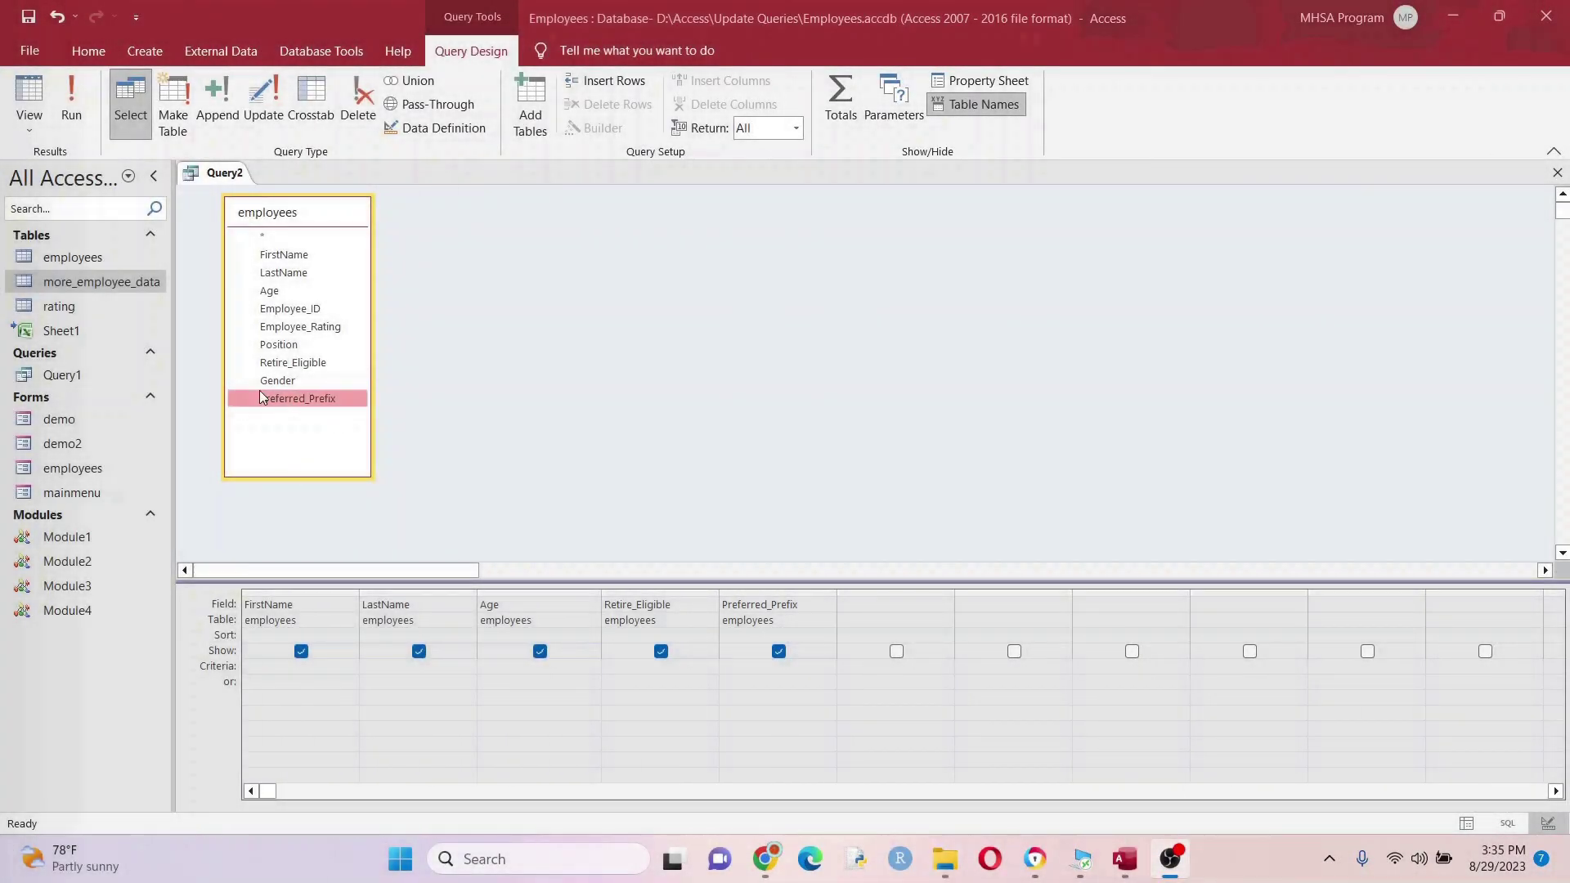
- Open the more_employee_data table's records and then close that table
click(92, 287)
double_click(91, 286)
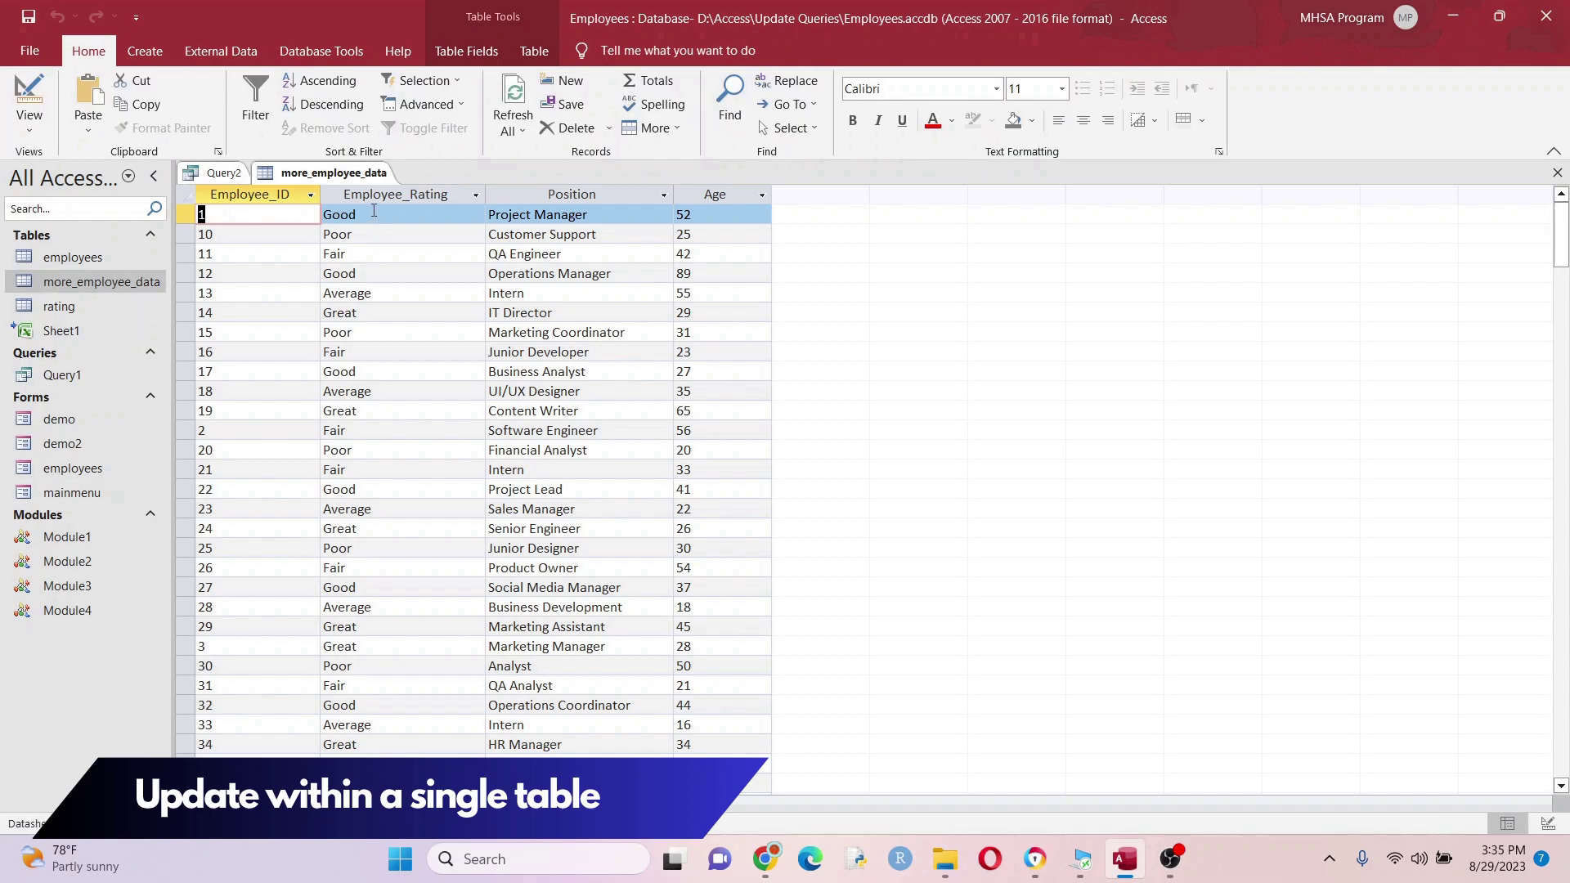
right_click(353, 187)
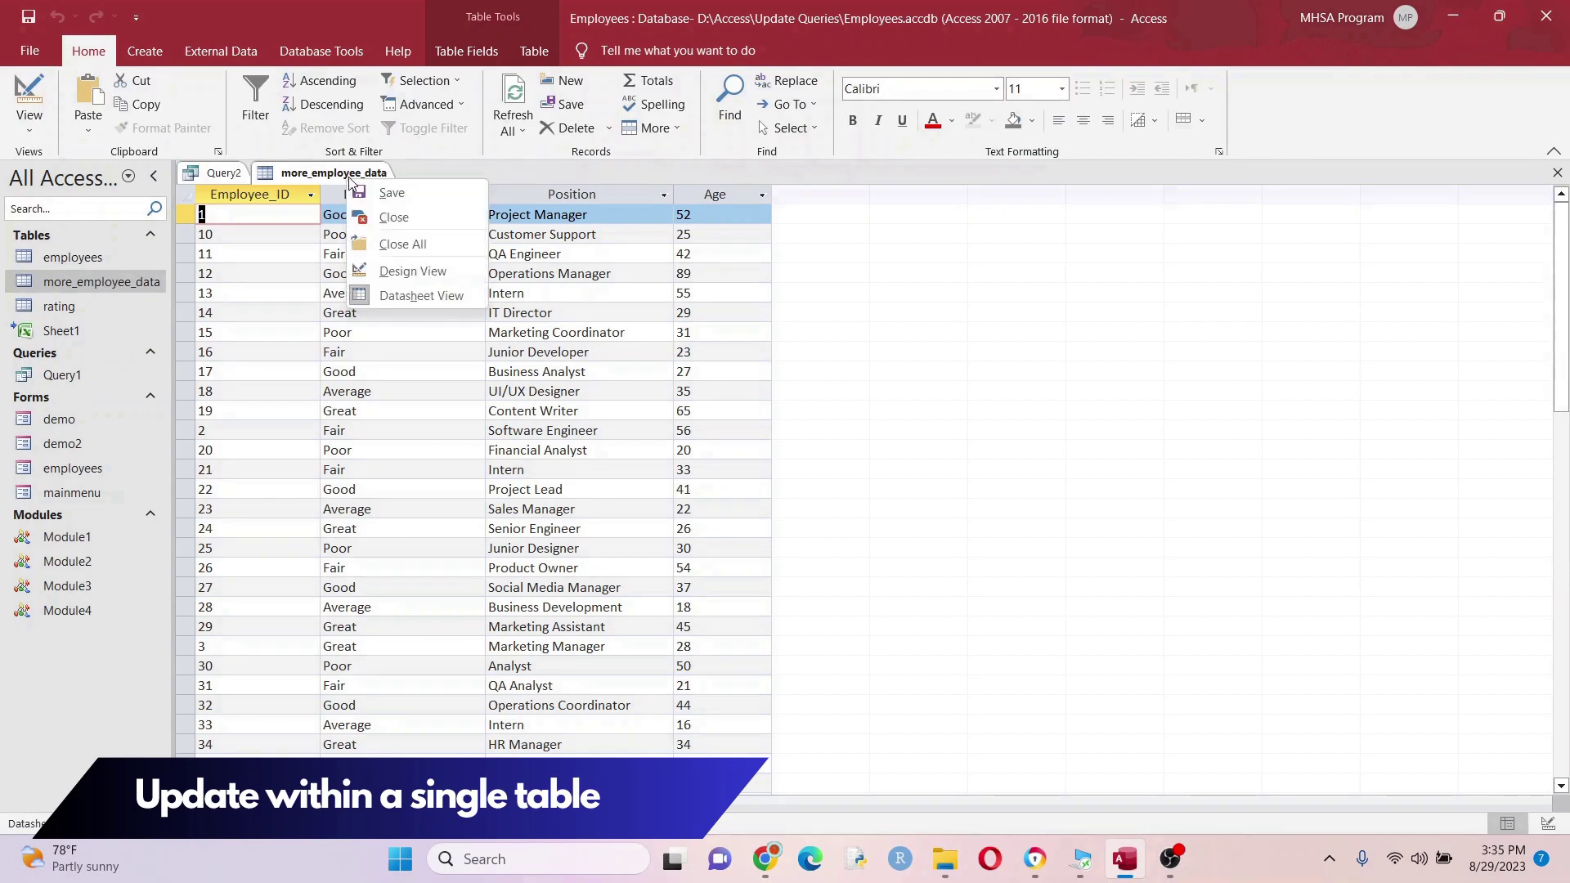
click(386, 219)
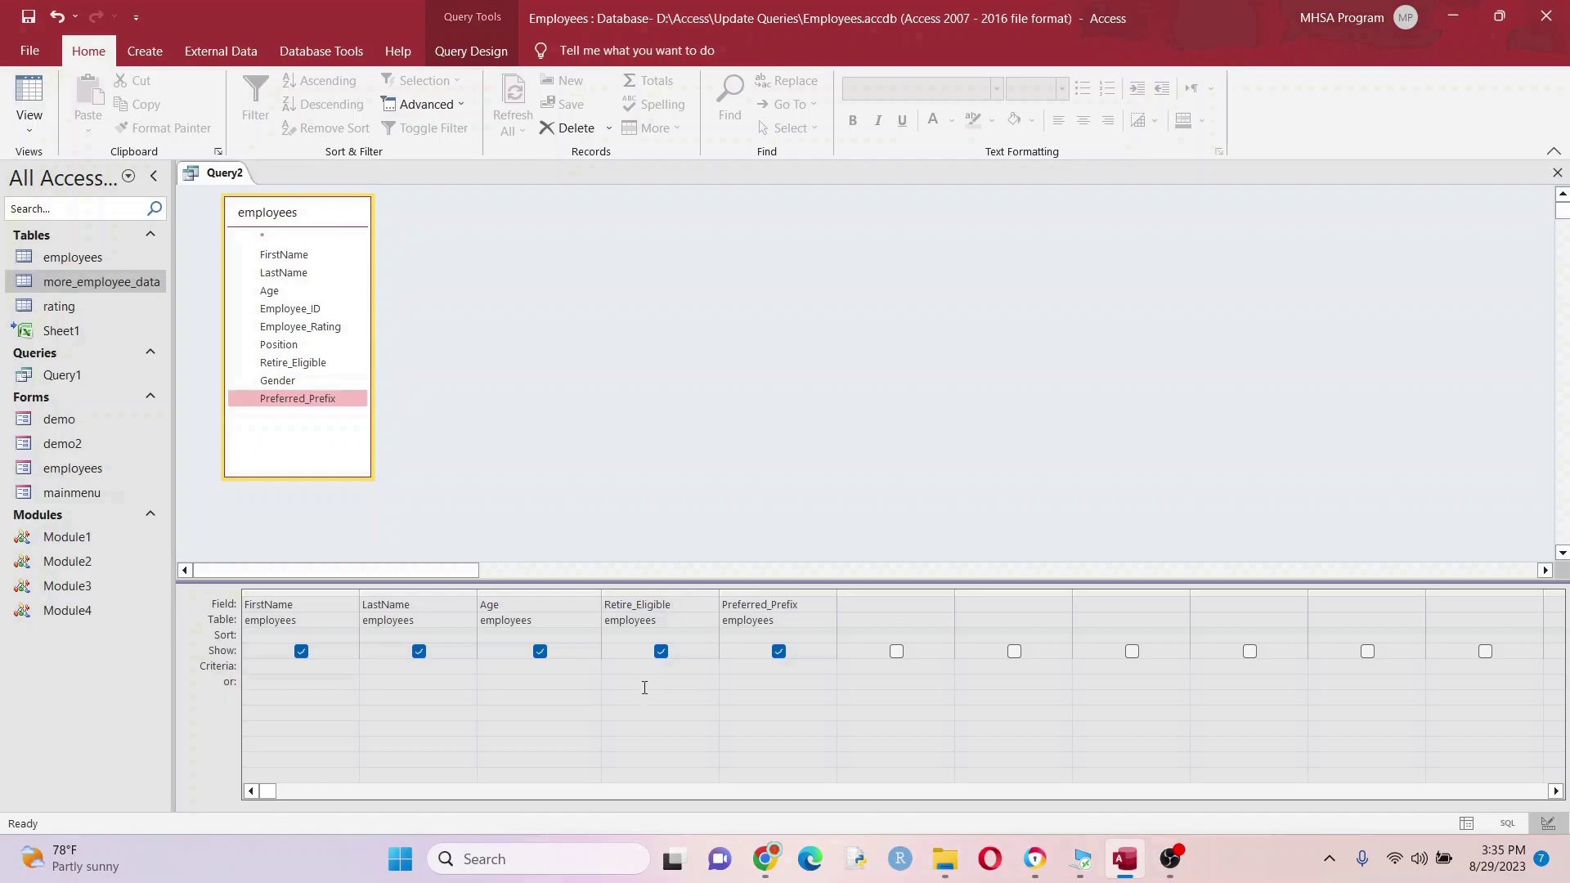
- Preview Query2's records in Datasheet View, then return to Design View
click(39, 97)
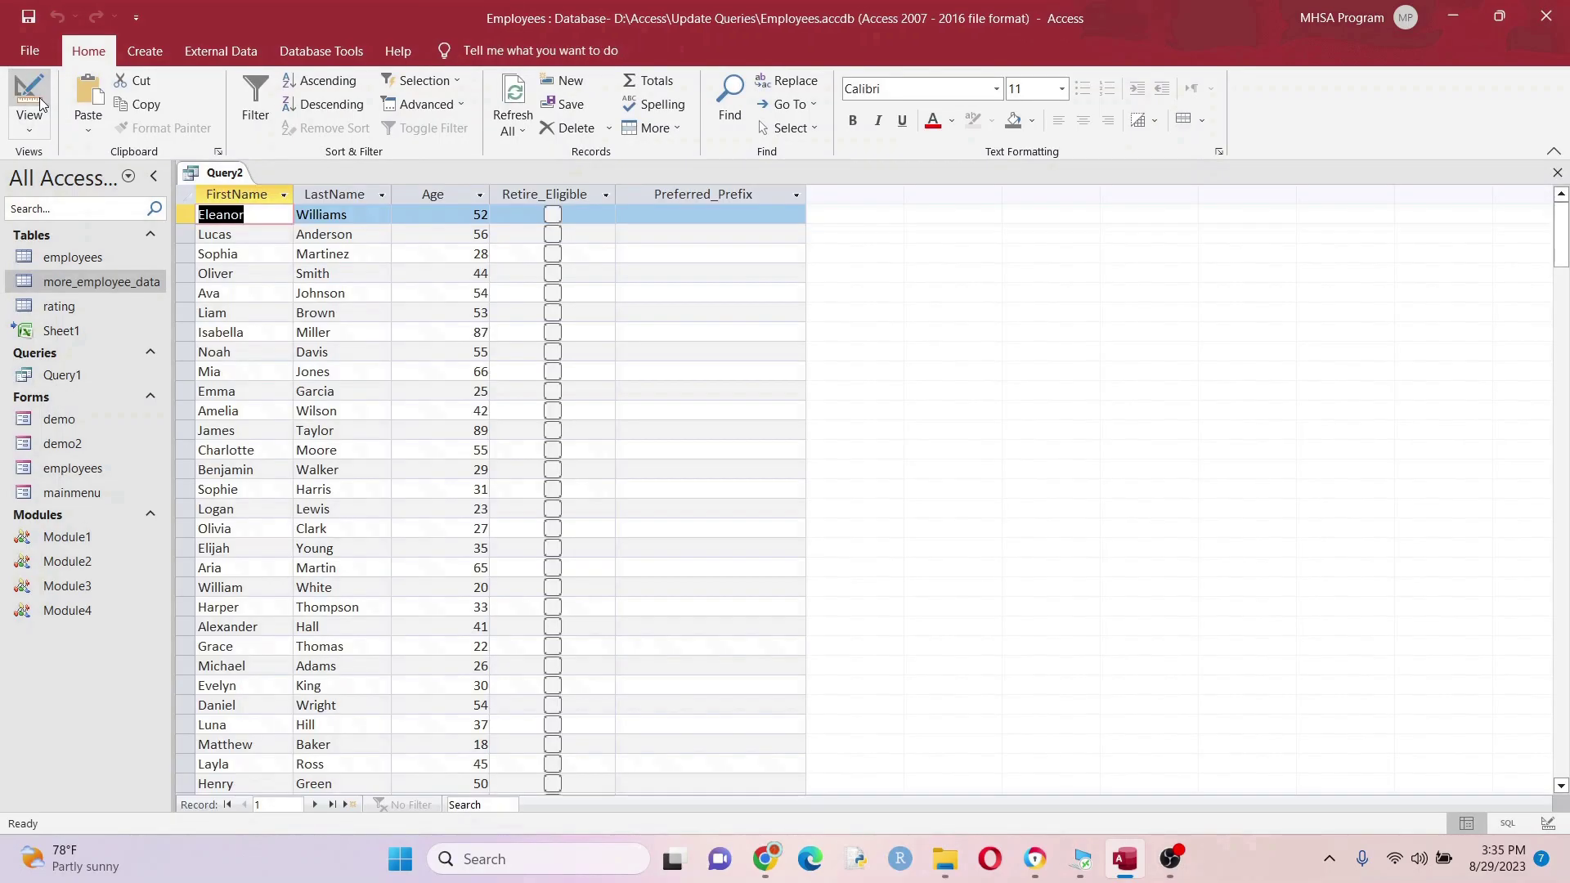
scroll(584, 608, down, 4)
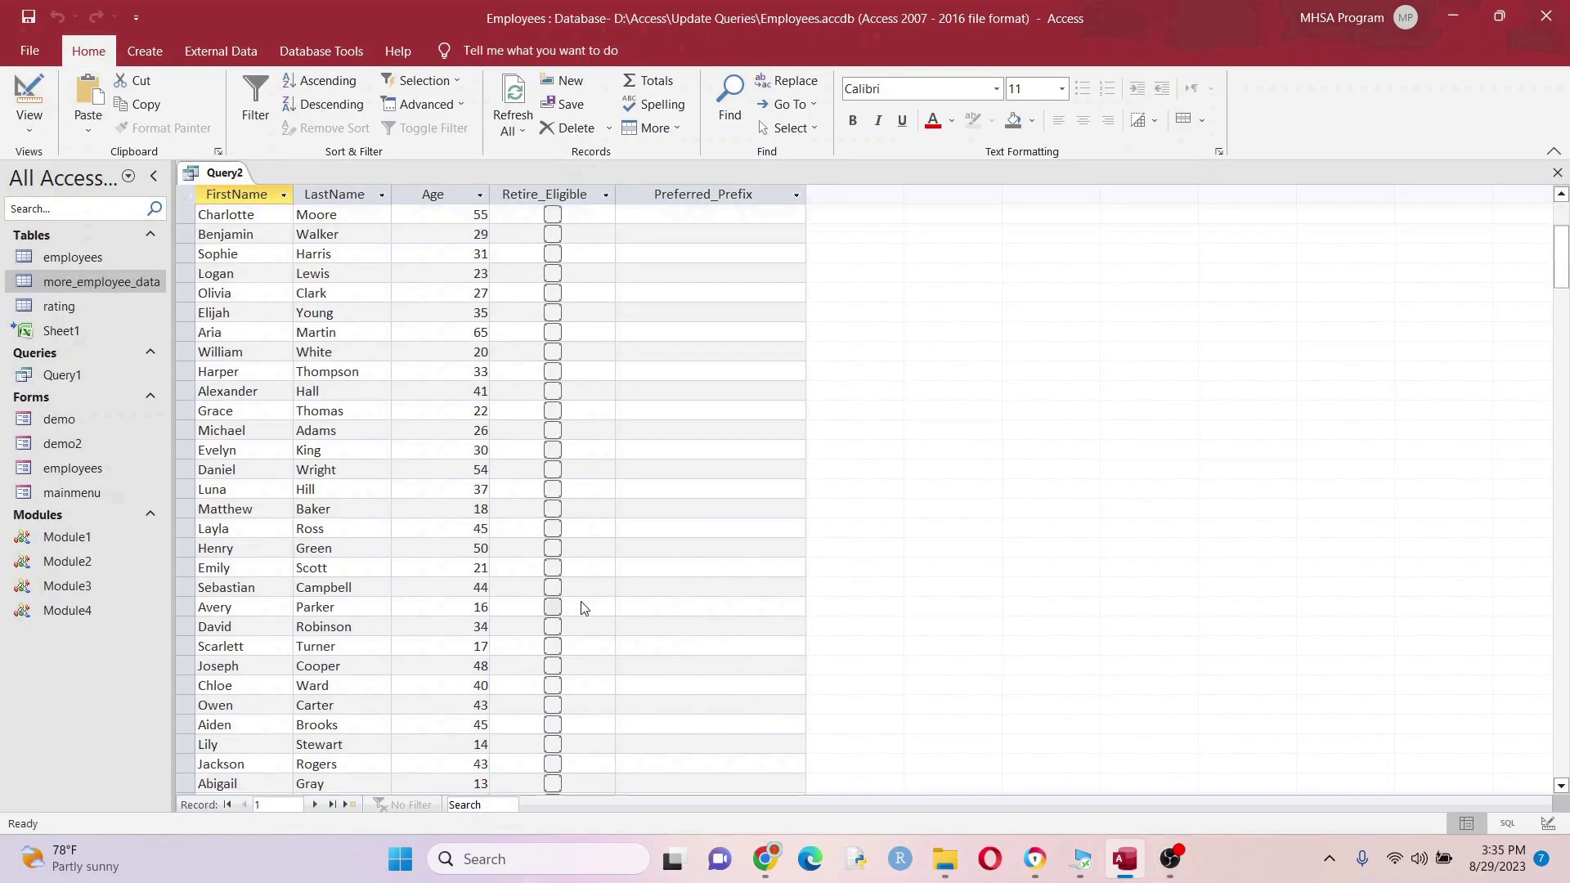
scroll(584, 608, down, 4)
scroll(577, 615, up, 8)
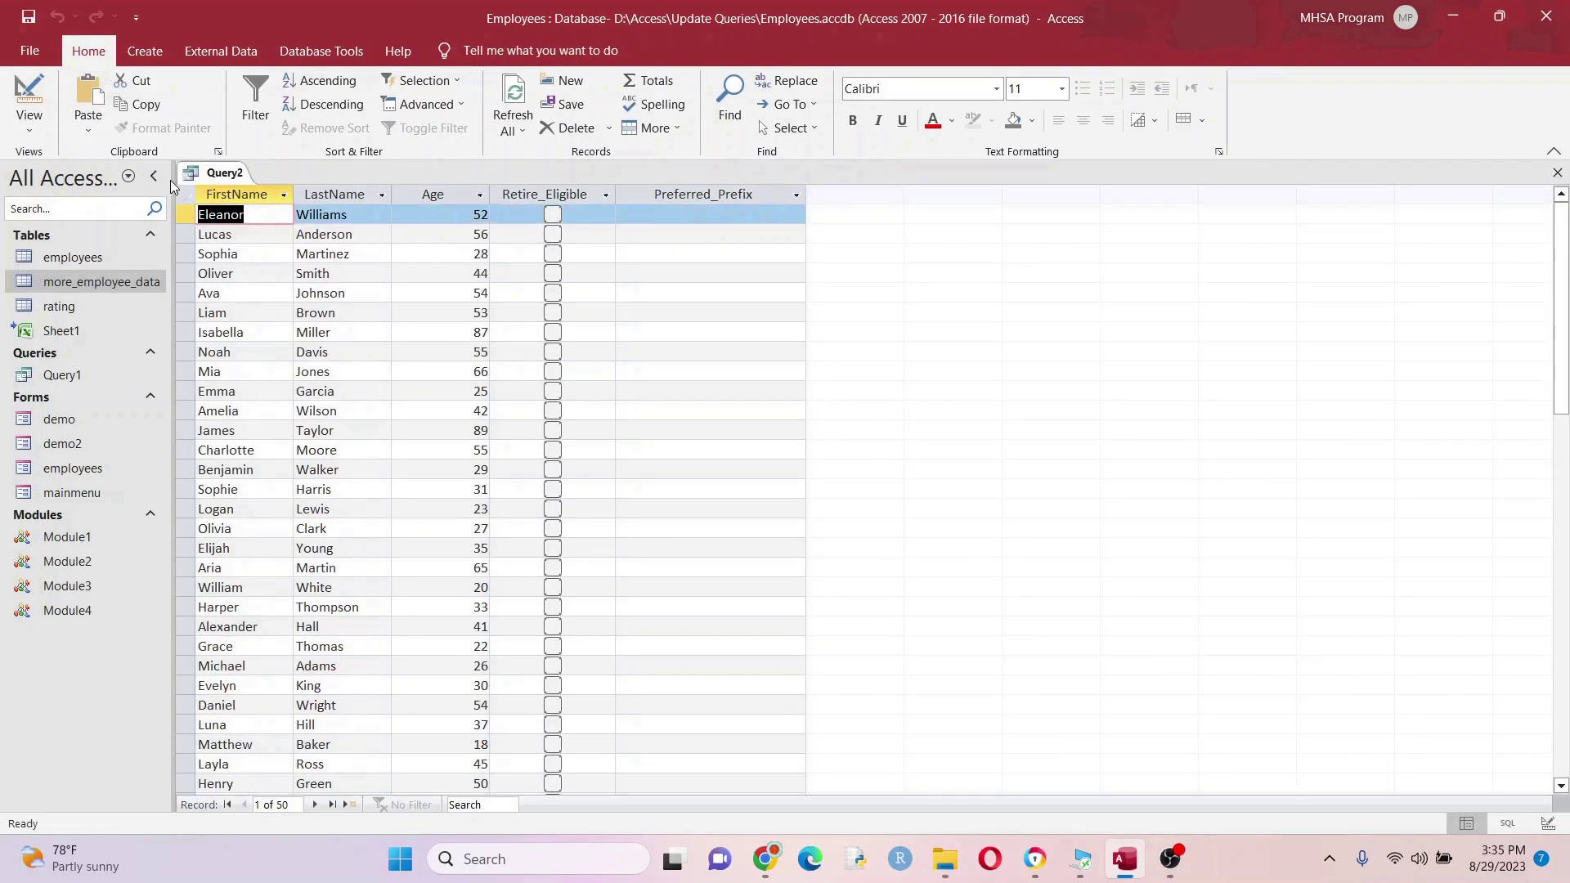
right_click(211, 173)
click(266, 251)
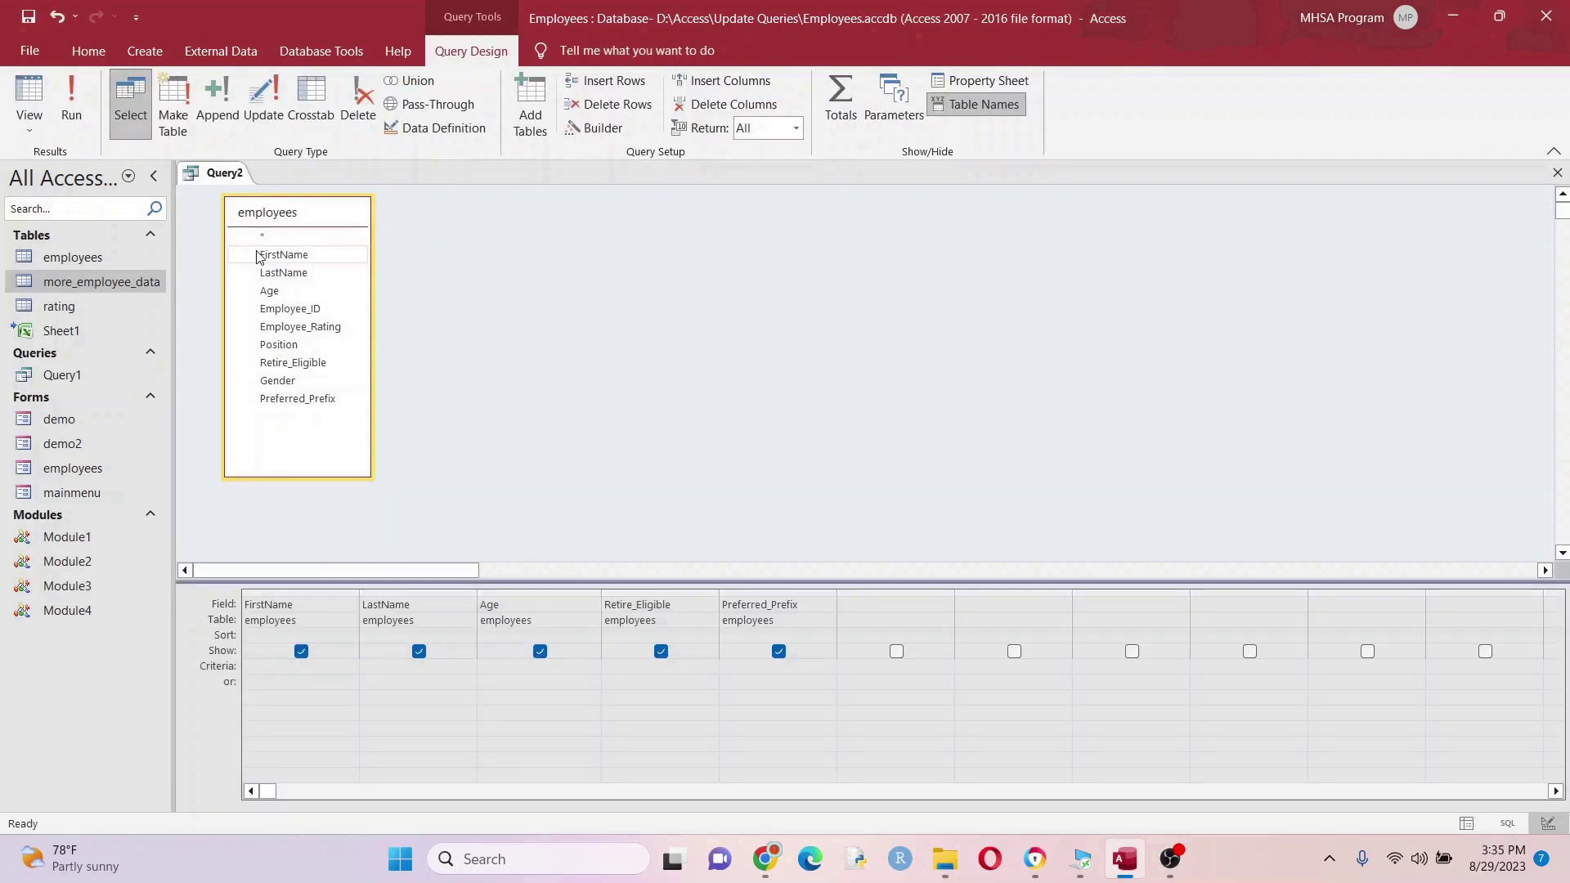
- Add the Age criterion >65, run it to see the three matching employees, and return to design
click(486, 677)
text(>65)
click(71, 98)
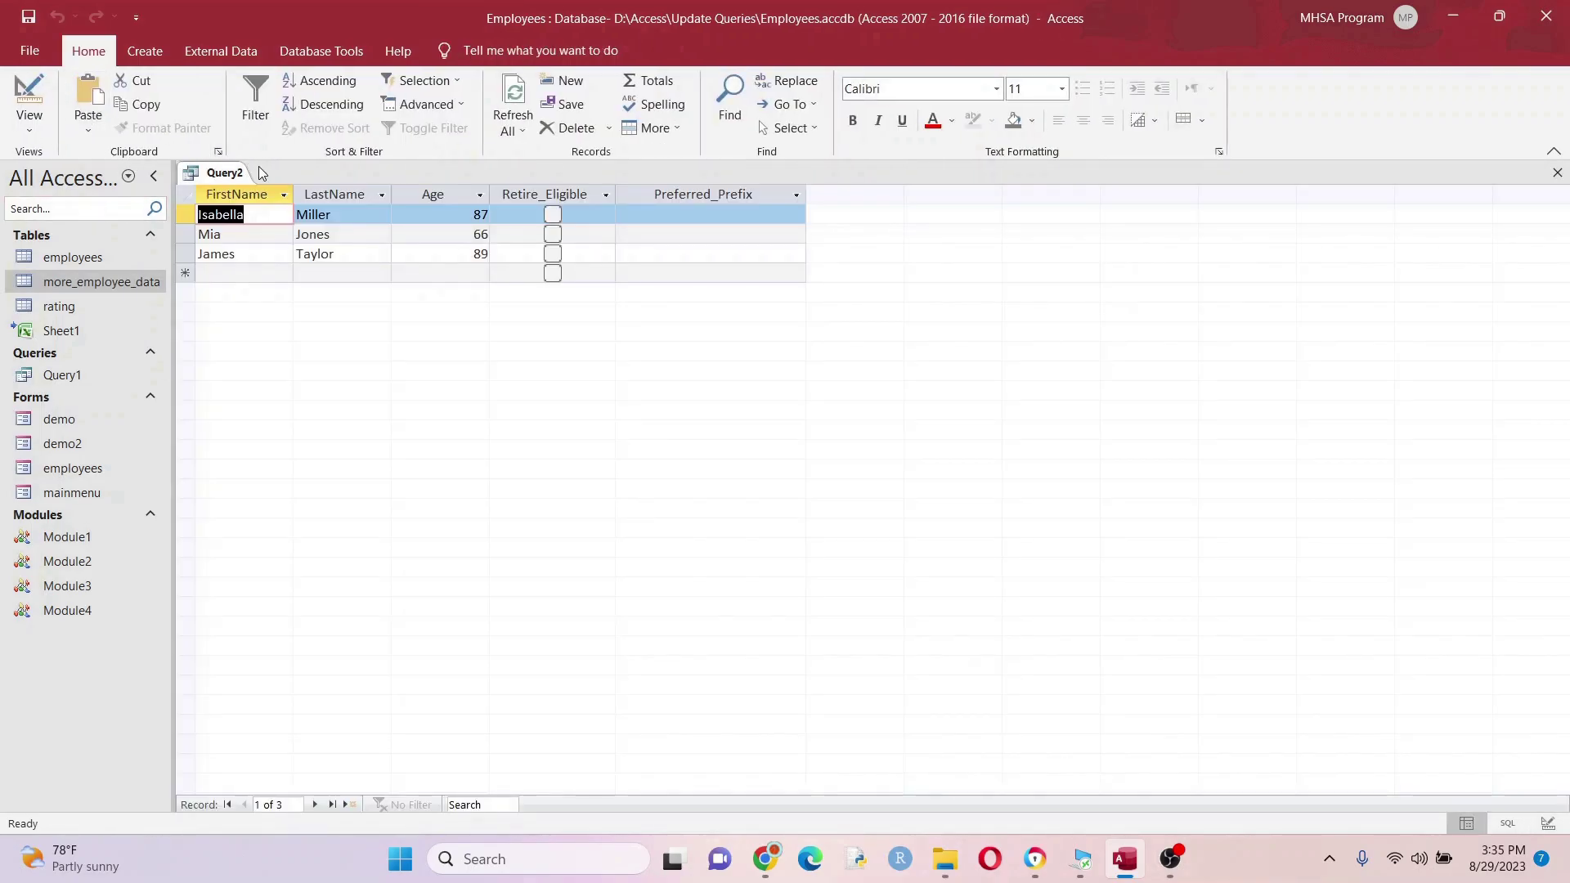
right_click(262, 172)
click(296, 260)
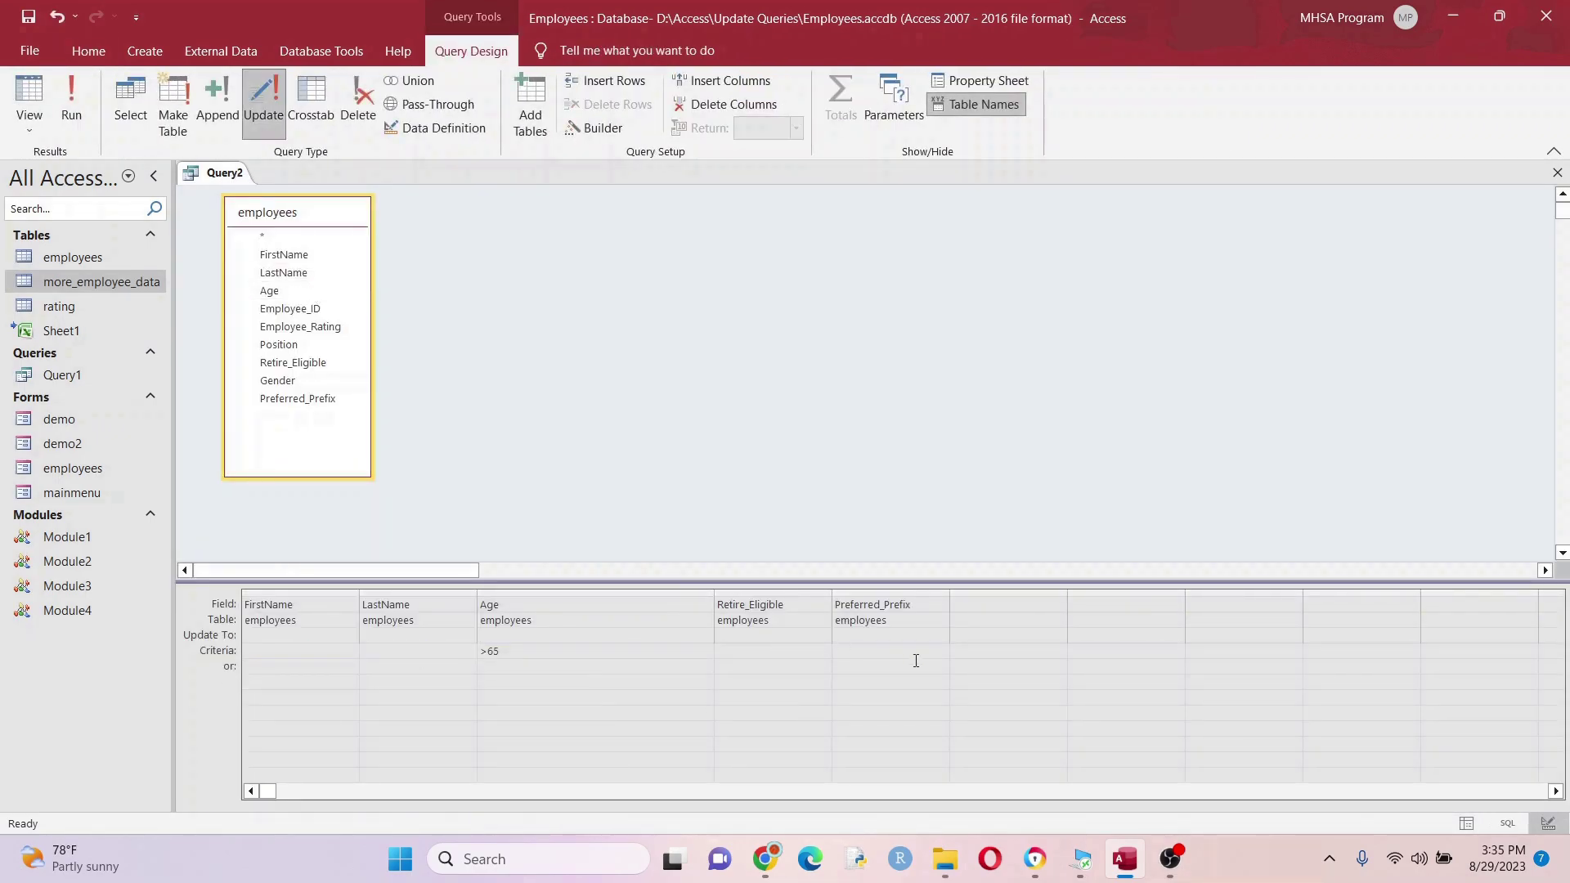
- Set Retire_Eligible's update value to Yes and apply it to the 3 employees over 65
text(T)
key(BackSpace)
key(BackSpace)
key(BackSpace)
text(es)
click(80, 120)
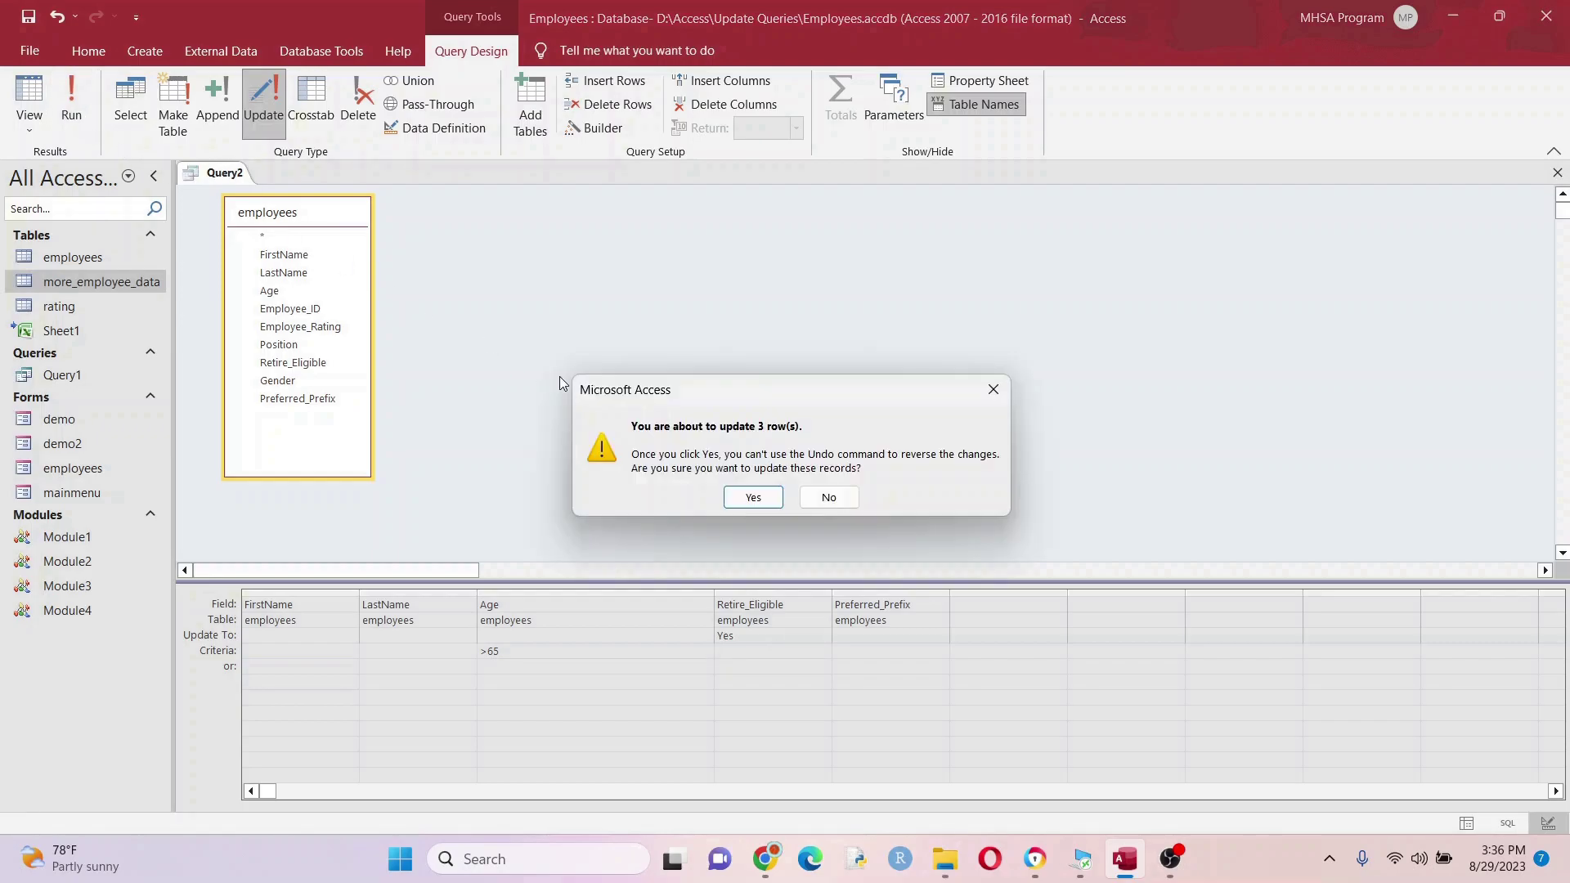
click(751, 499)
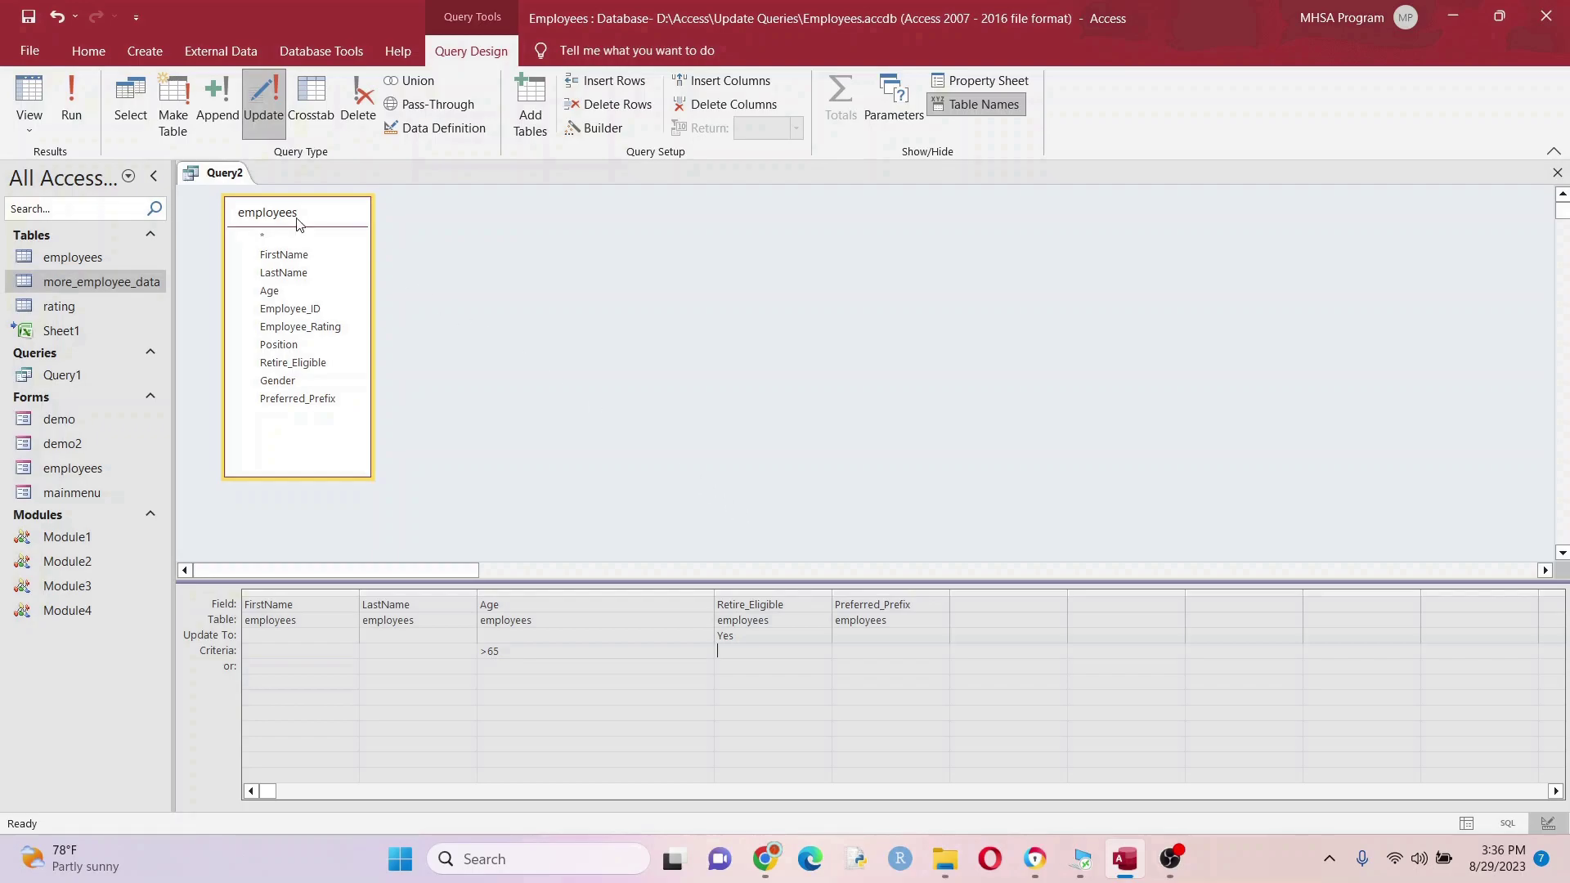
- Switch to a select query and review the updated employees, then all employee records
click(120, 126)
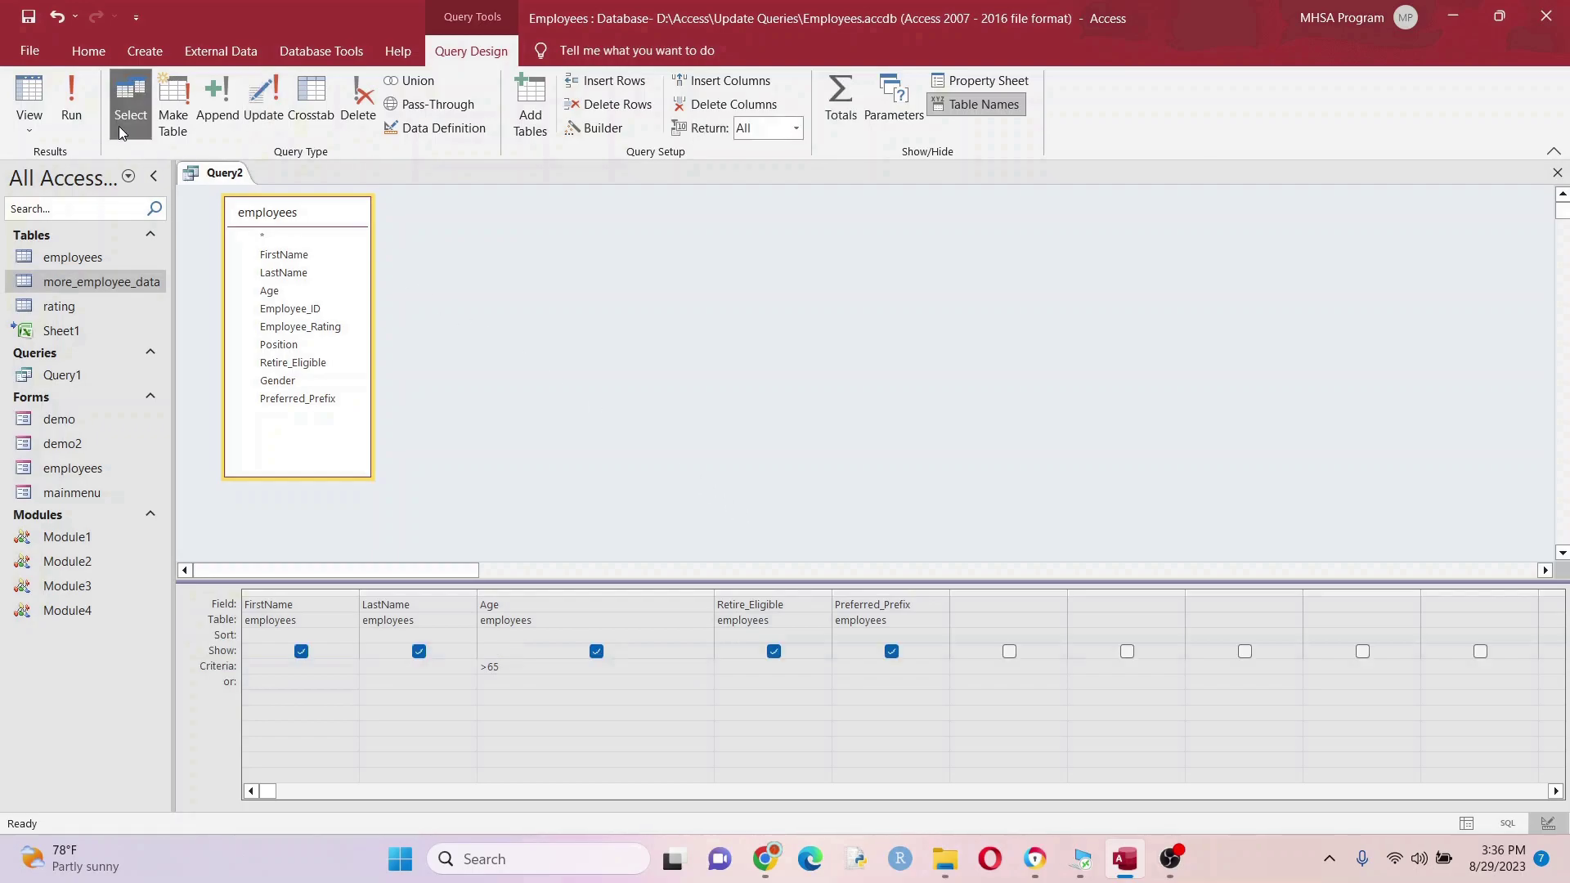
click(68, 106)
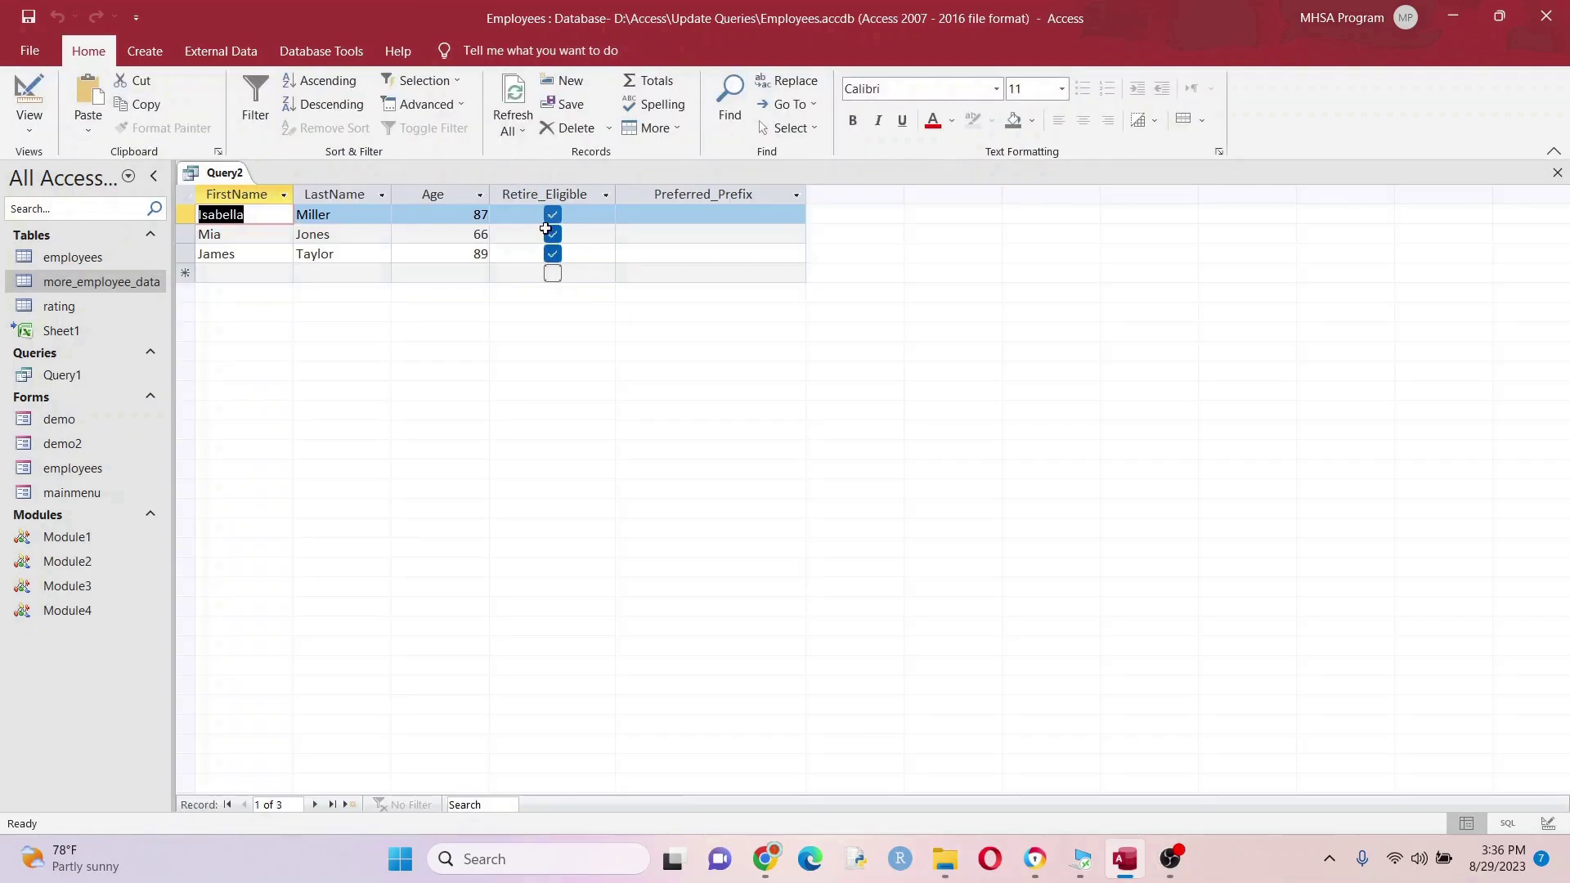
right_click(223, 178)
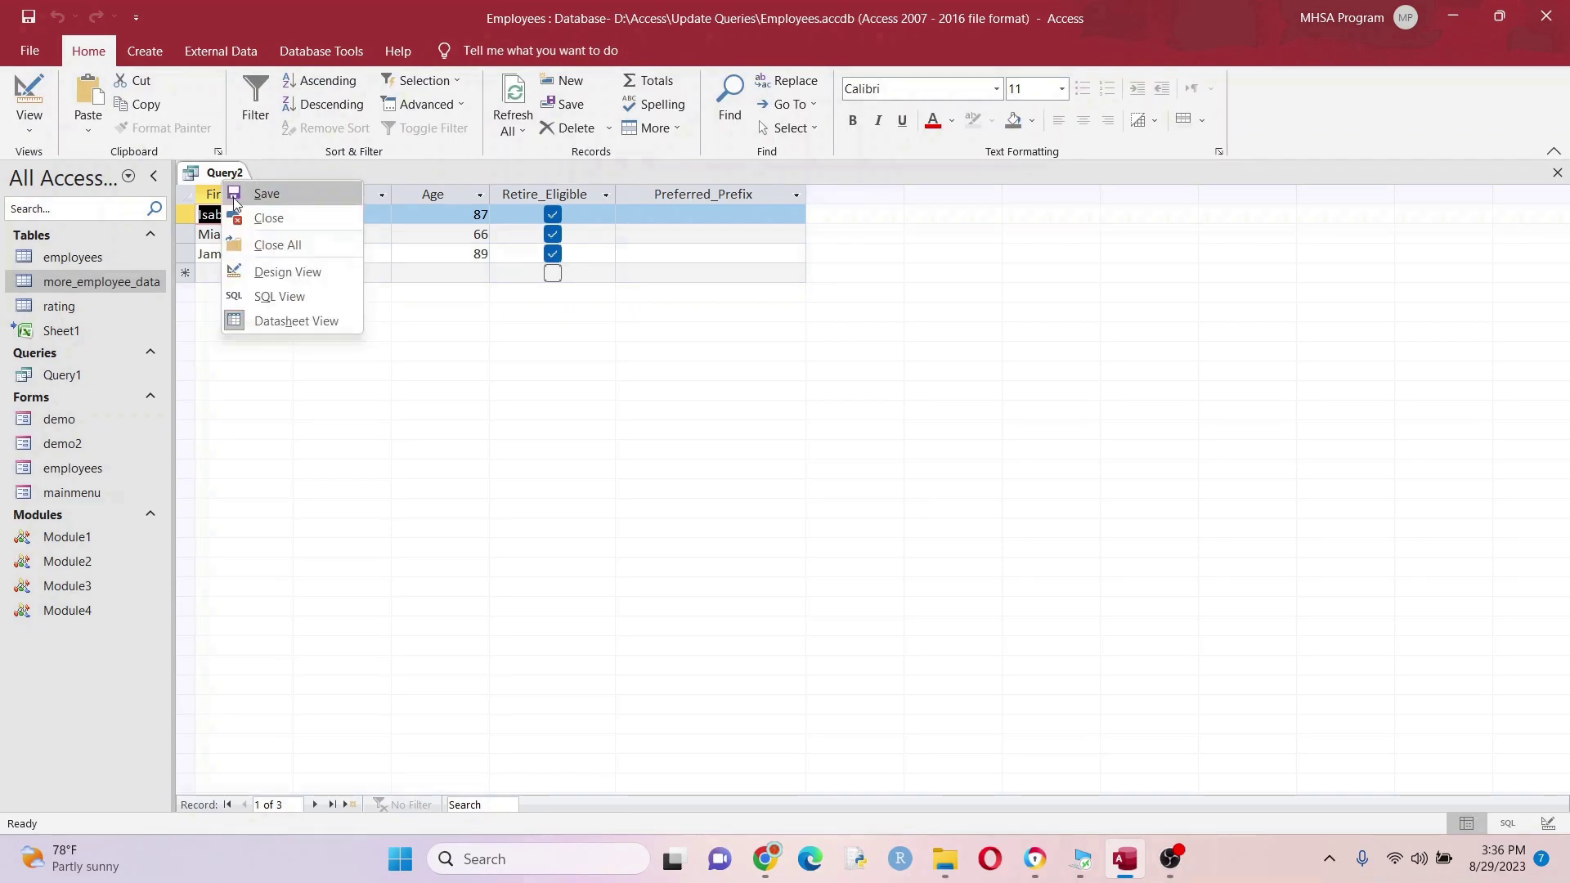
click(284, 273)
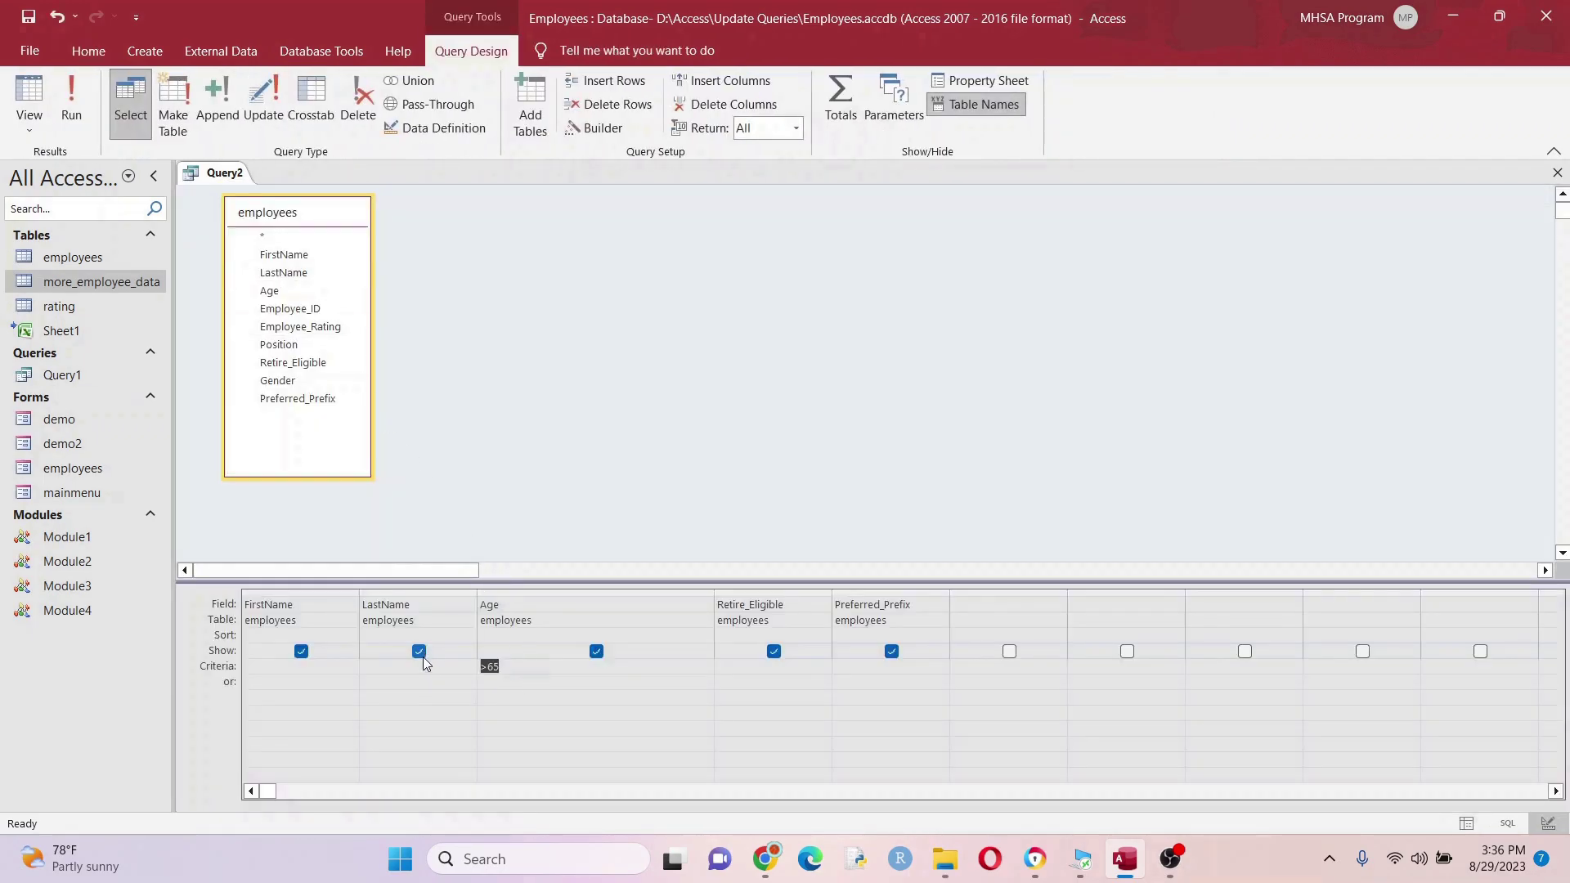
click(75, 112)
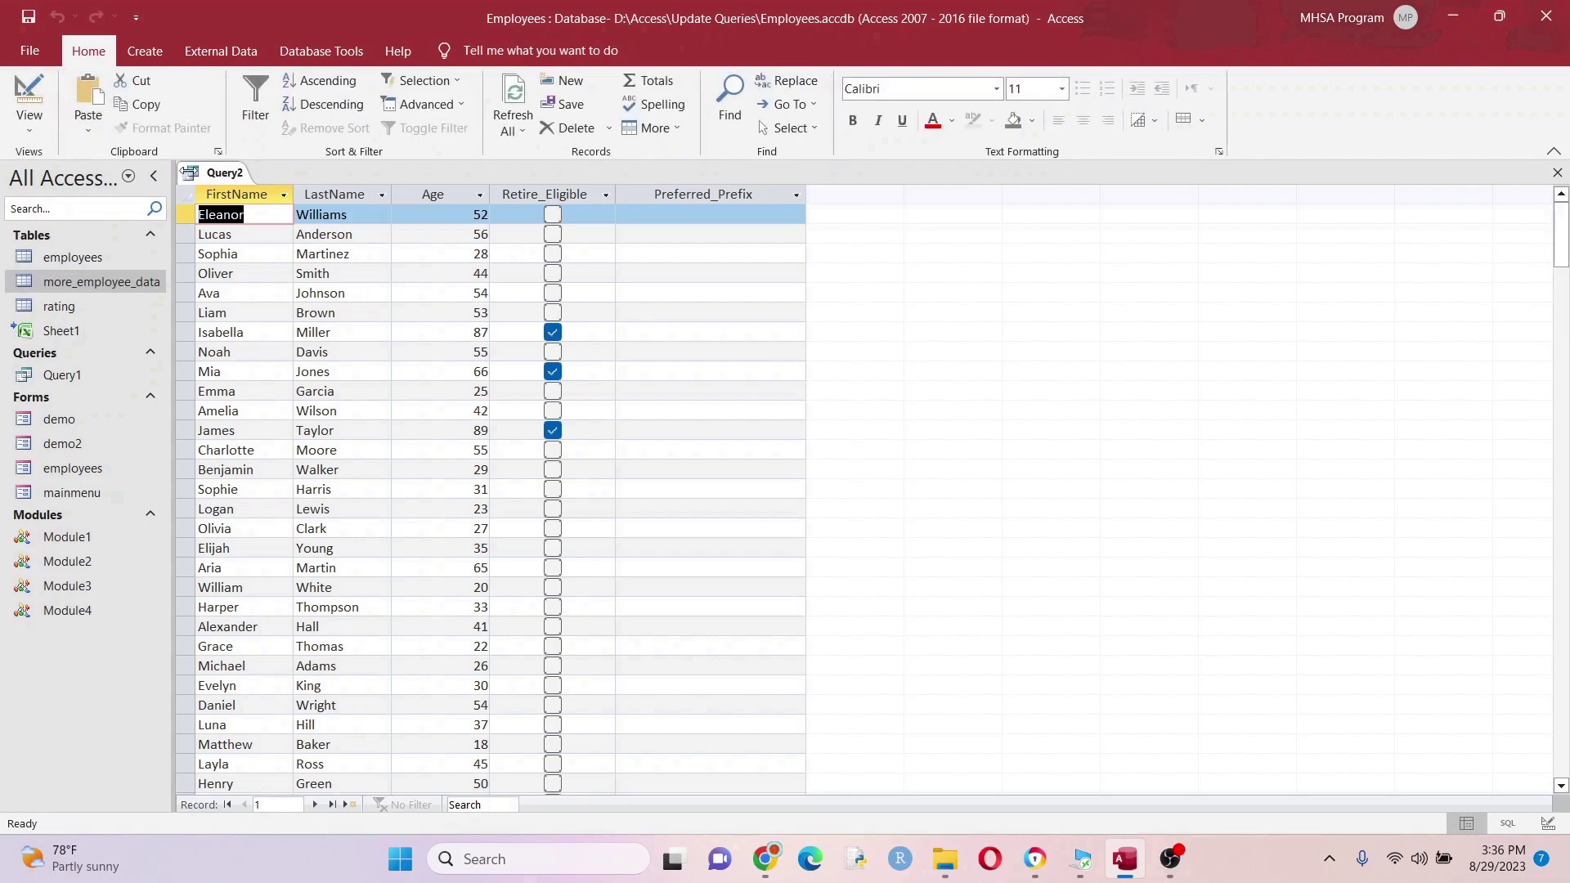
scroll(573, 478, down, 4)
scroll(572, 478, down, 3)
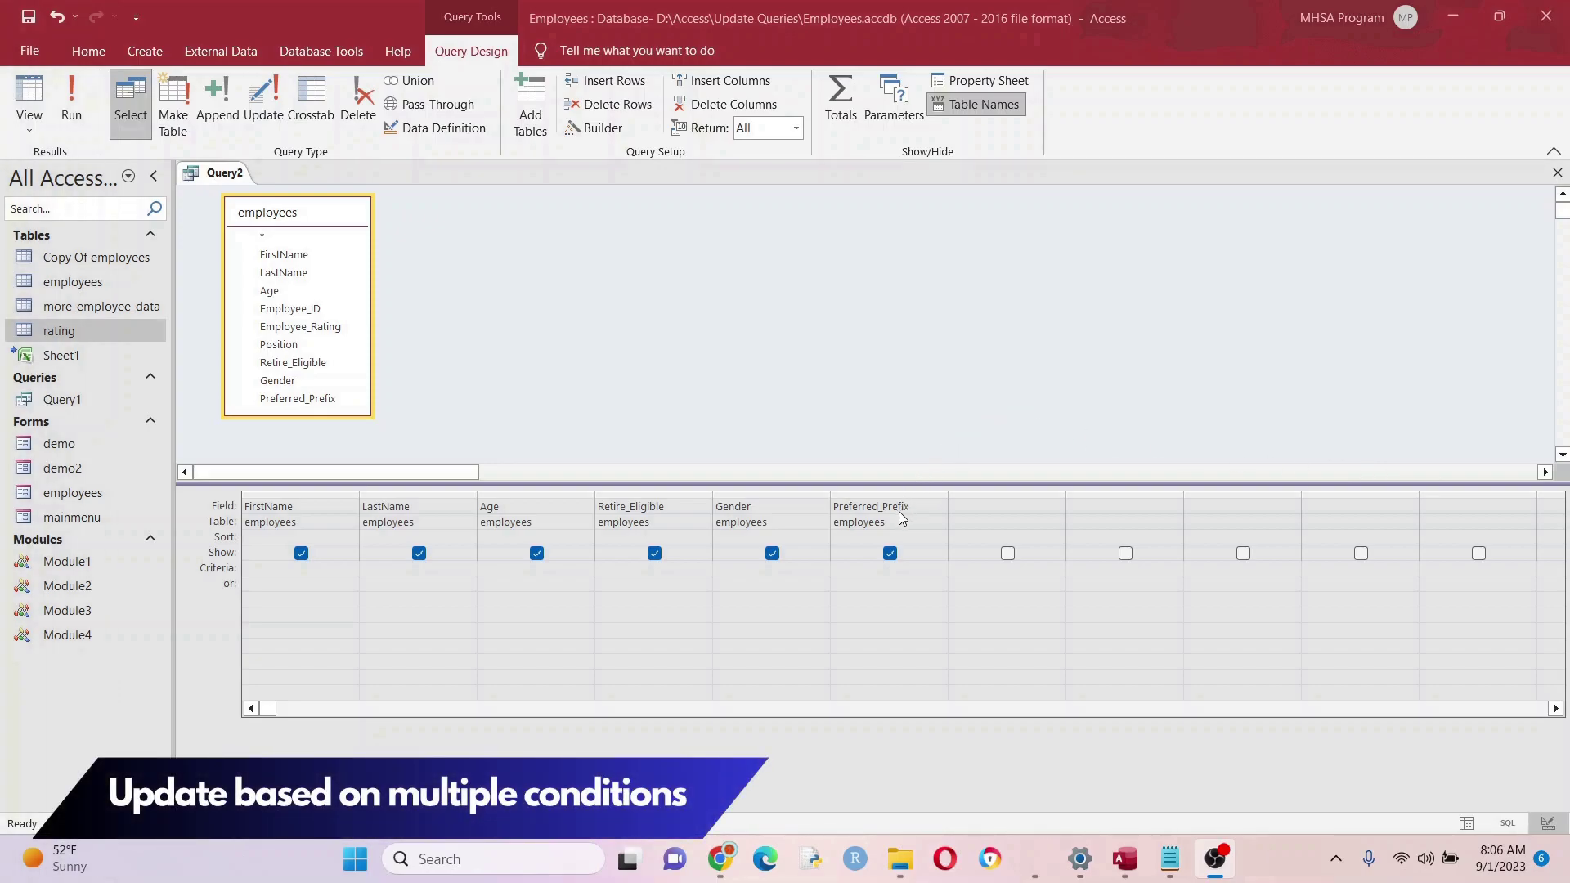
click(72, 106)
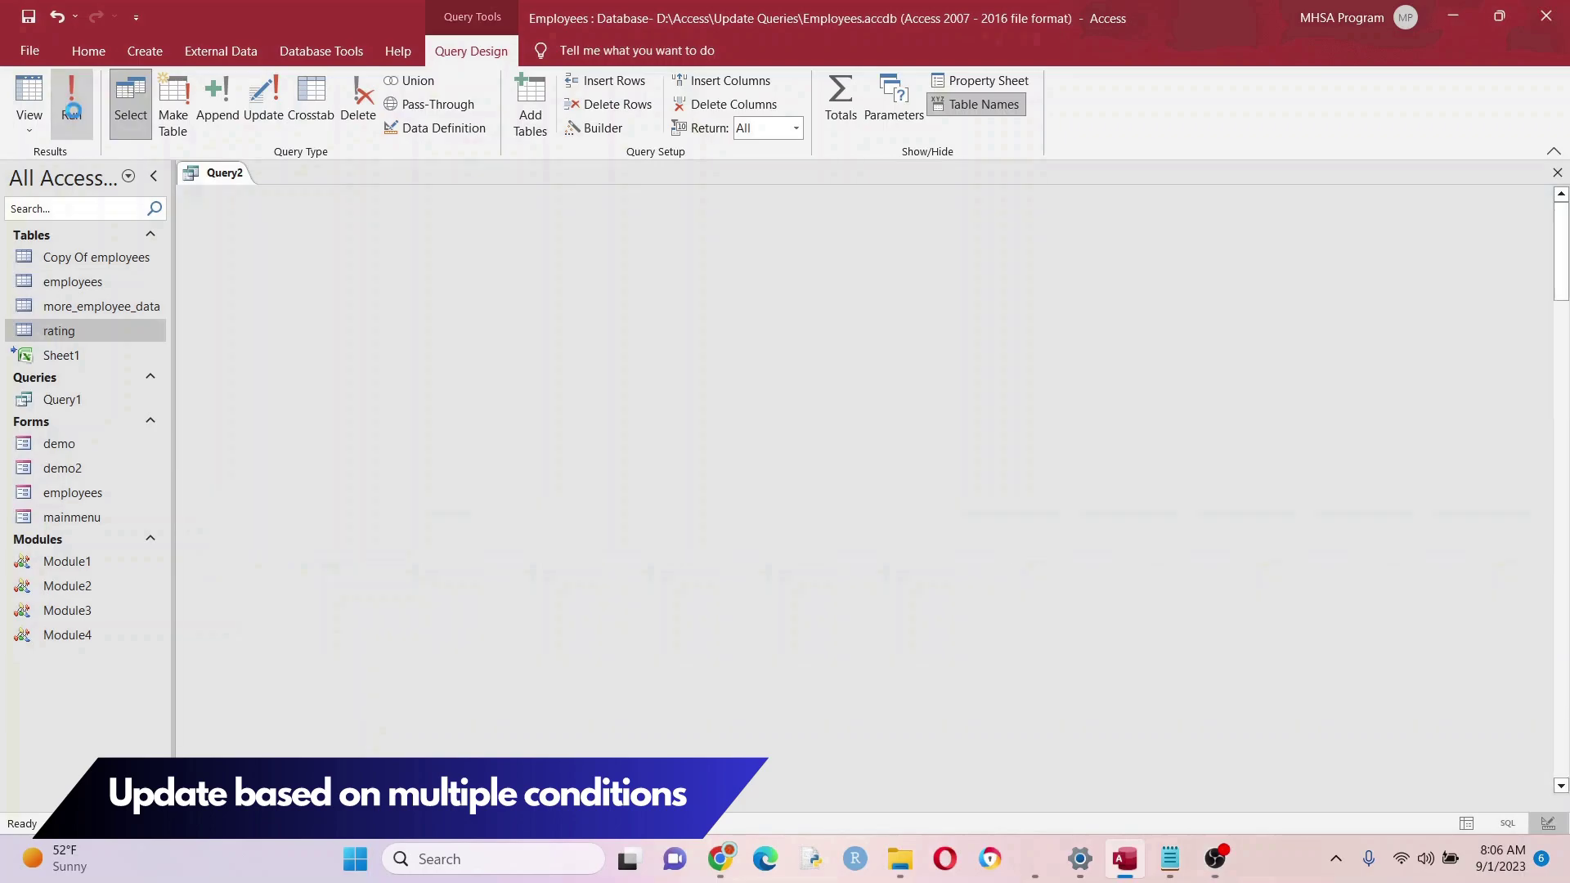
click(644, 216)
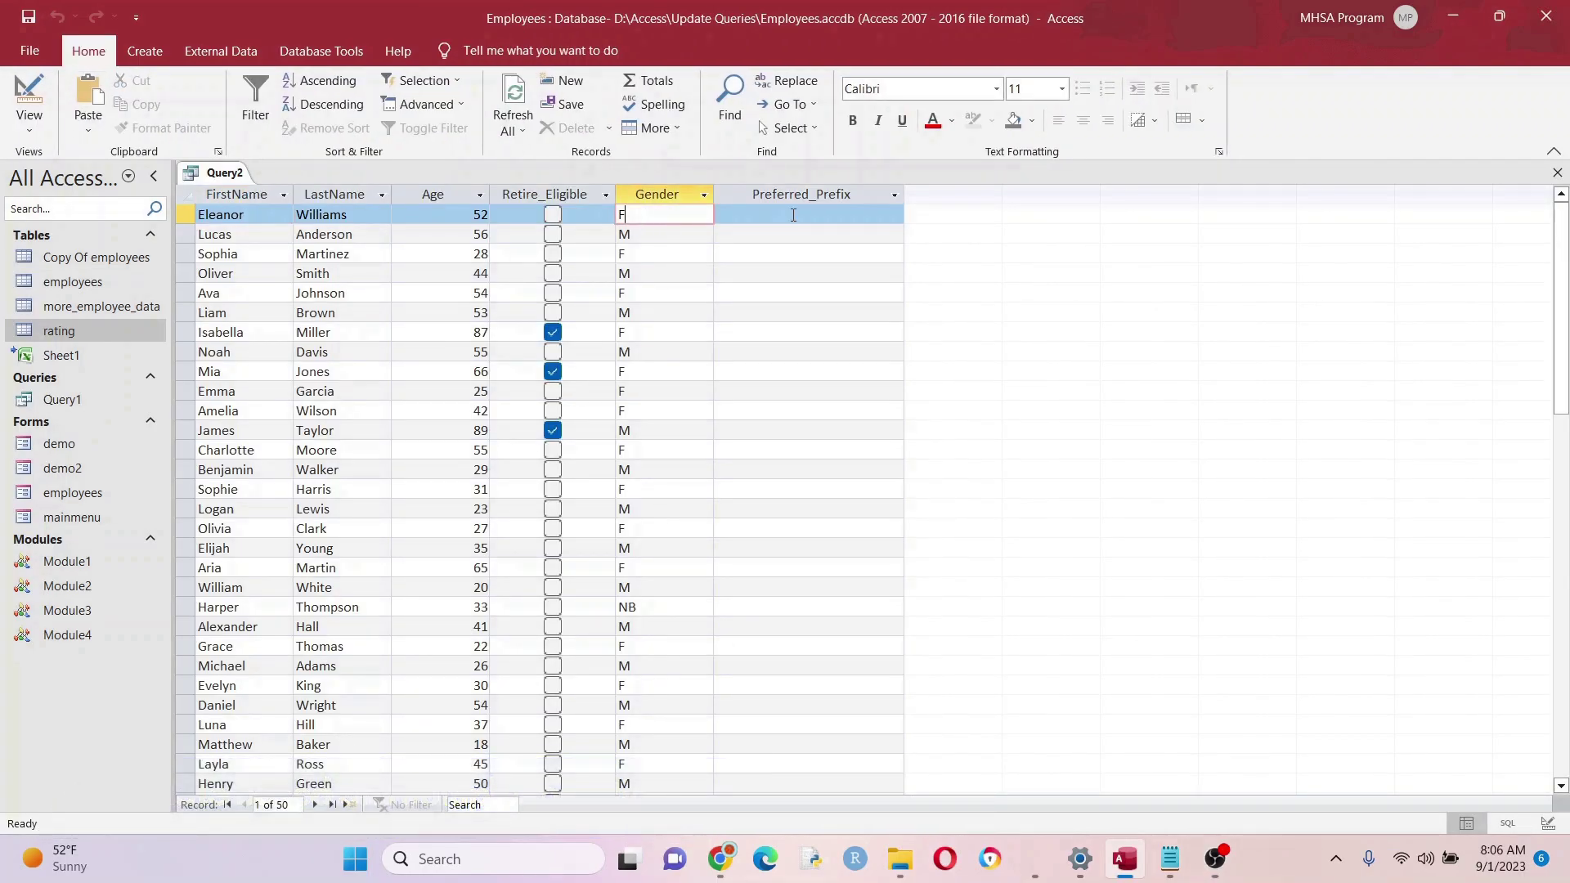
click(668, 234)
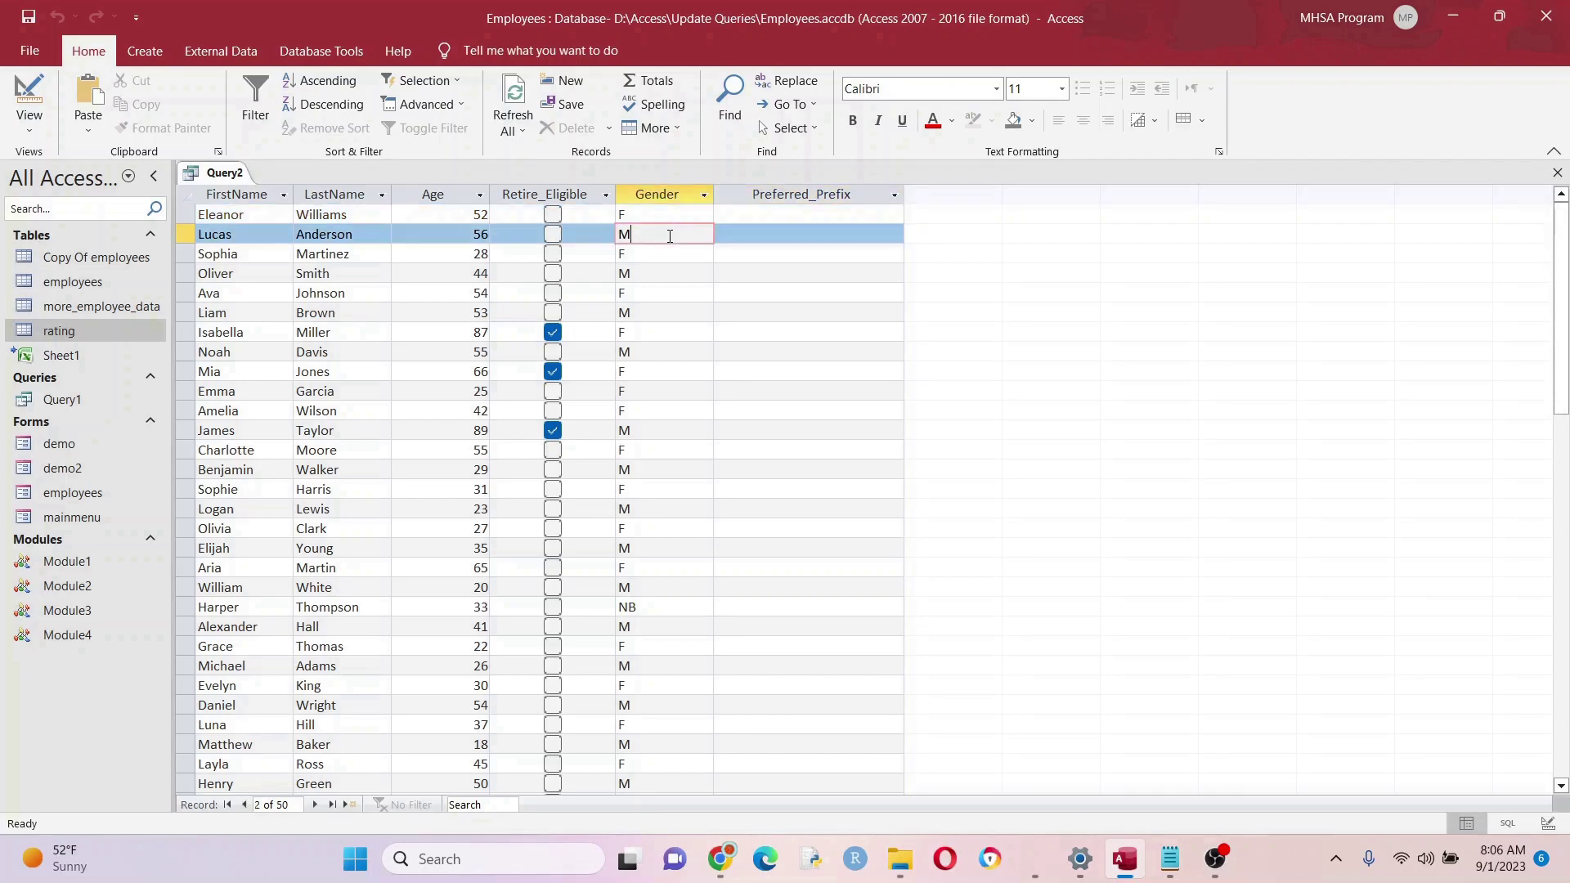
click(732, 234)
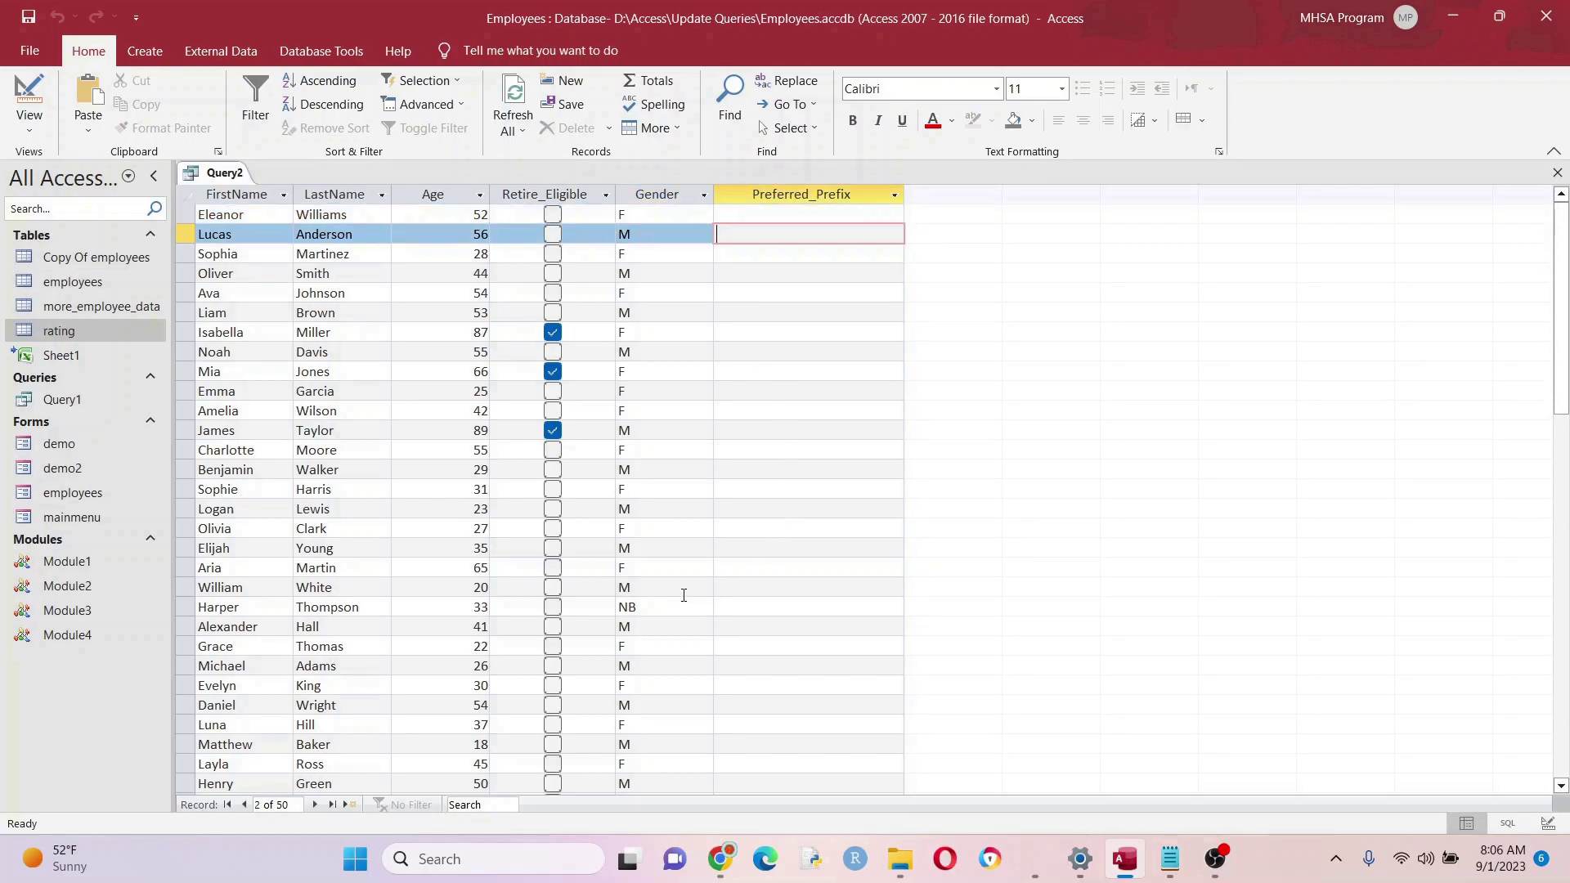
click(186, 607)
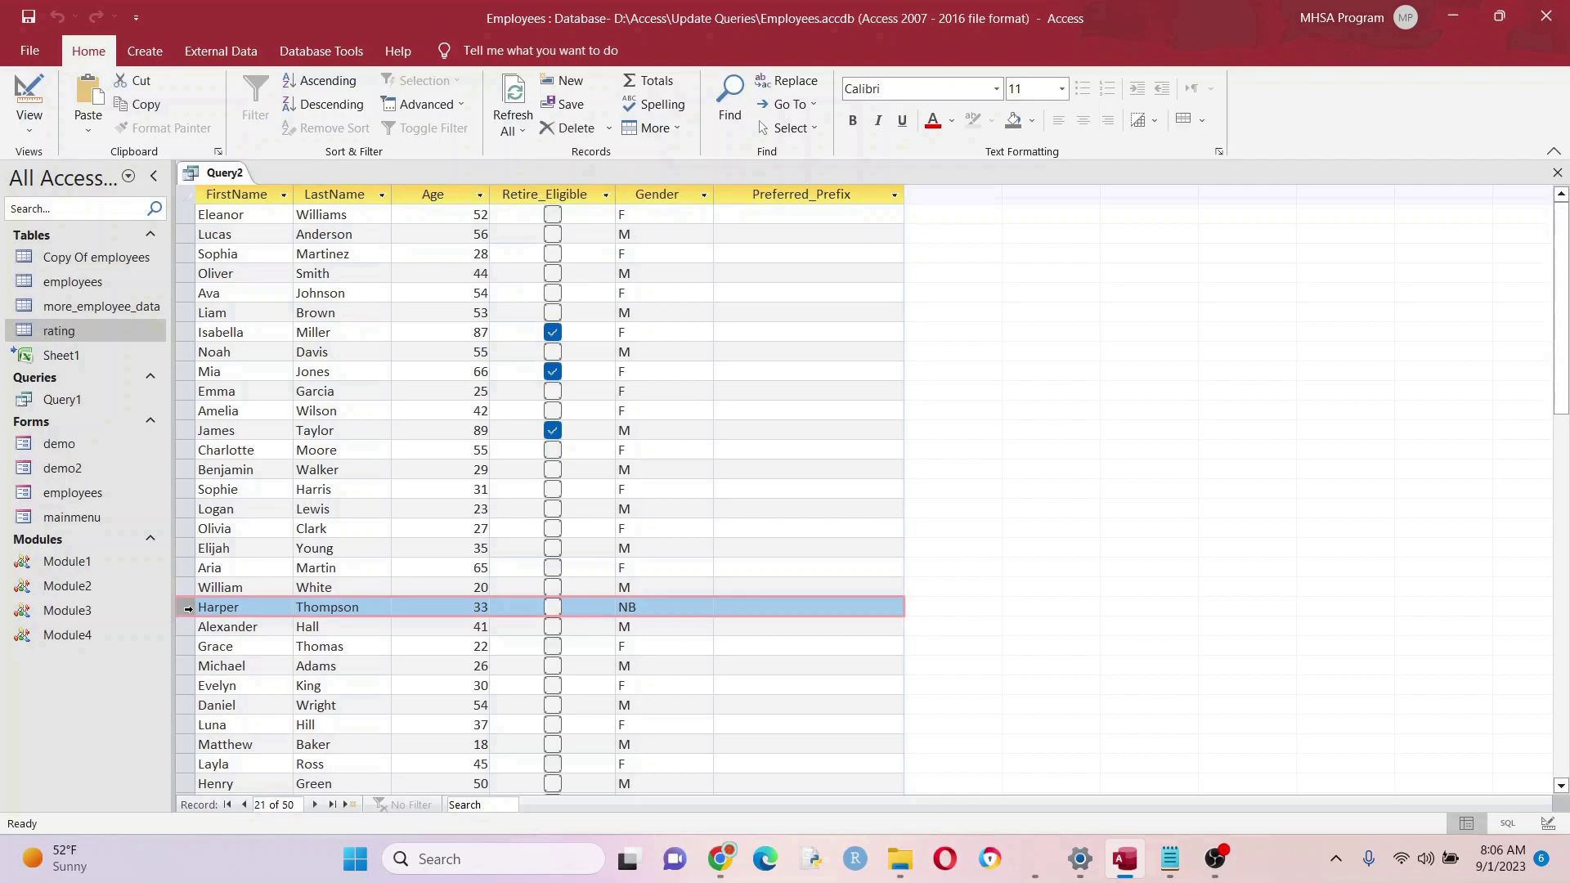
click(758, 606)
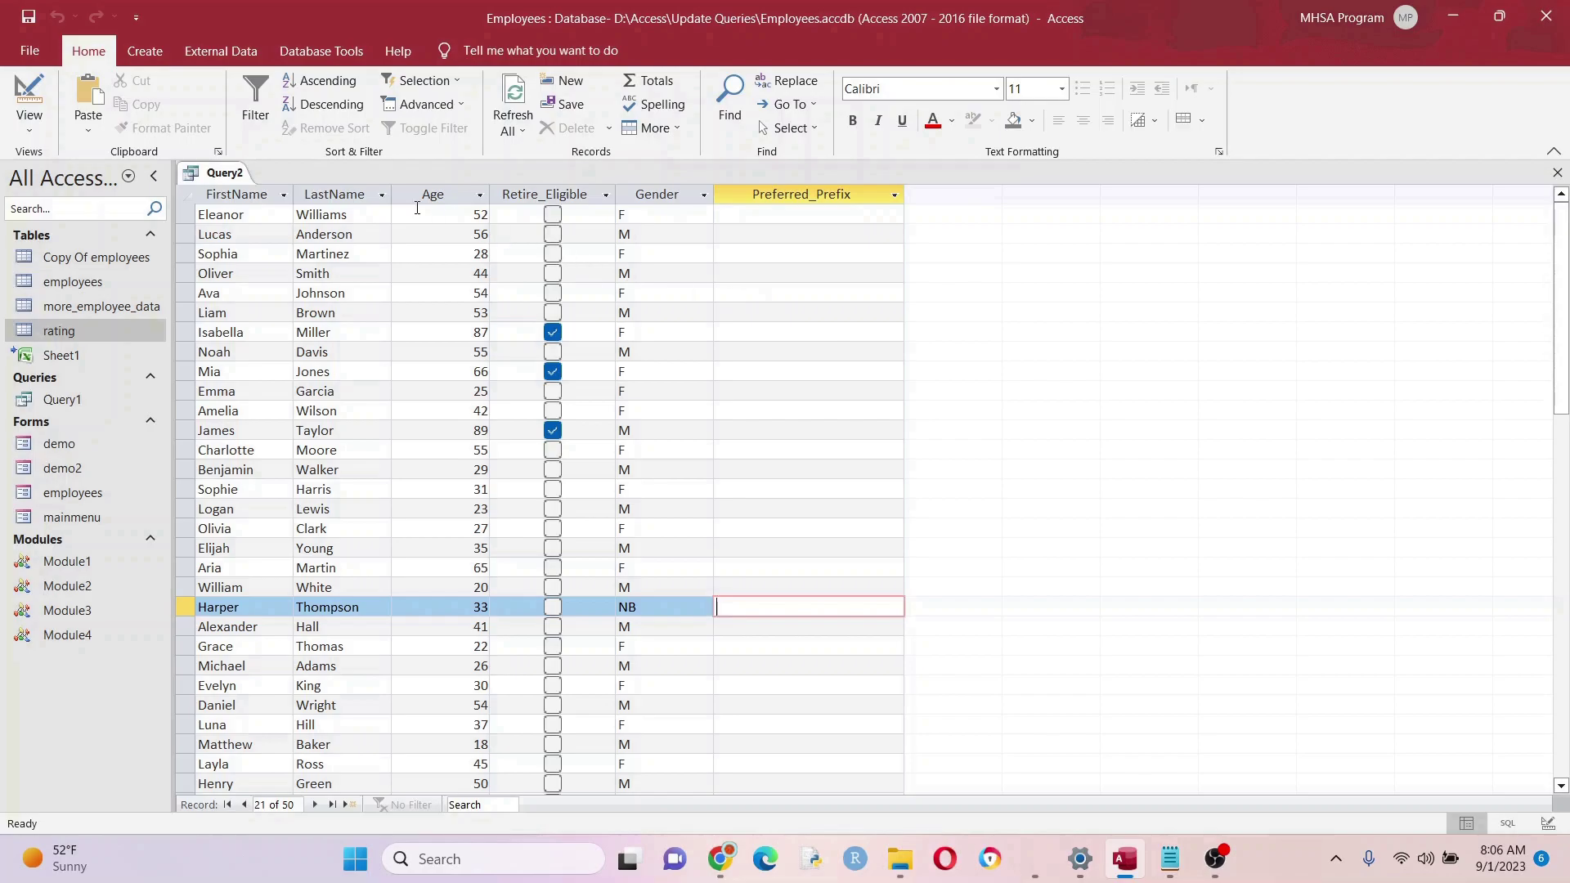
right_click(251, 173)
click(278, 259)
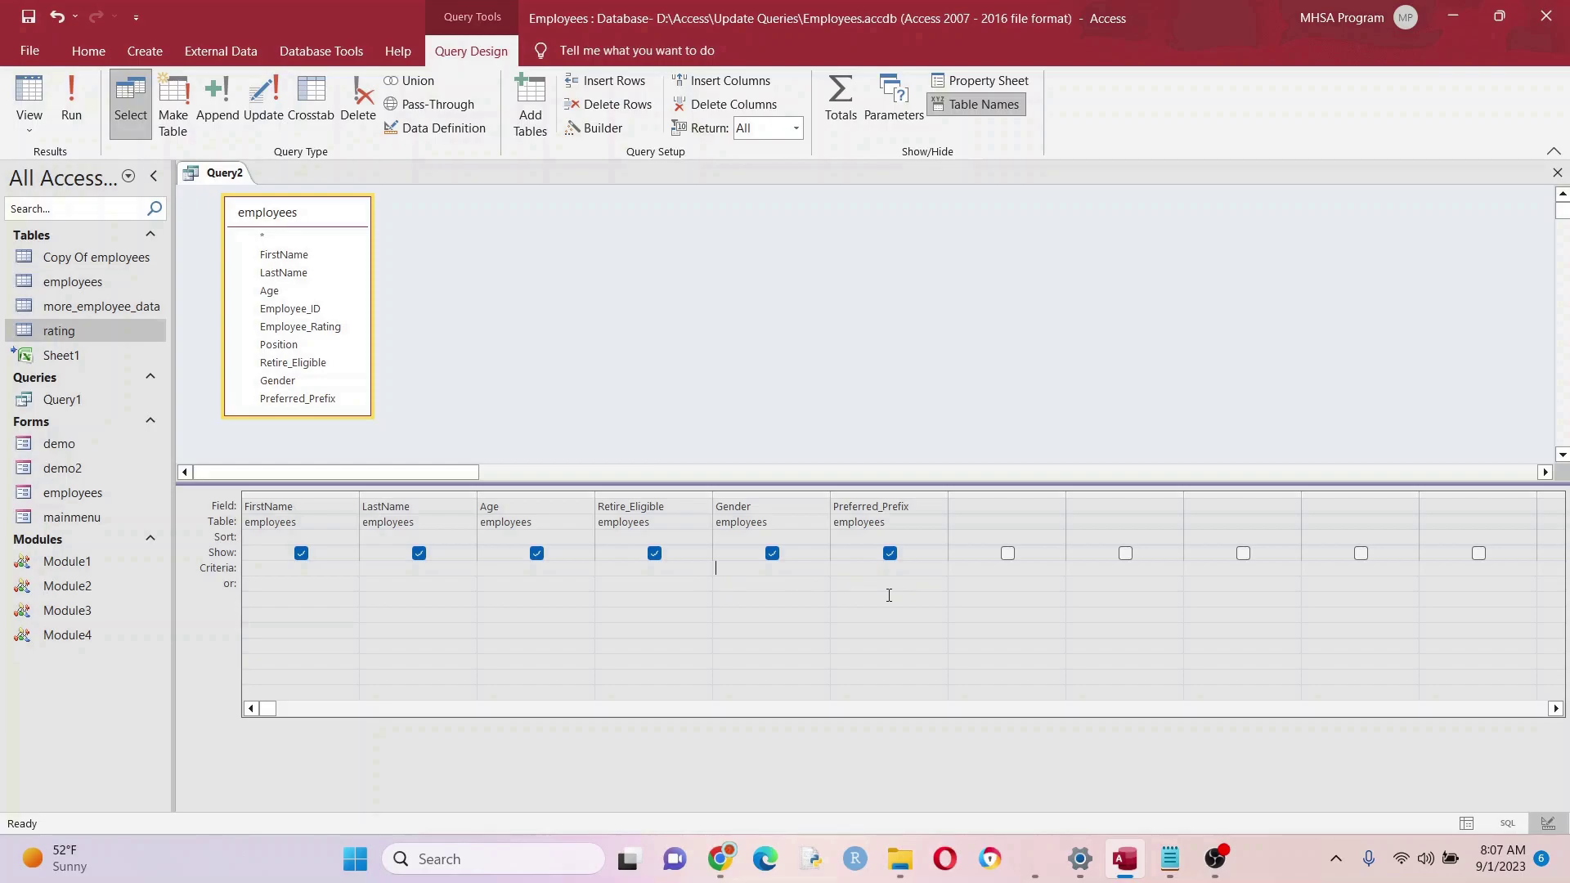
- Make Query2 an update query and set Preferred_Prefix to Mr. for male employees
click(271, 122)
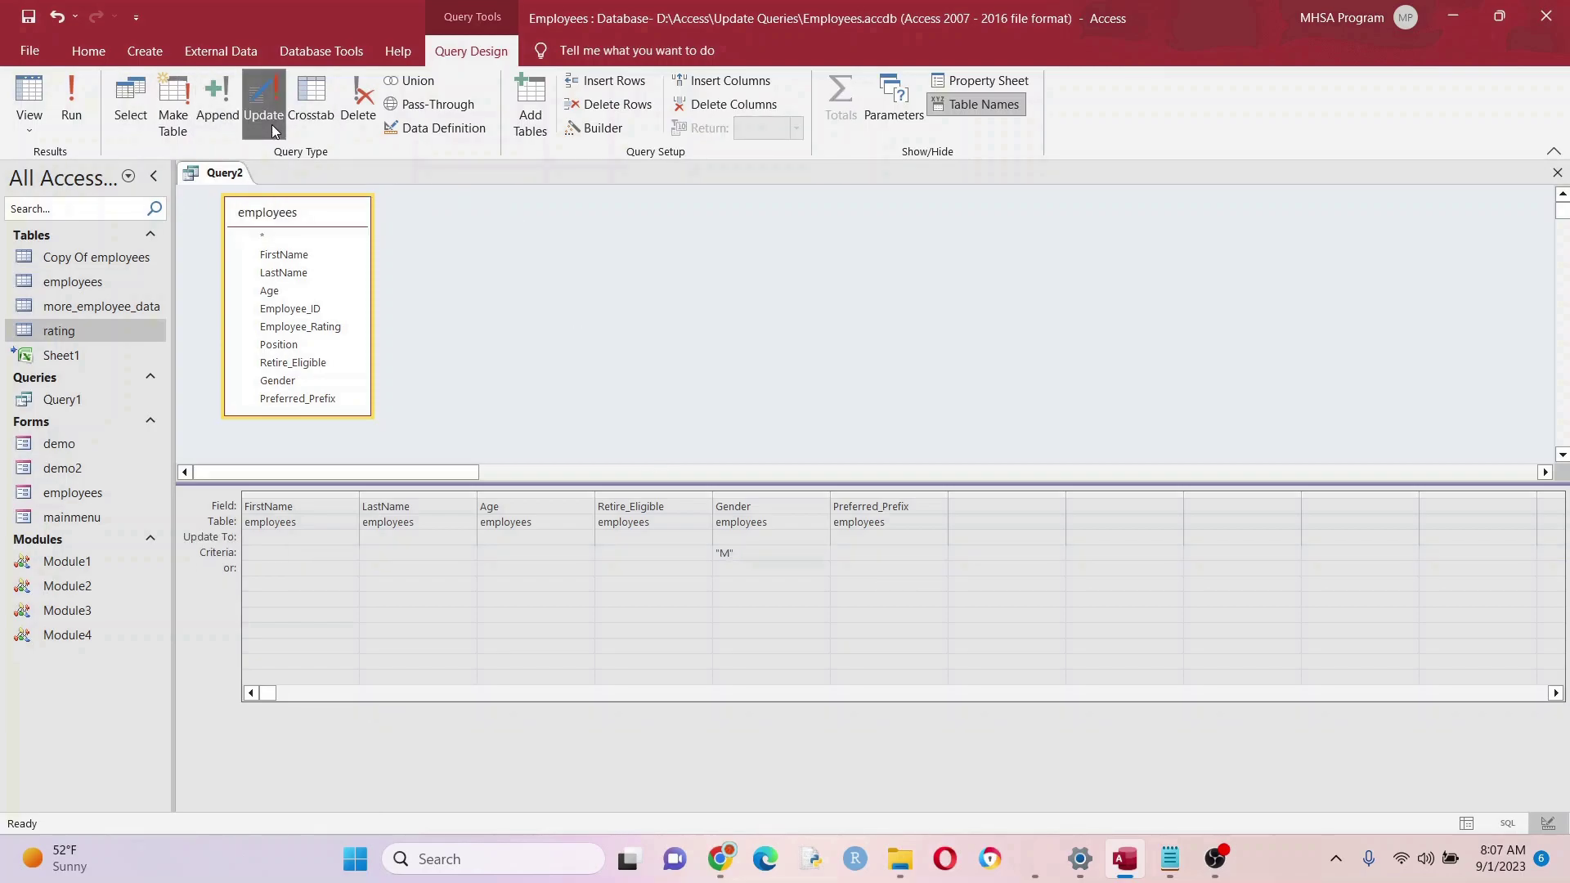
click(887, 537)
text(Mr.)
key(Down)
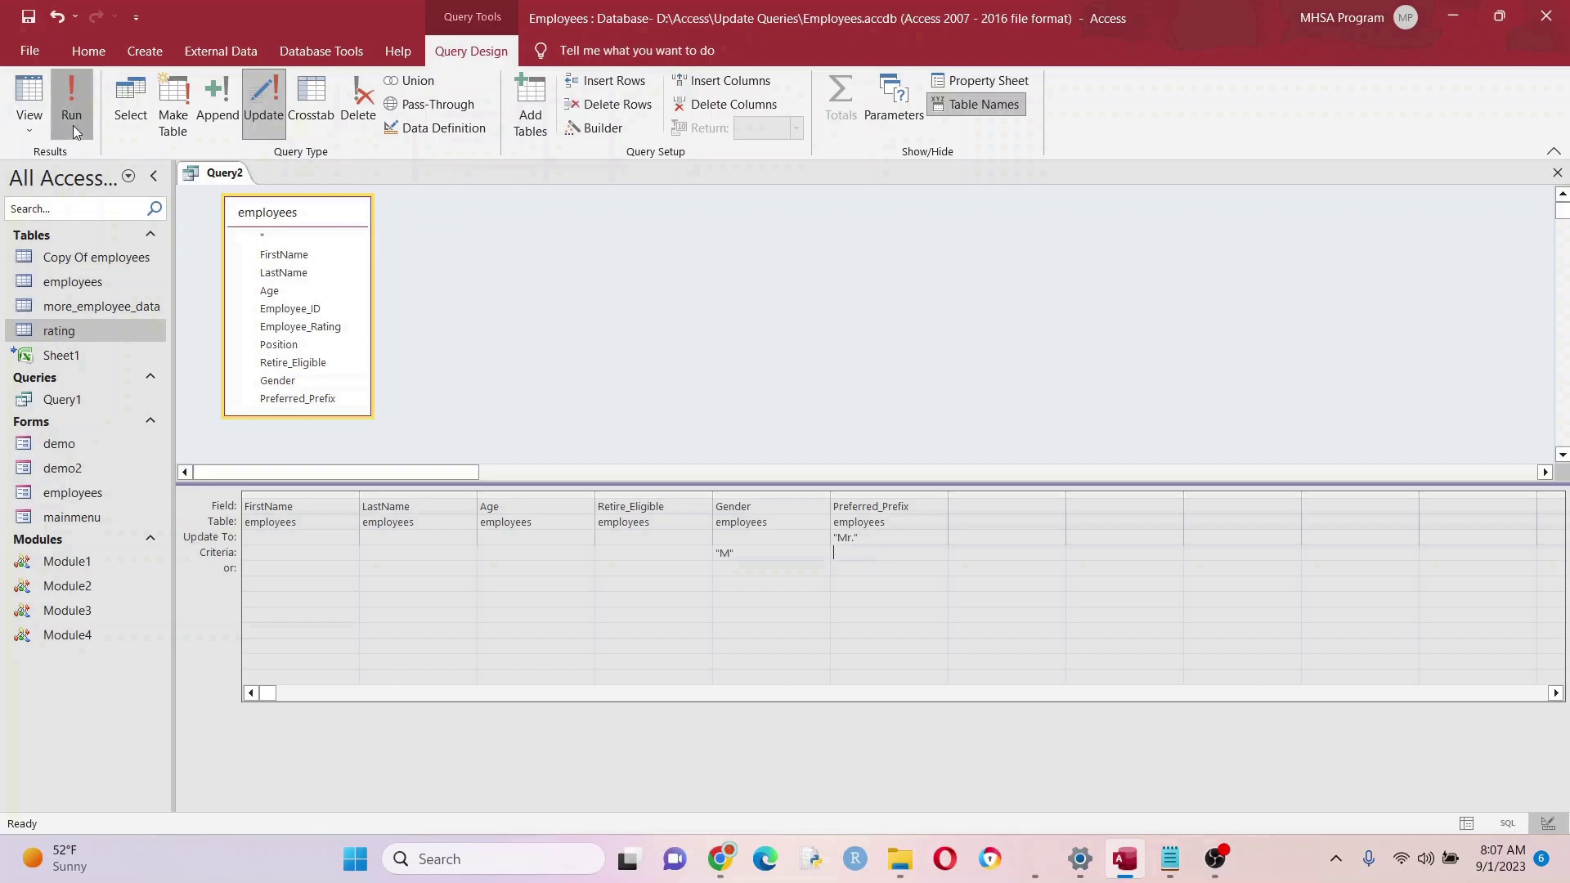
click(73, 123)
click(753, 498)
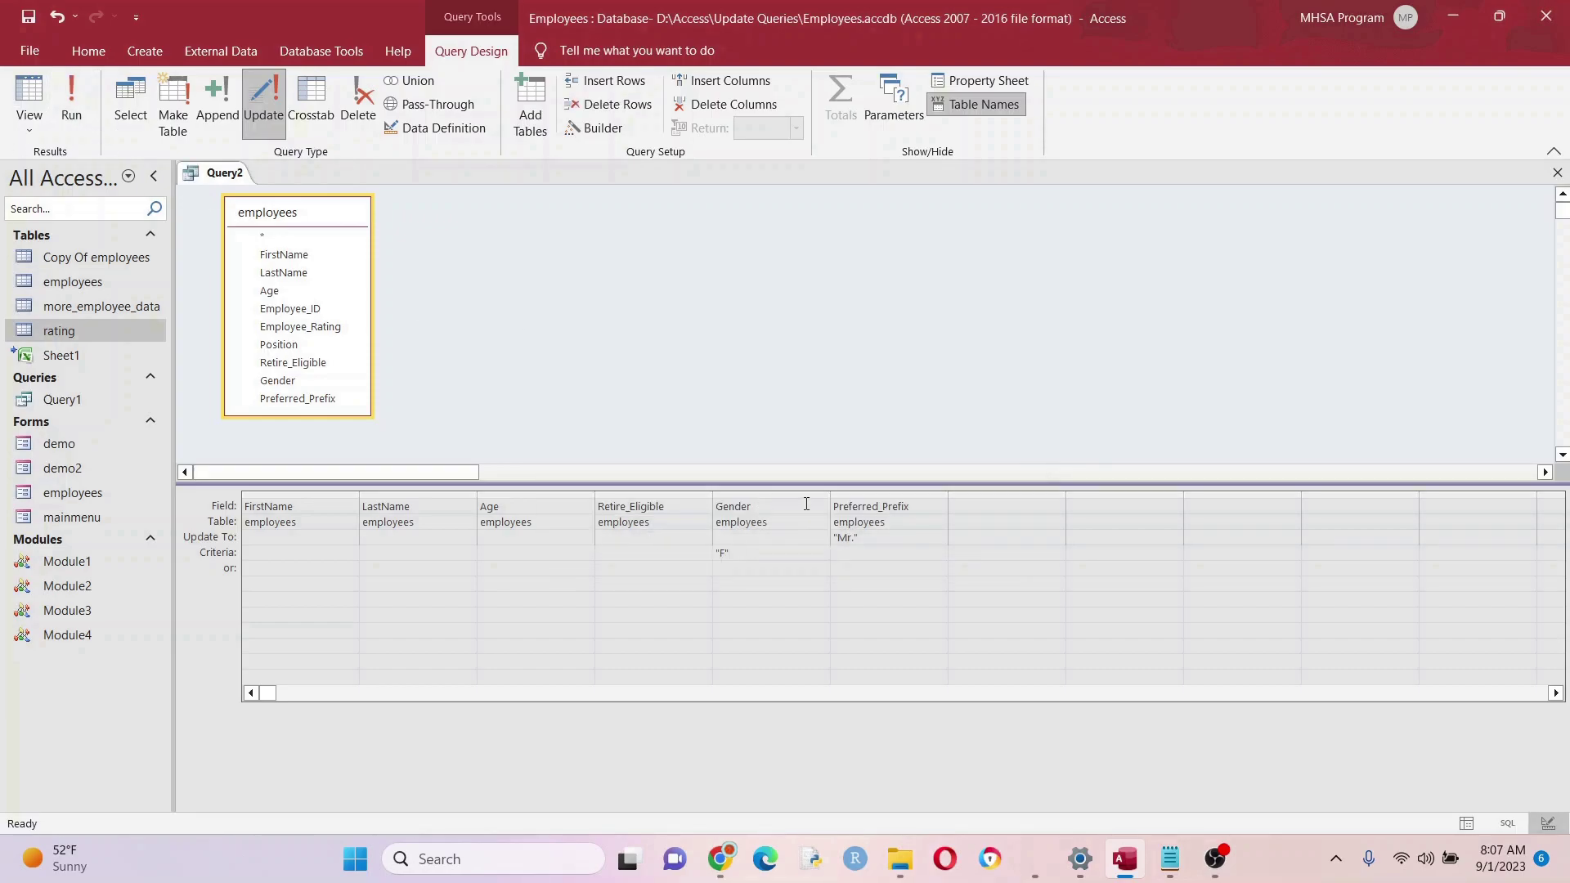
- Change the value to Ms. for the 25 female rows, then apply Dr. to NB employees
click(855, 537)
key(BackSpace)
text(s)
click(80, 120)
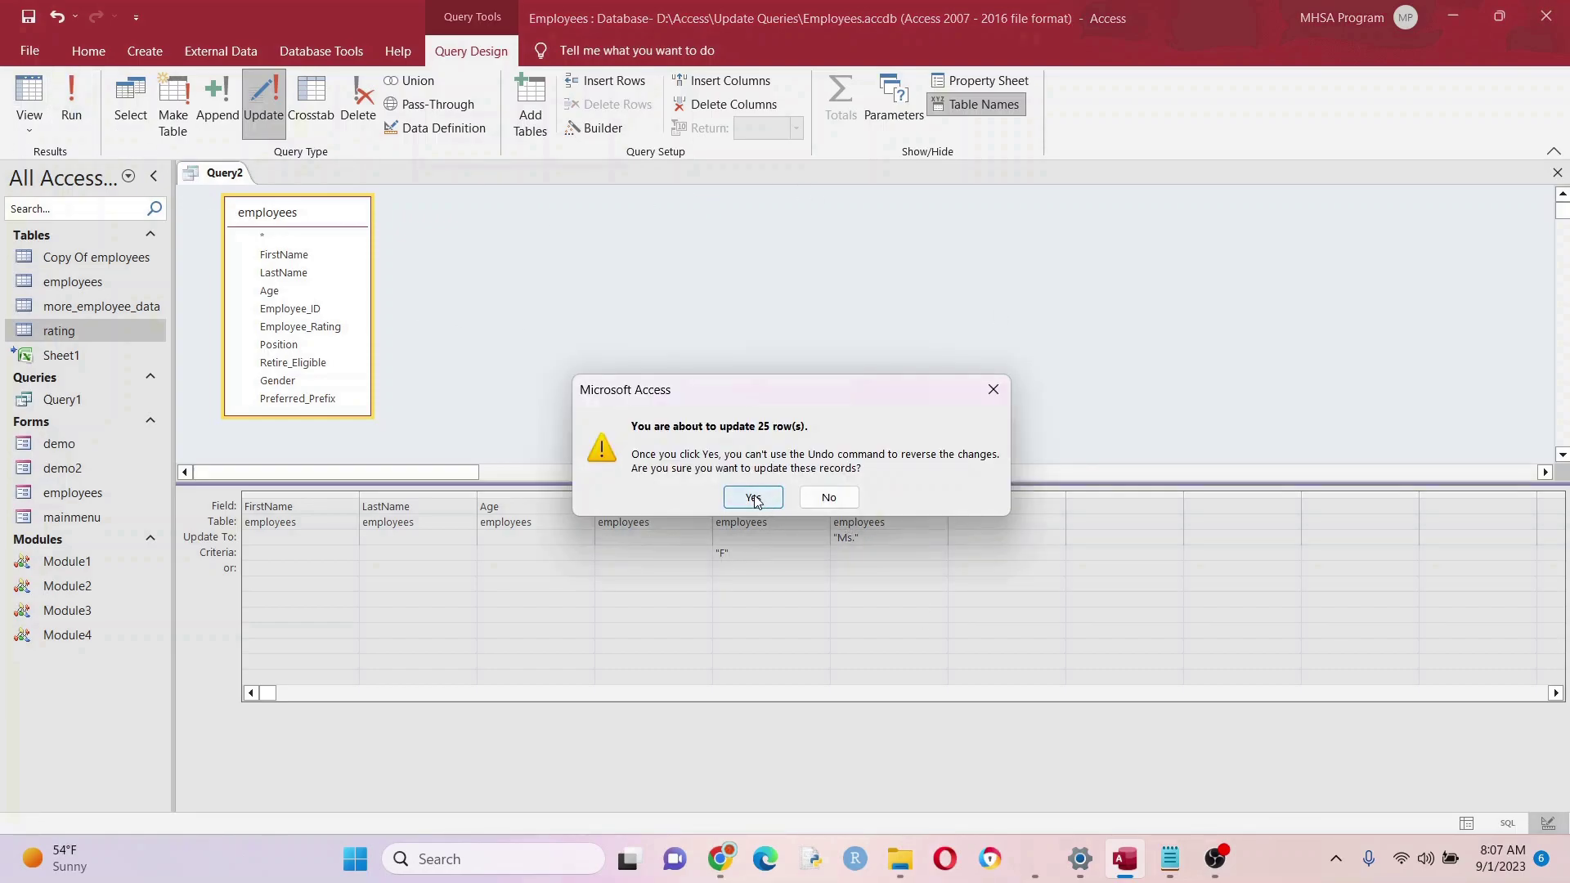
click(753, 497)
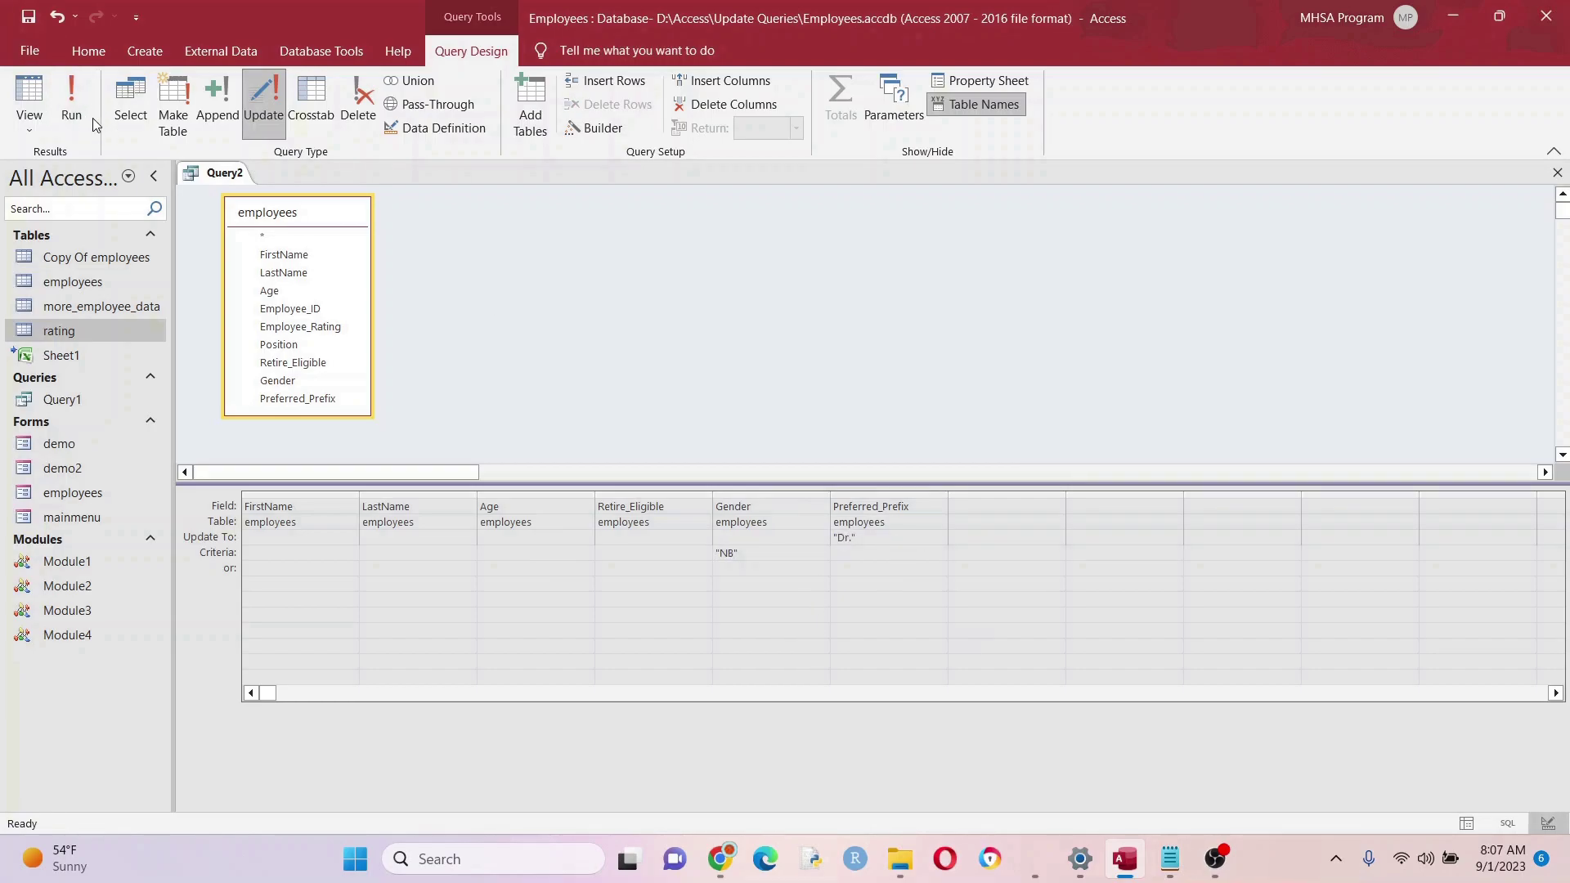
click(81, 115)
click(745, 498)
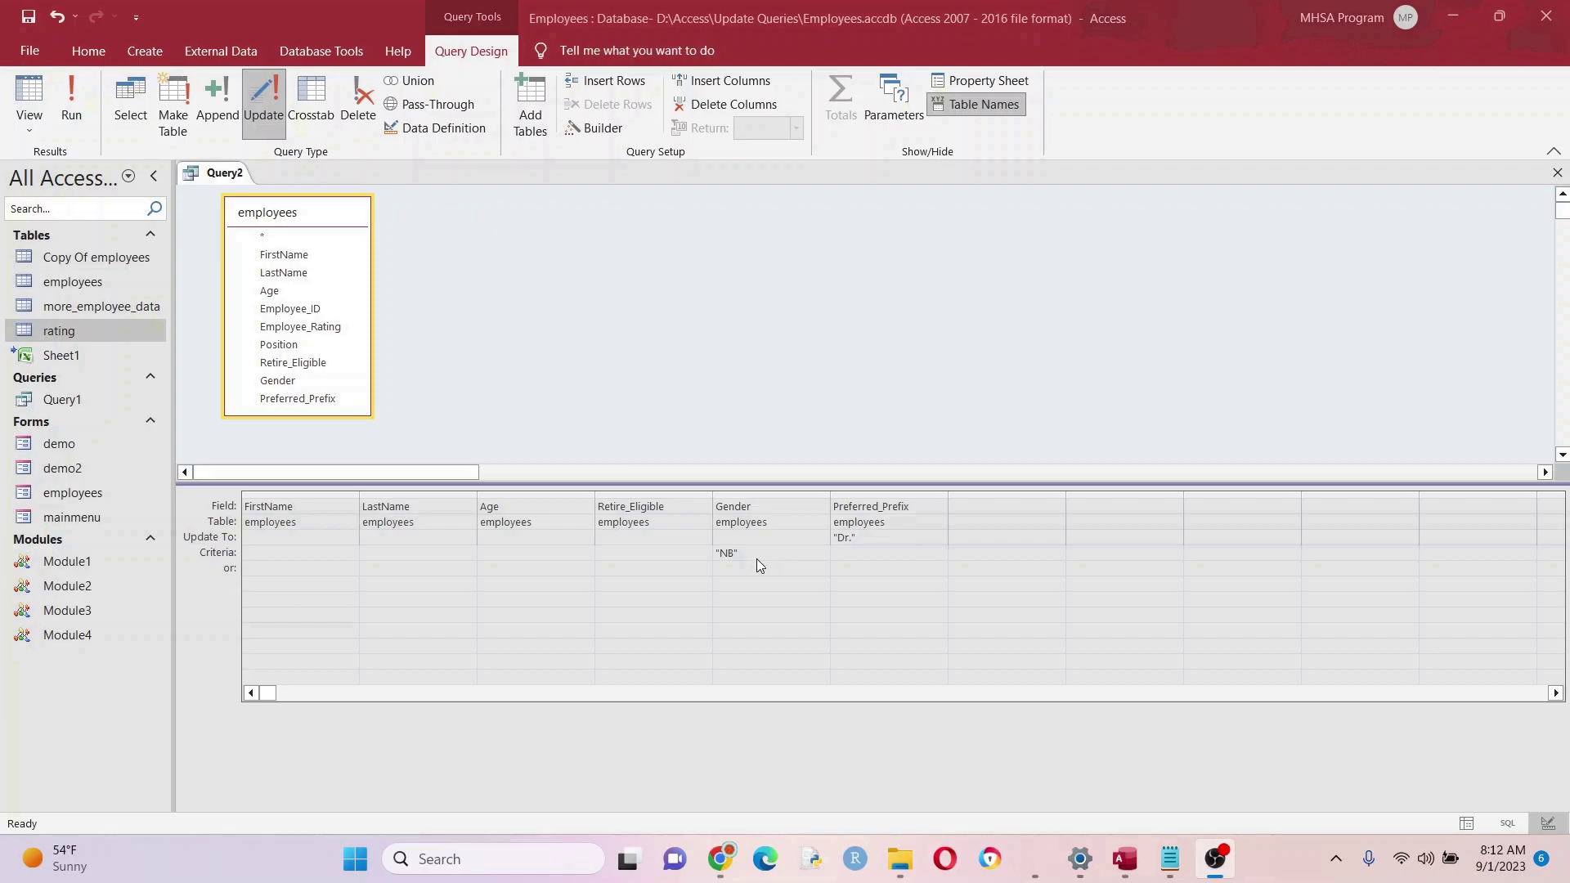
- Clear the NB criterion under Gender and the Dr. update value
drag(765, 554, 658, 557)
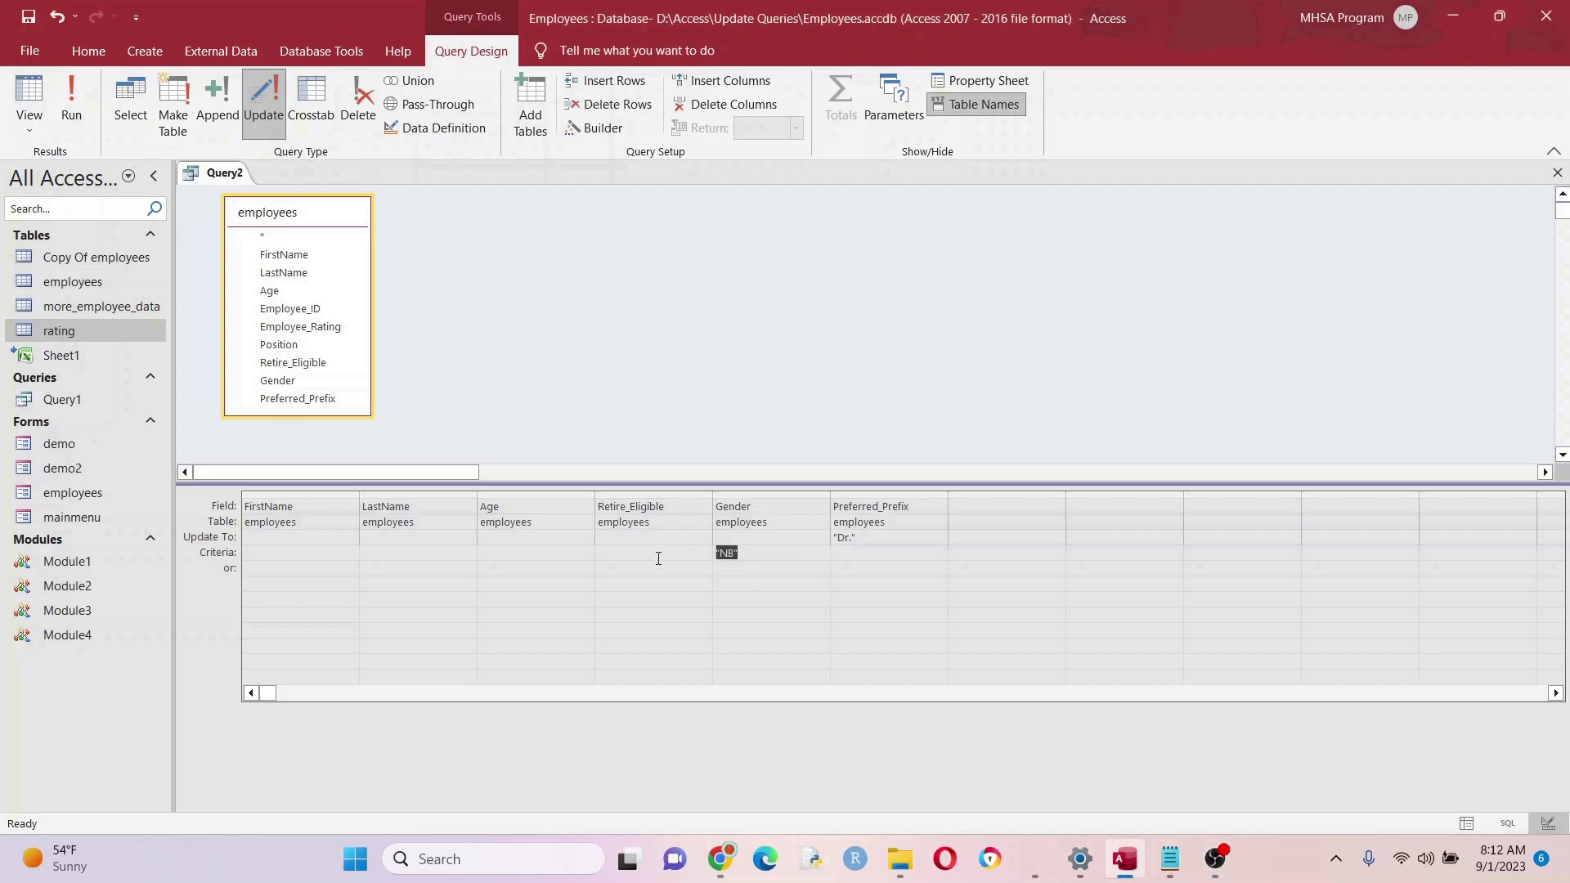
key(Delete)
key(Tab)
key(Up)
key(Delete)
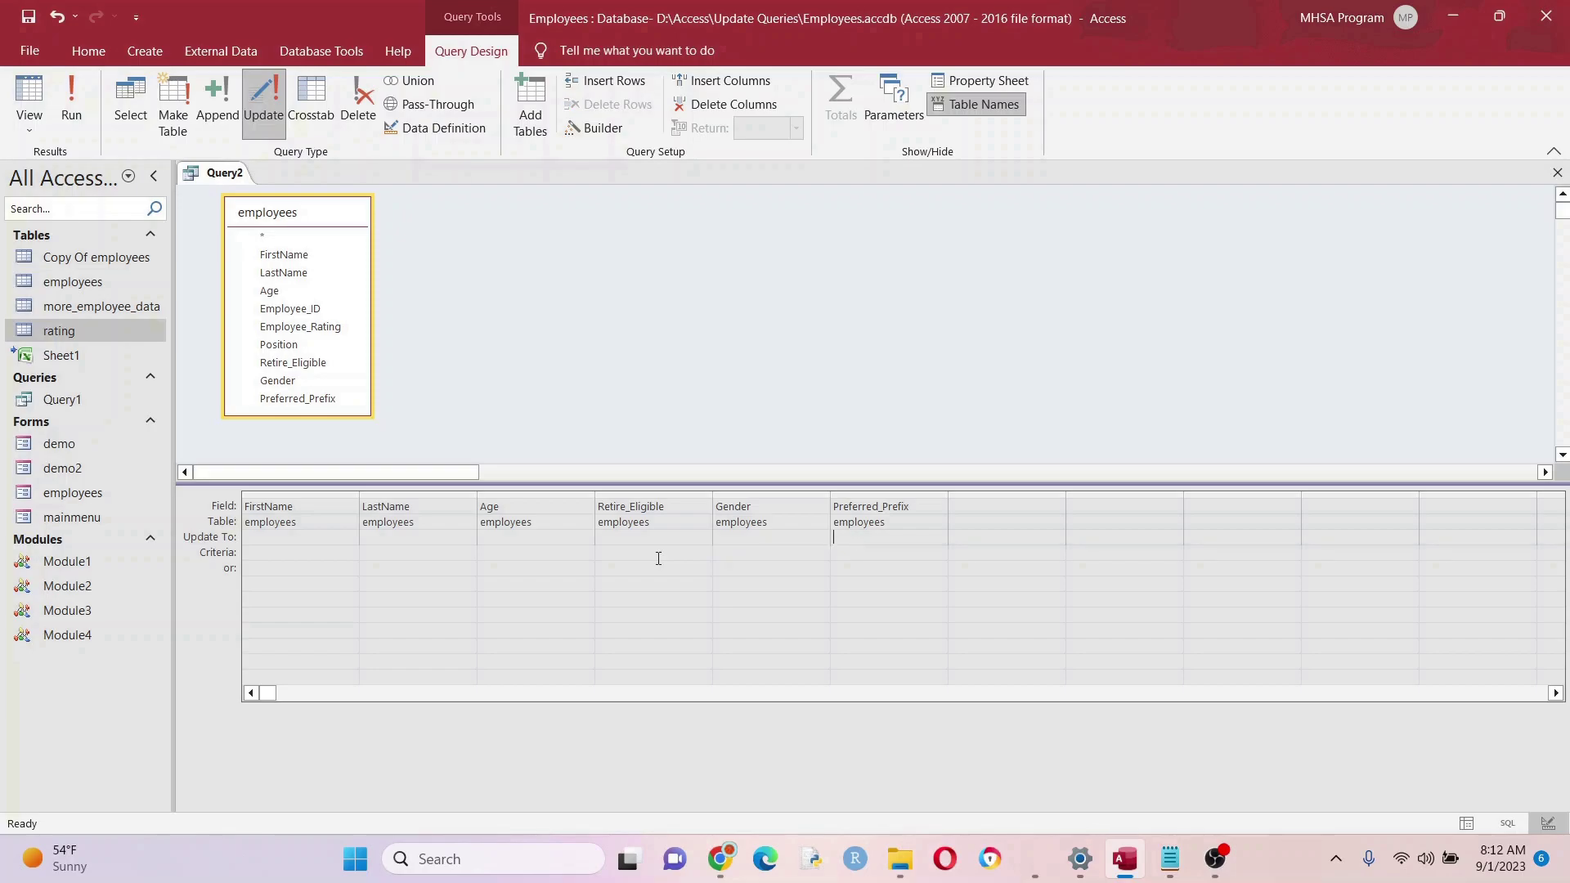
- Run Query2 as a select query and inspect the employees' Preferred_Prefix values
click(131, 102)
click(72, 102)
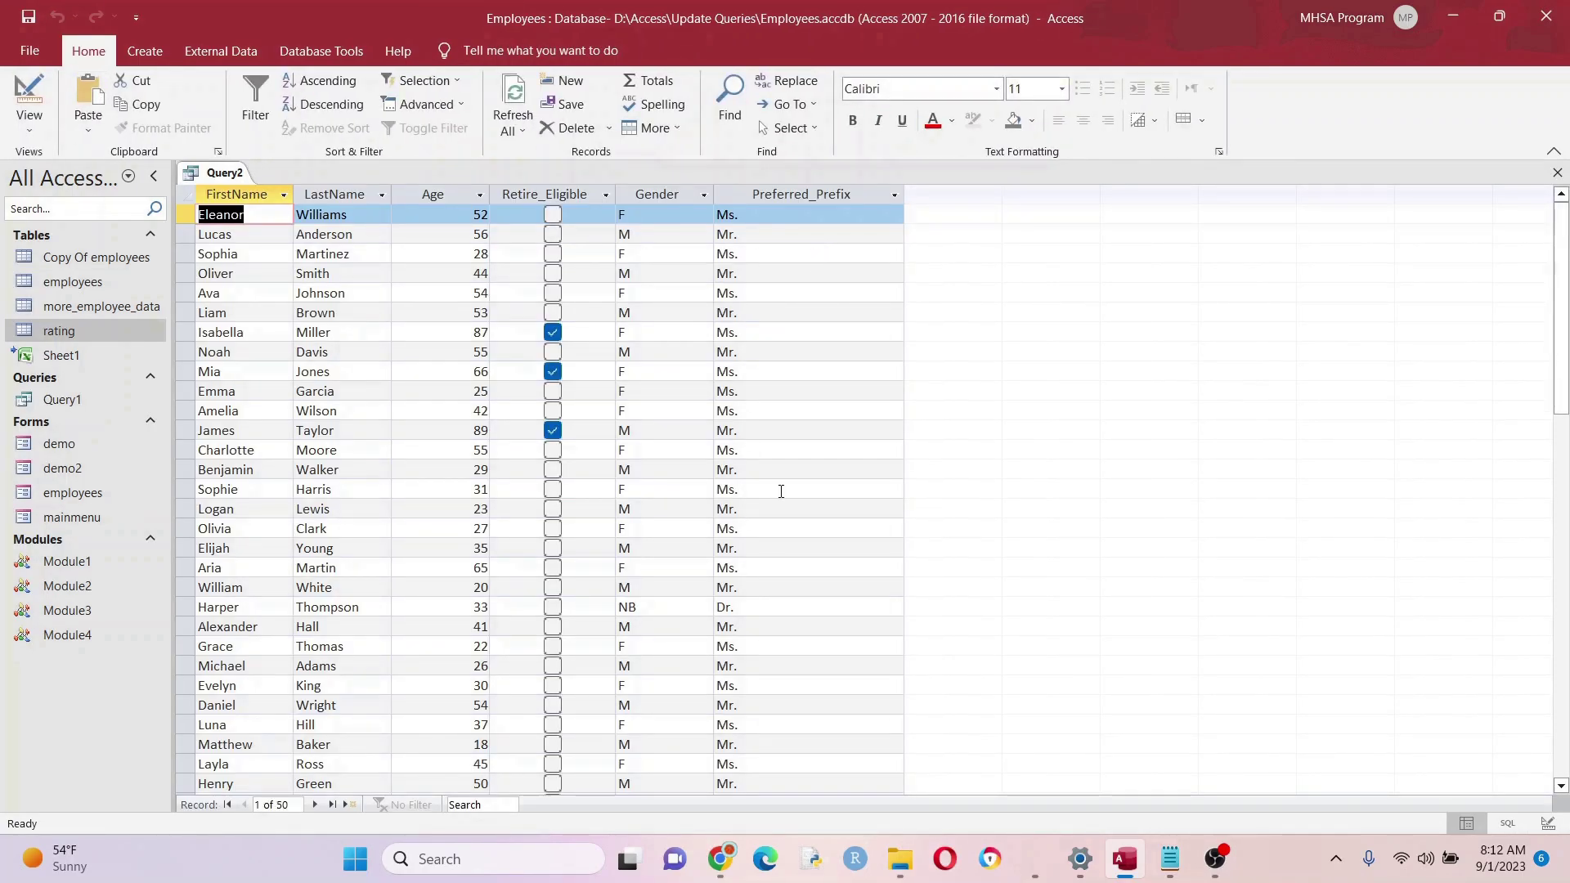
click(750, 607)
click(748, 587)
click(748, 568)
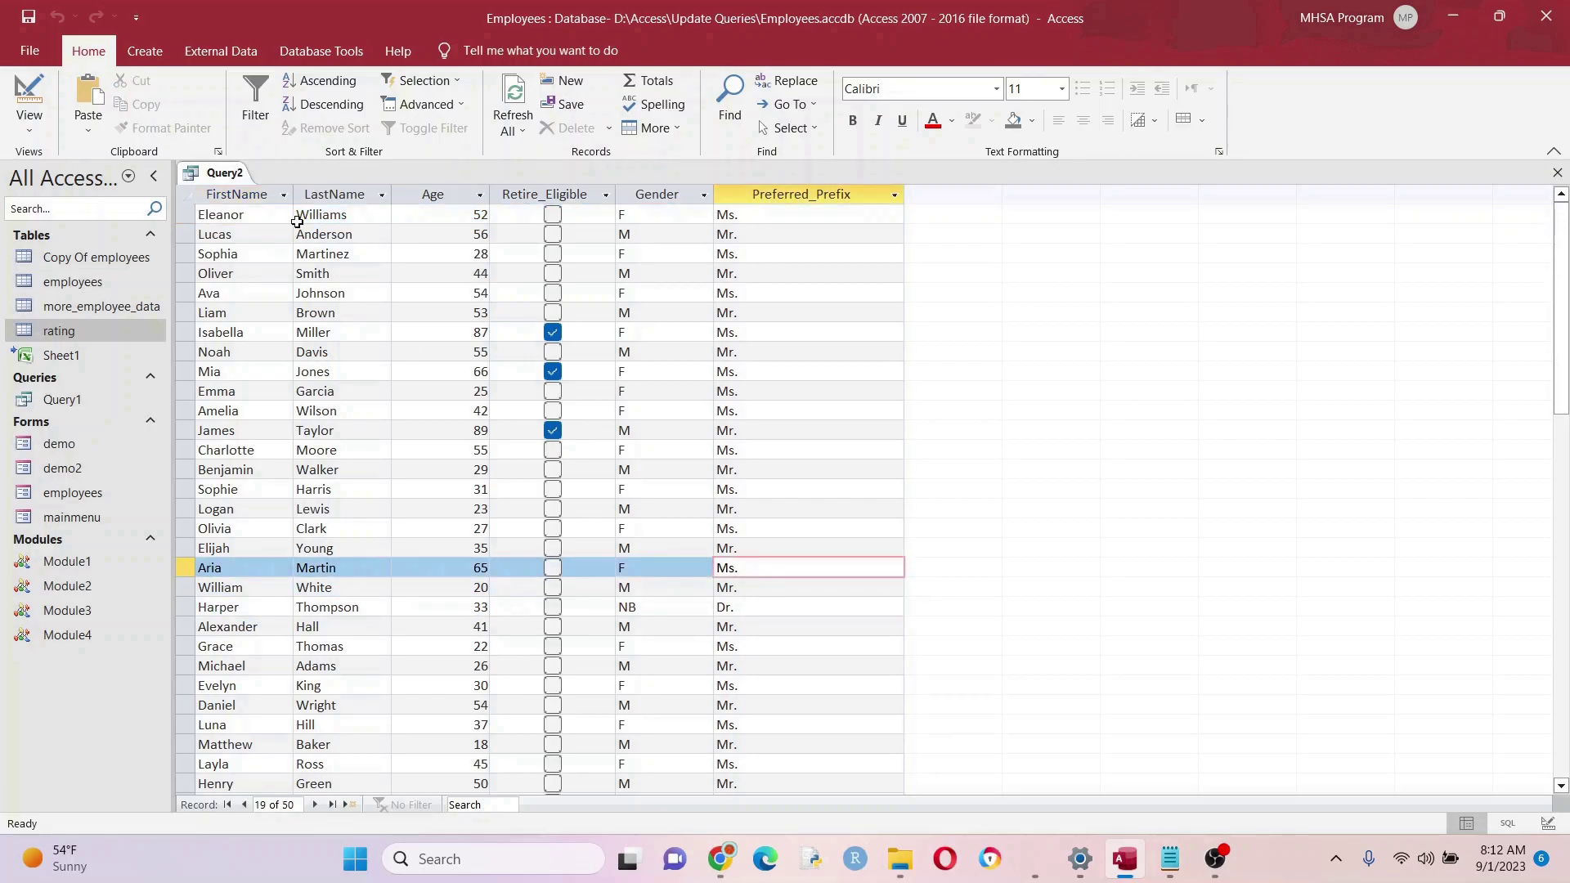
click(805, 193)
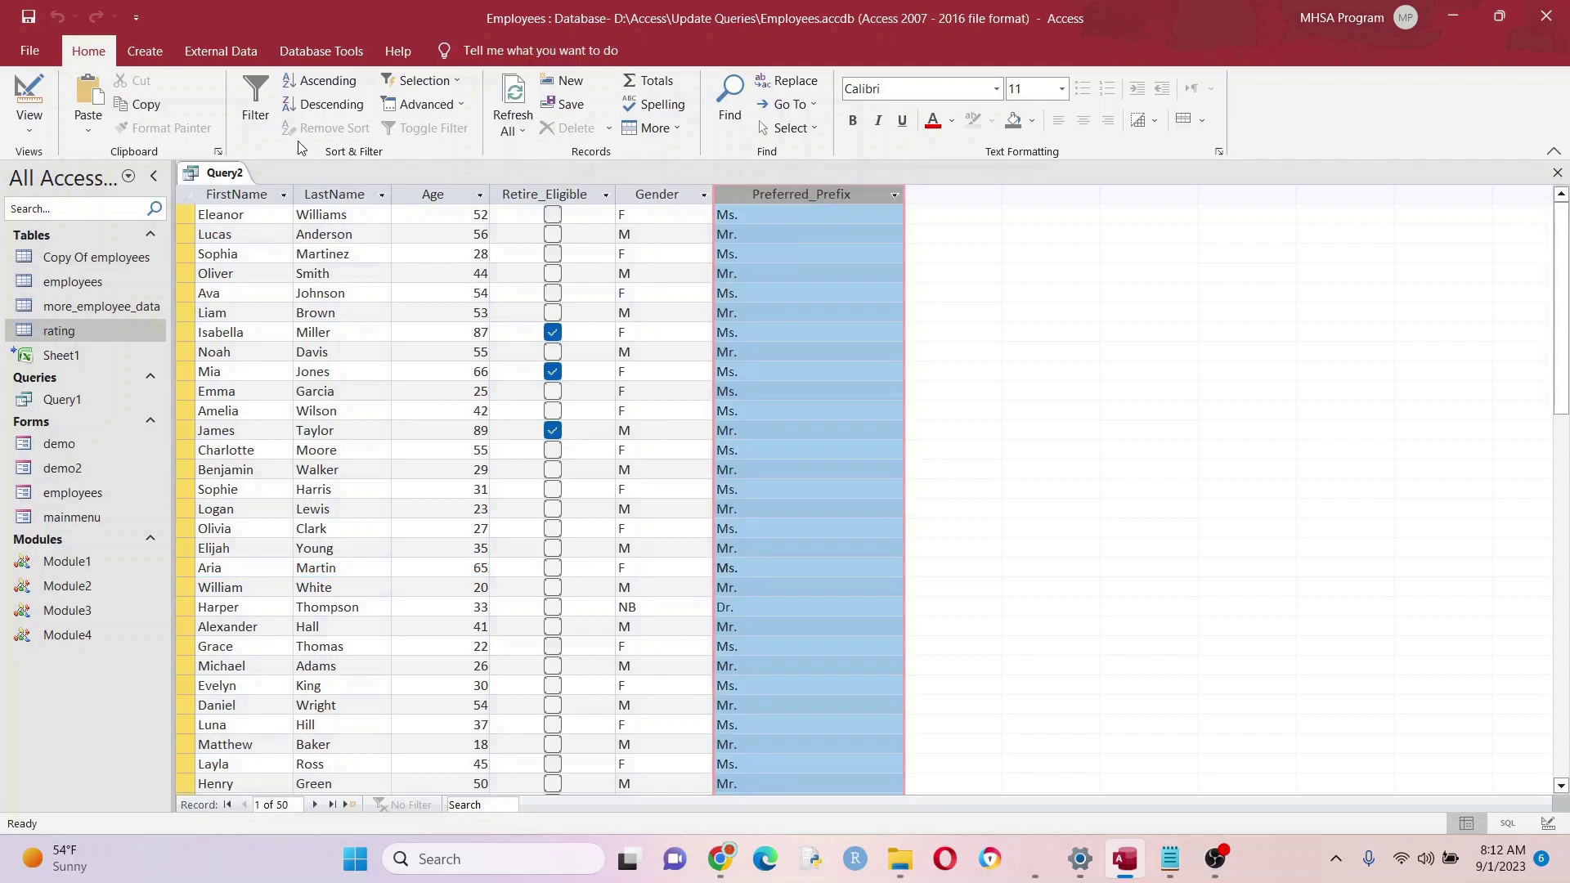
- Set Preferred_Prefix to Null in an update query and apply it to all 50 rows
right_click(230, 171)
click(286, 262)
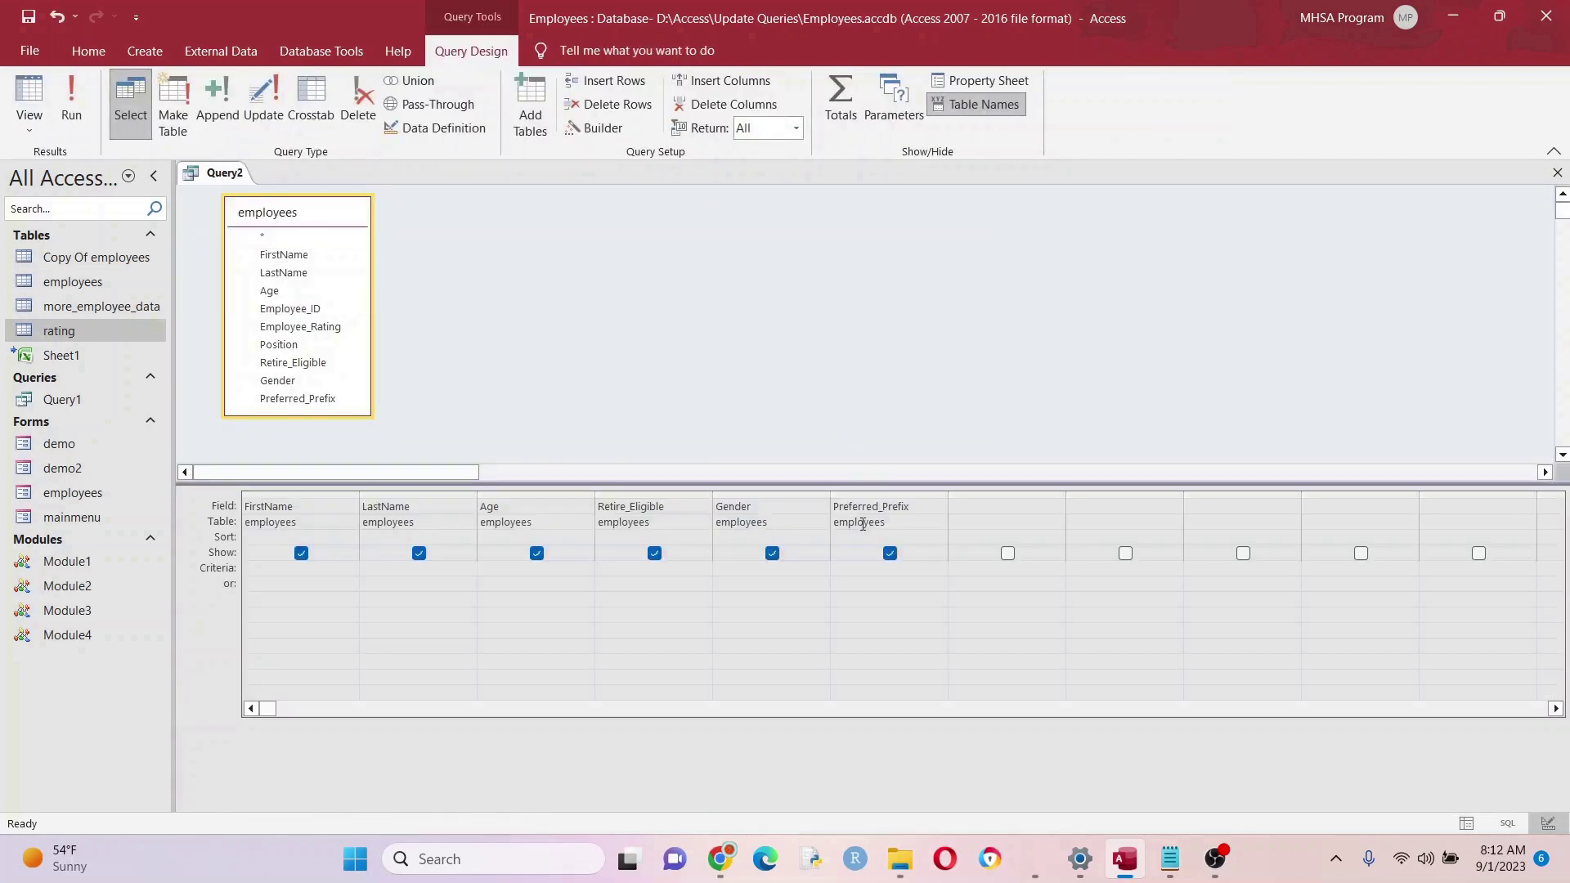
click(263, 106)
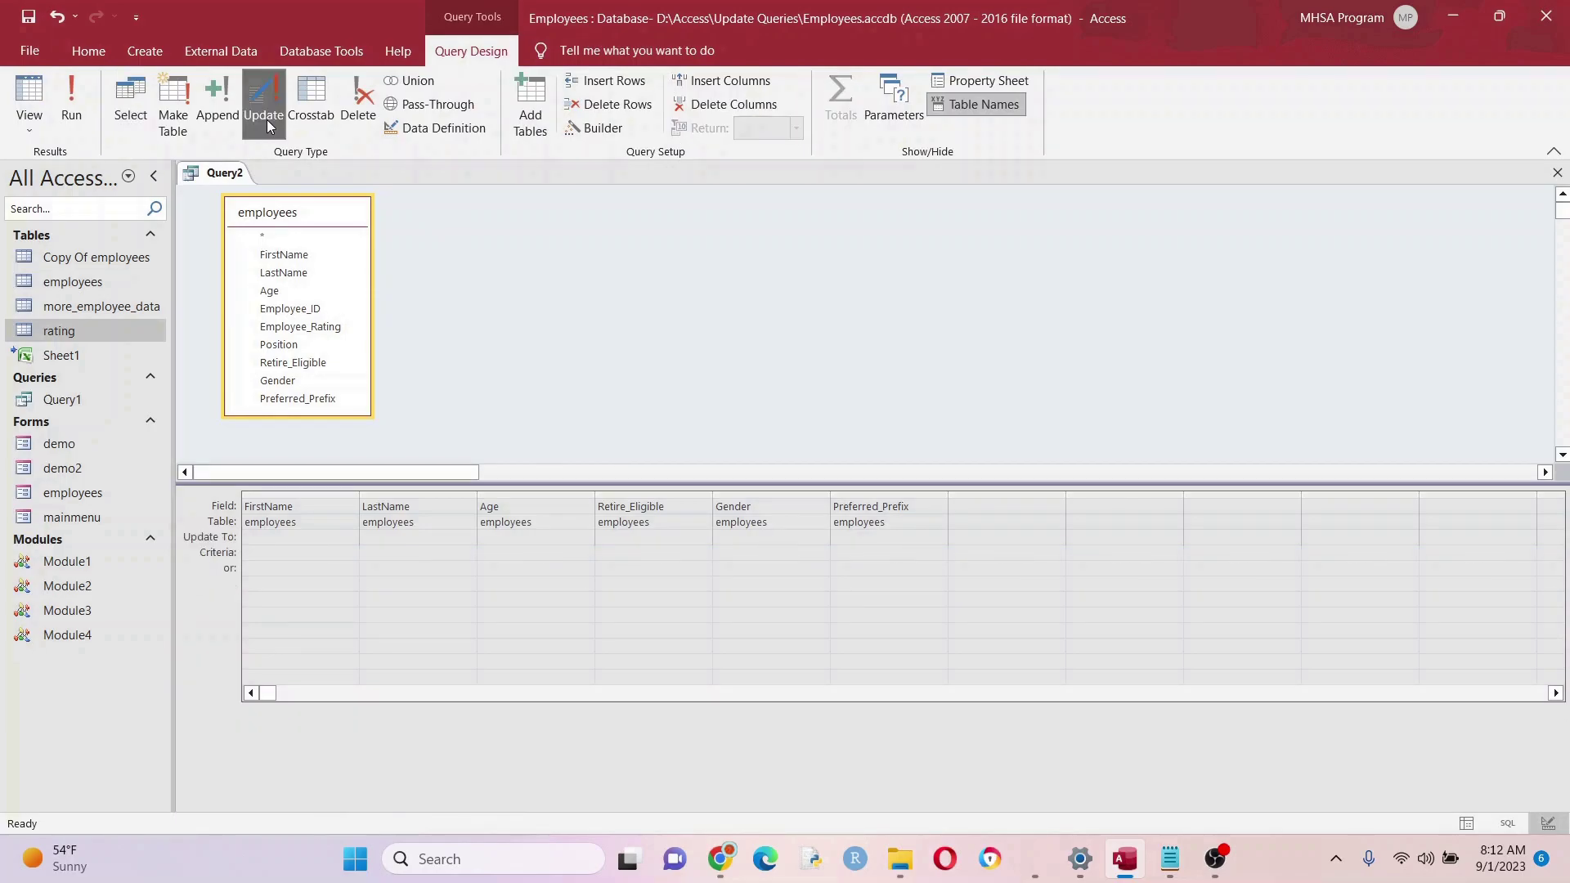
click(896, 535)
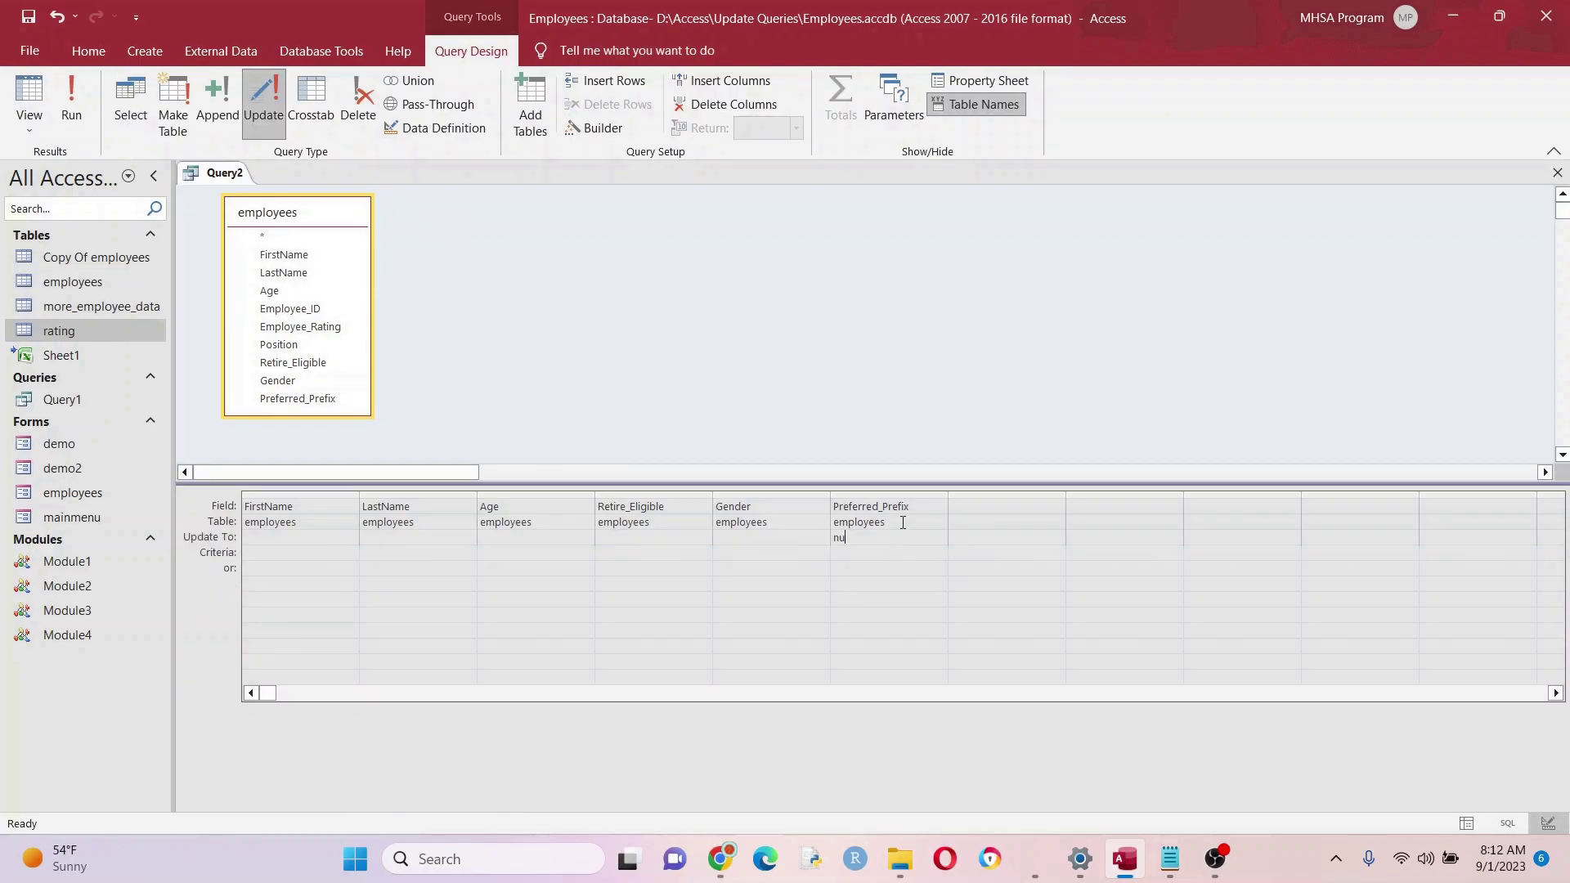
key(Down)
click(71, 98)
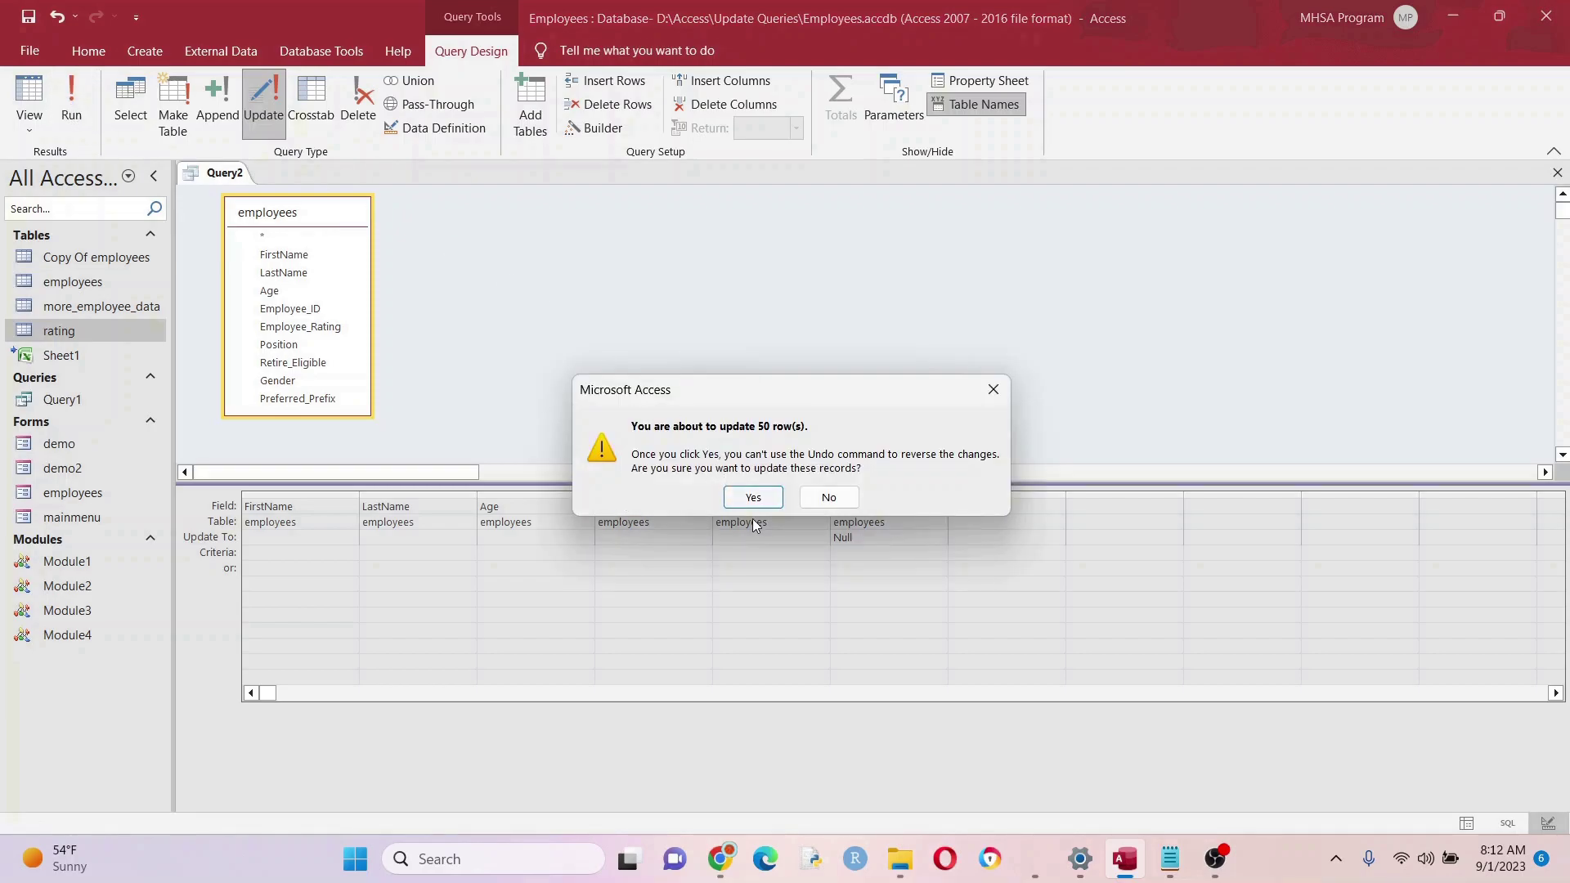
click(769, 503)
- View the cleared prefixes, then add column t with a nested IIf on Gender giving Mr./Ms./Dr., and run it
click(131, 104)
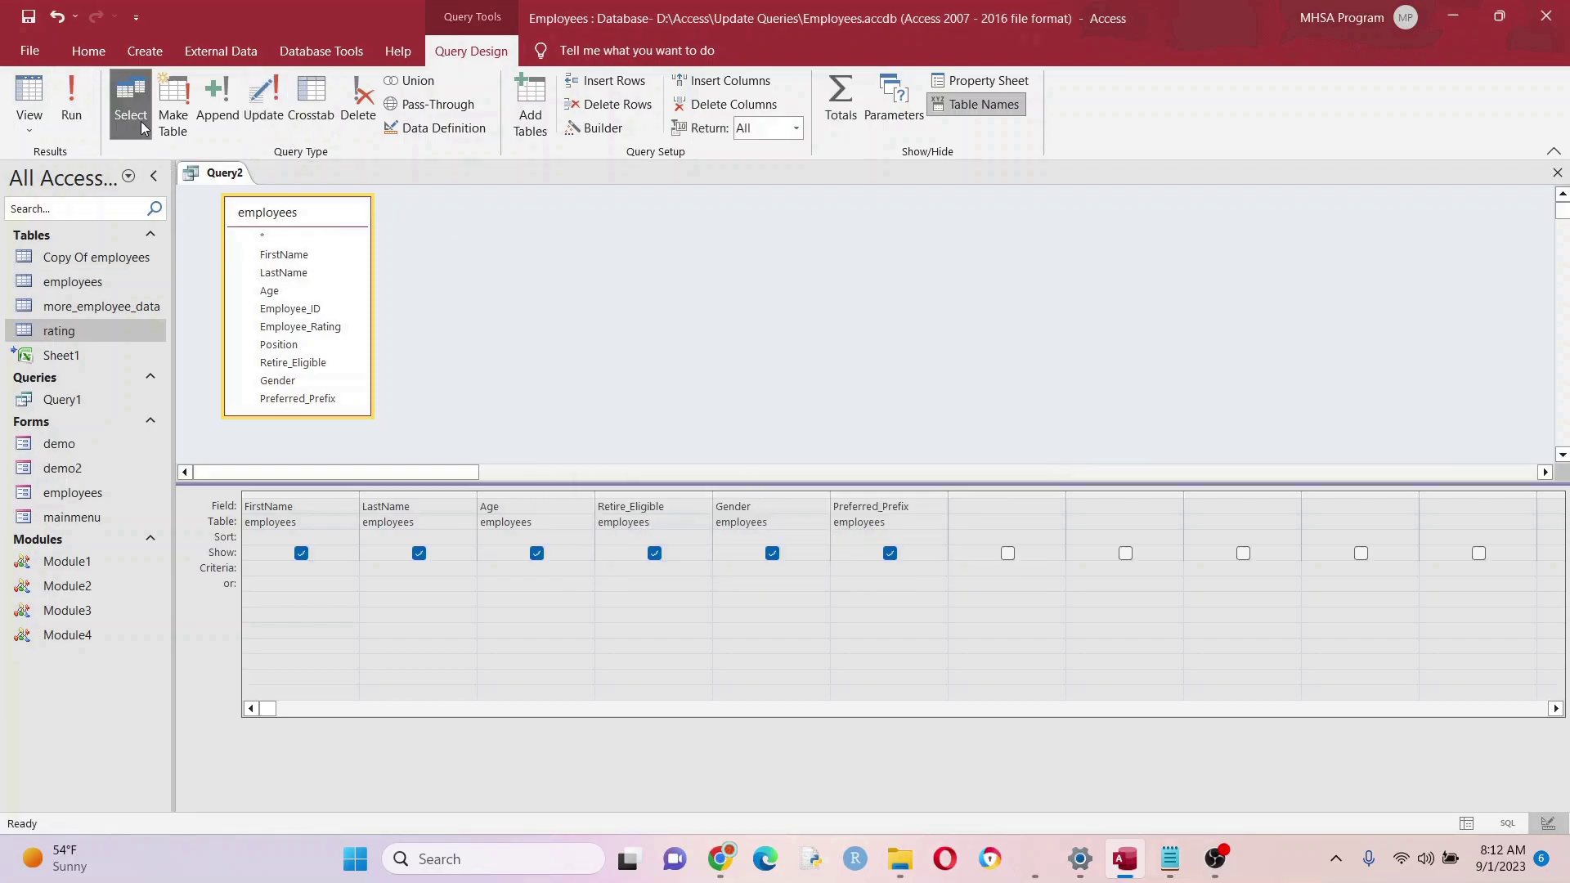
click(71, 99)
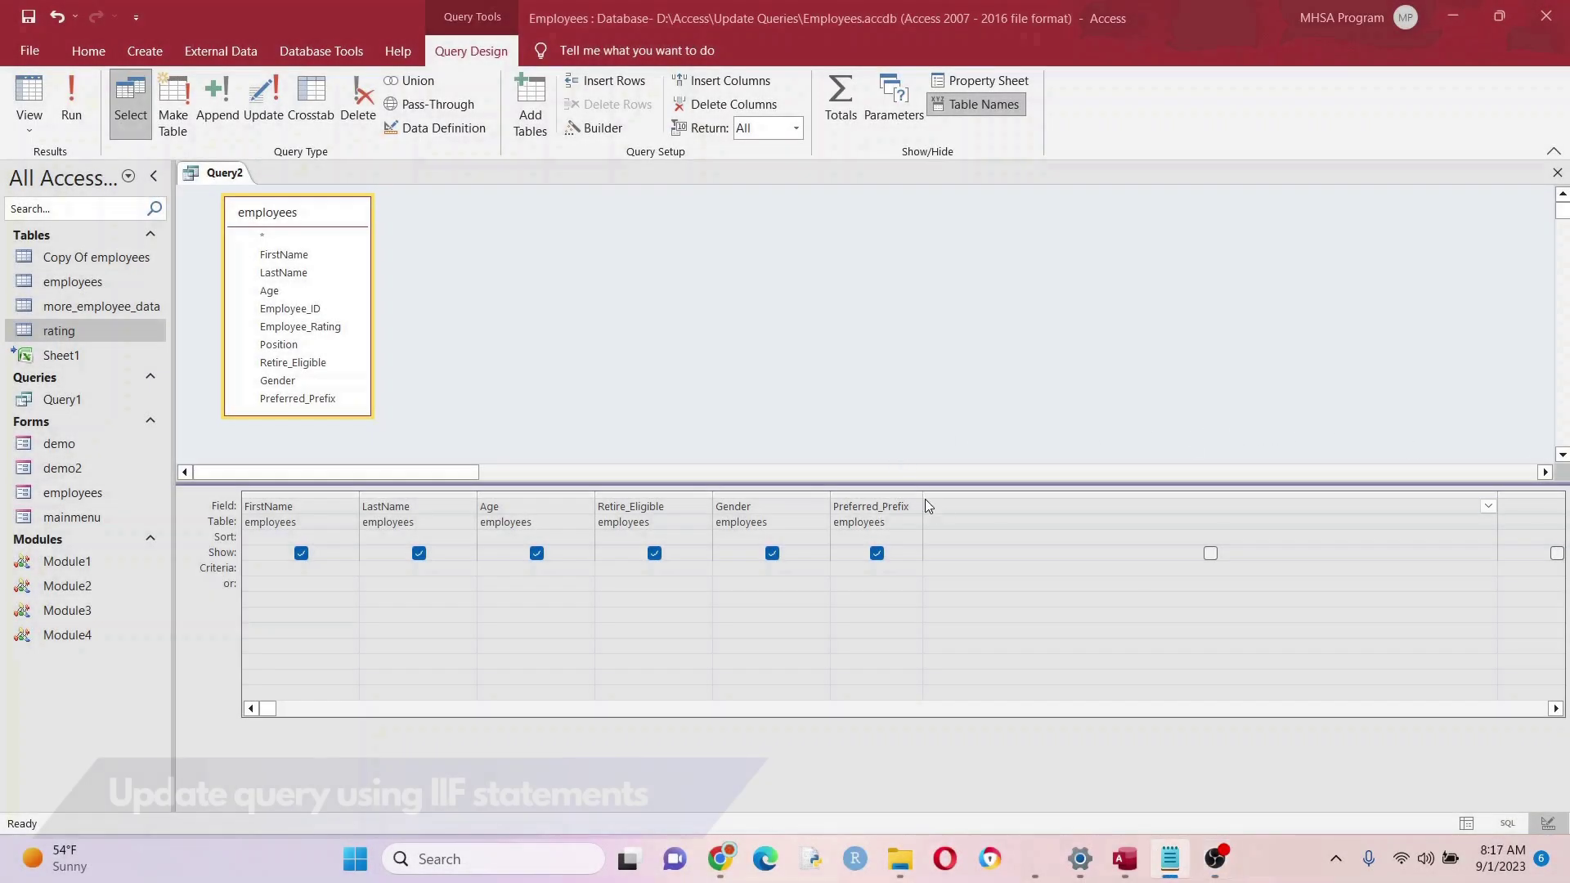
click(980, 504)
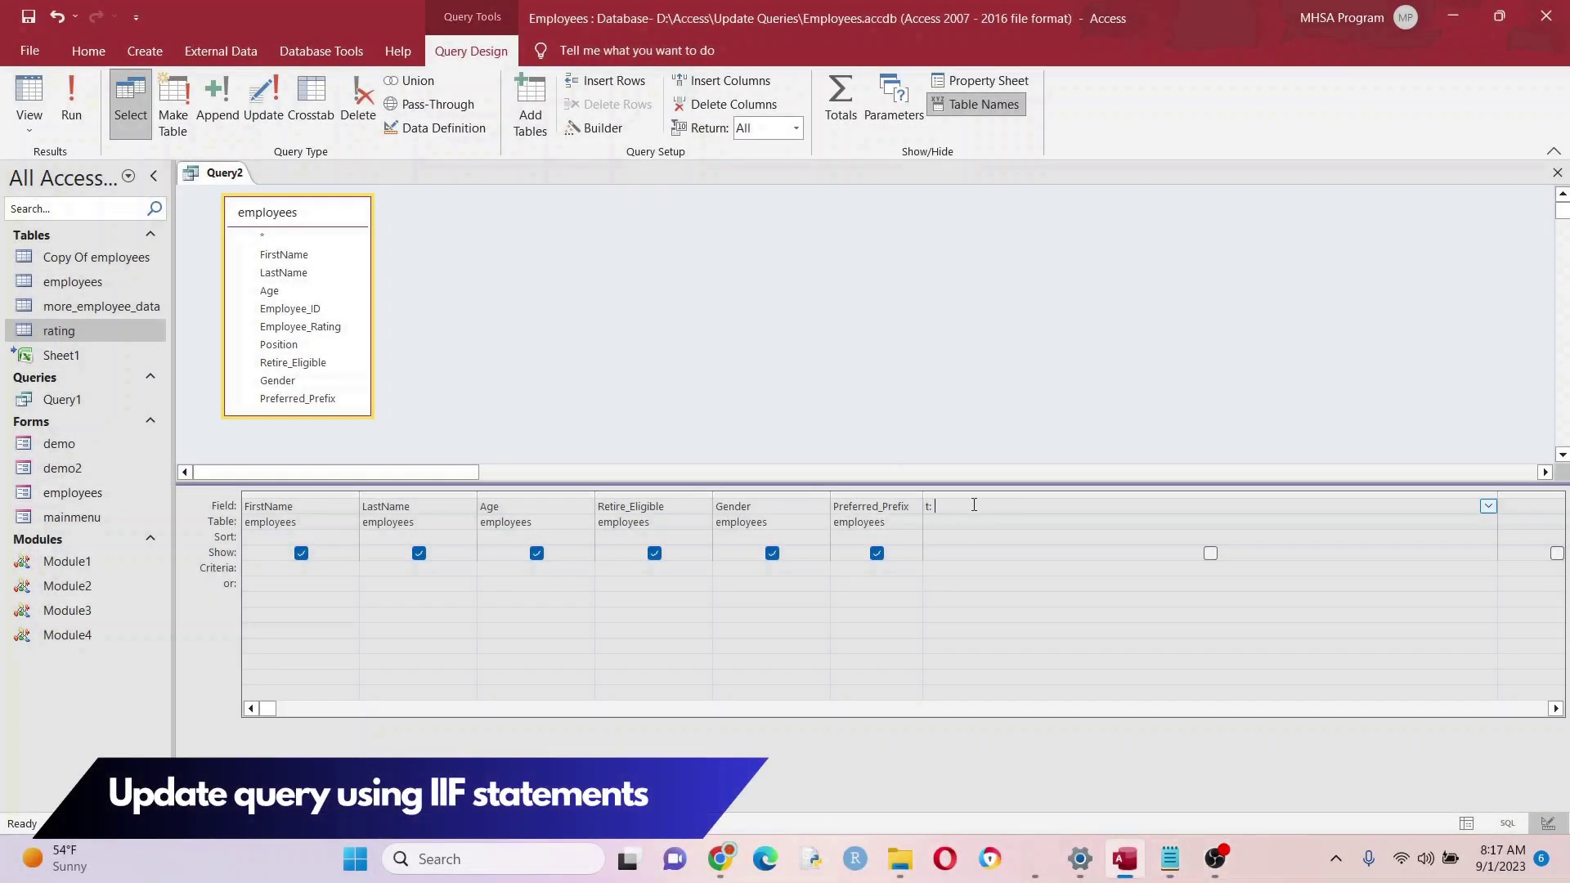
text(t: IIF([Gender)
text(] = "M", "Mrs)
text(, IIF()
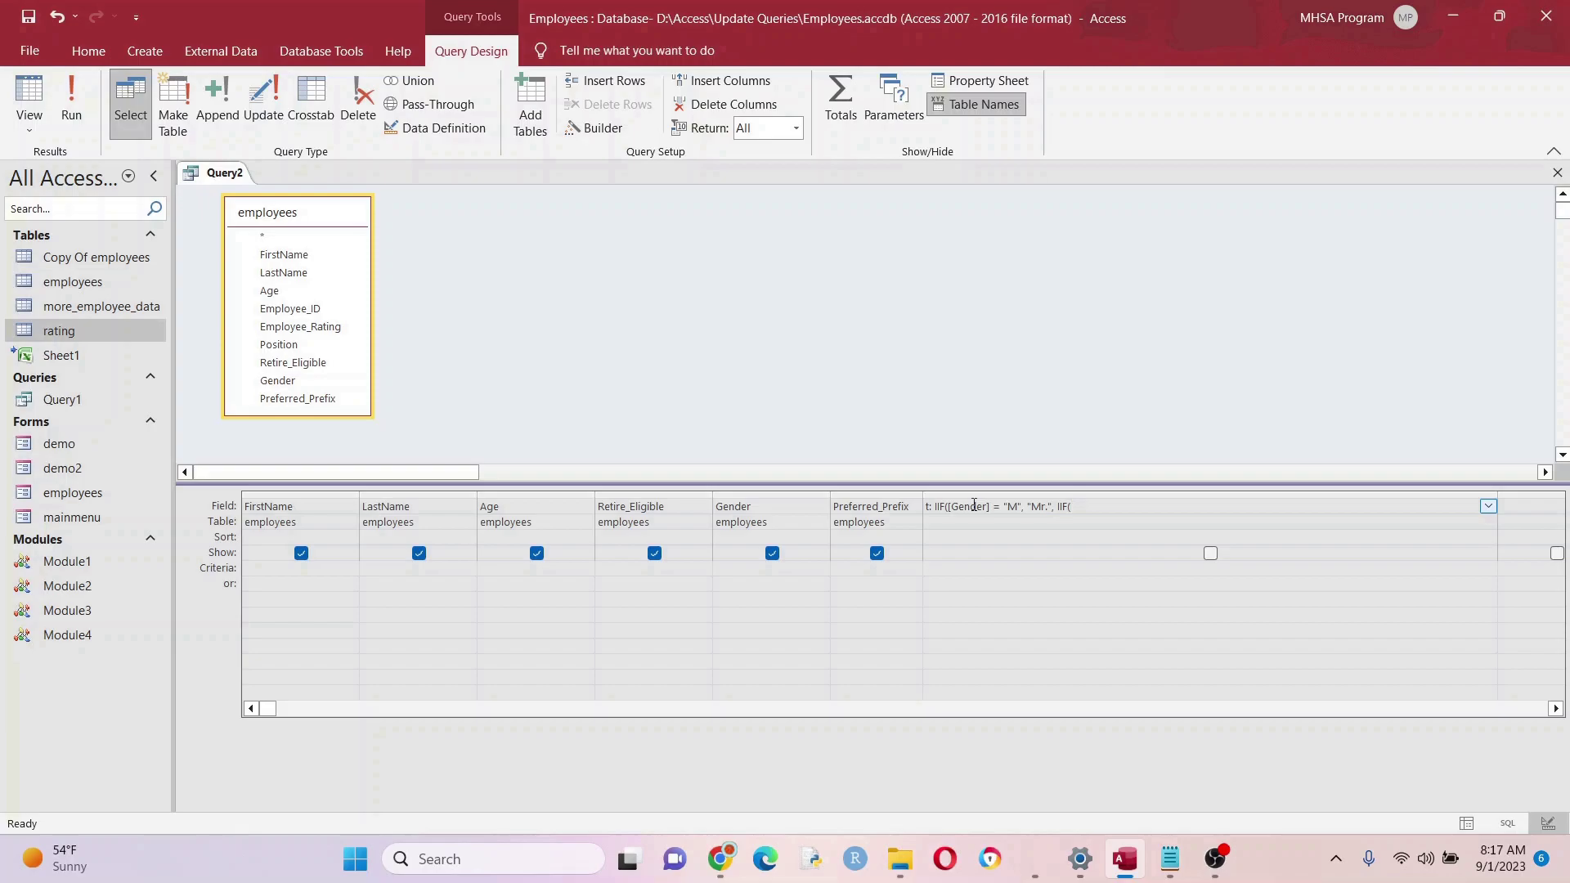
text([Gender] = "F", "Ms.", IIF([Gender]="NB", "Dr.", "")
click(1073, 564)
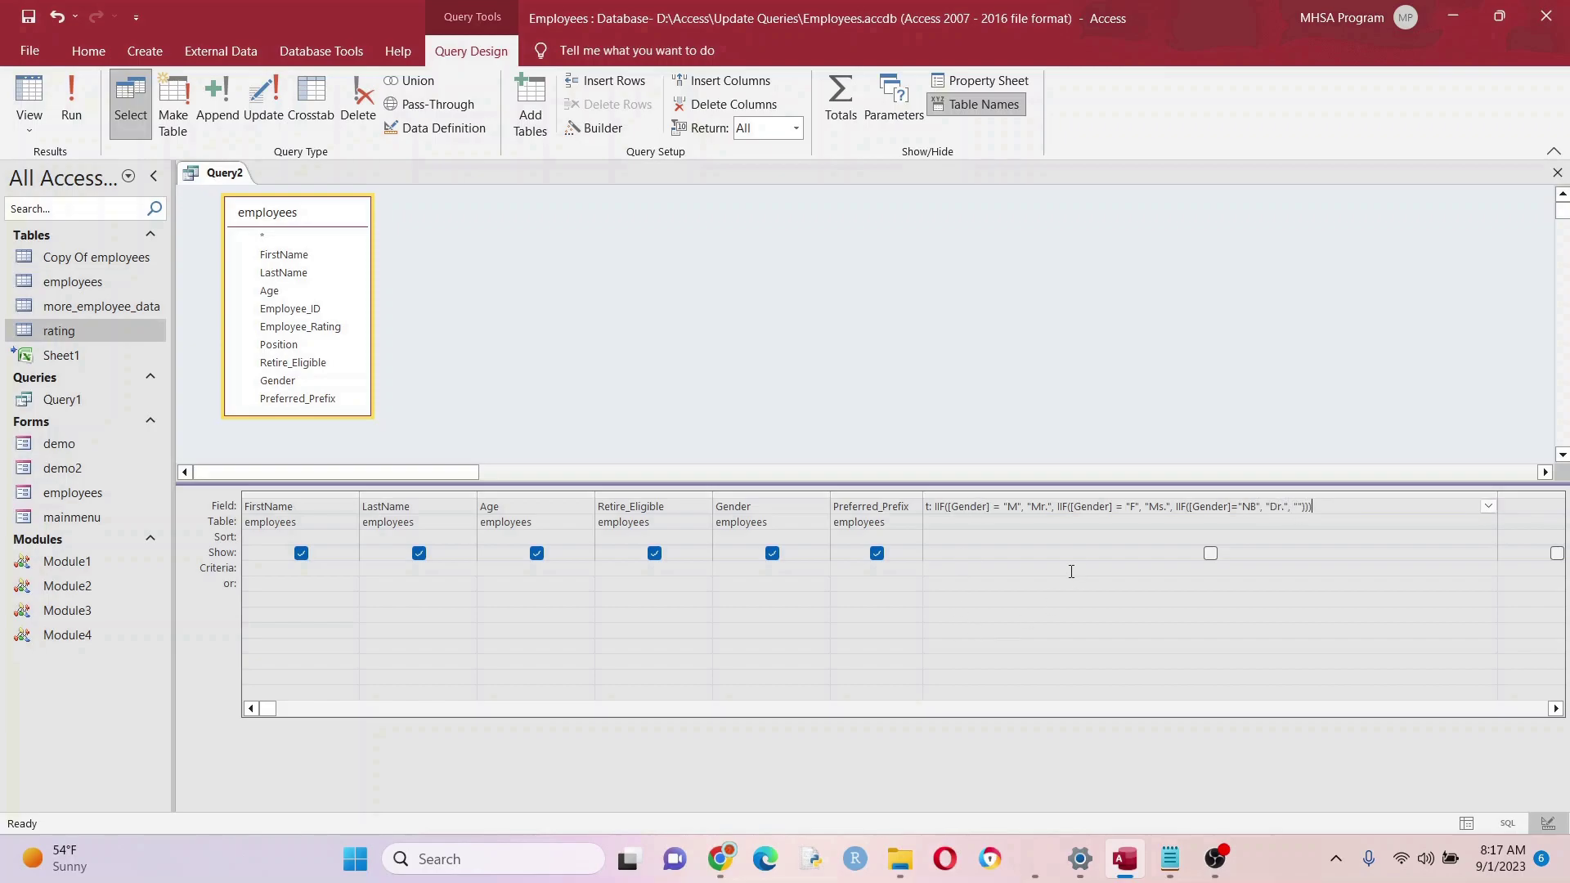
click(70, 118)
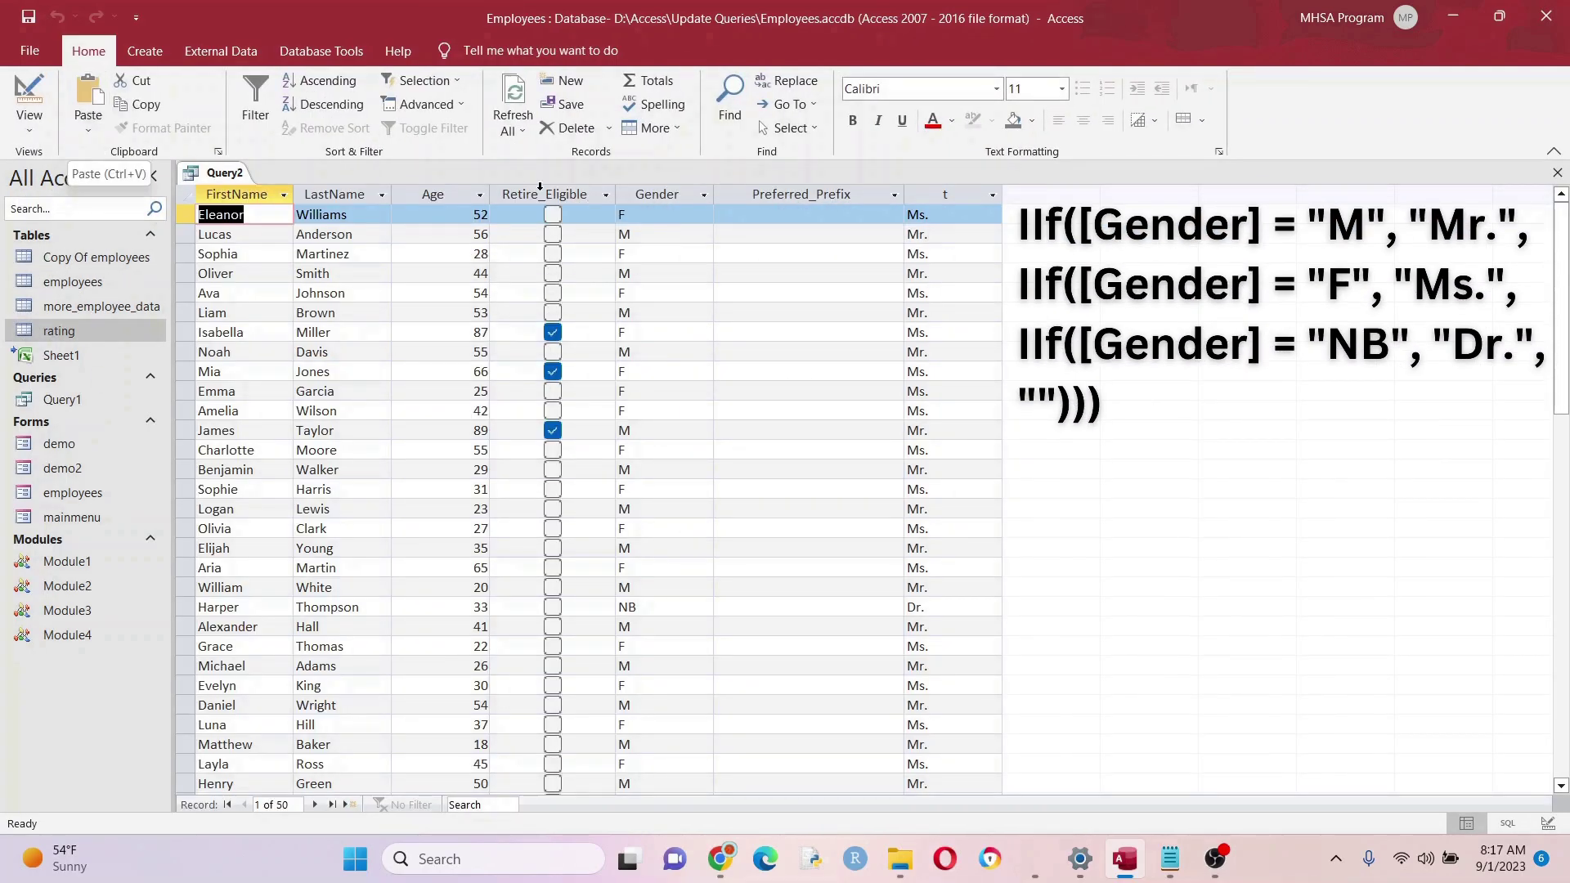
- Return to Design View and copy column t's nested IIf Gender expression
scroll(920, 413, down, 3)
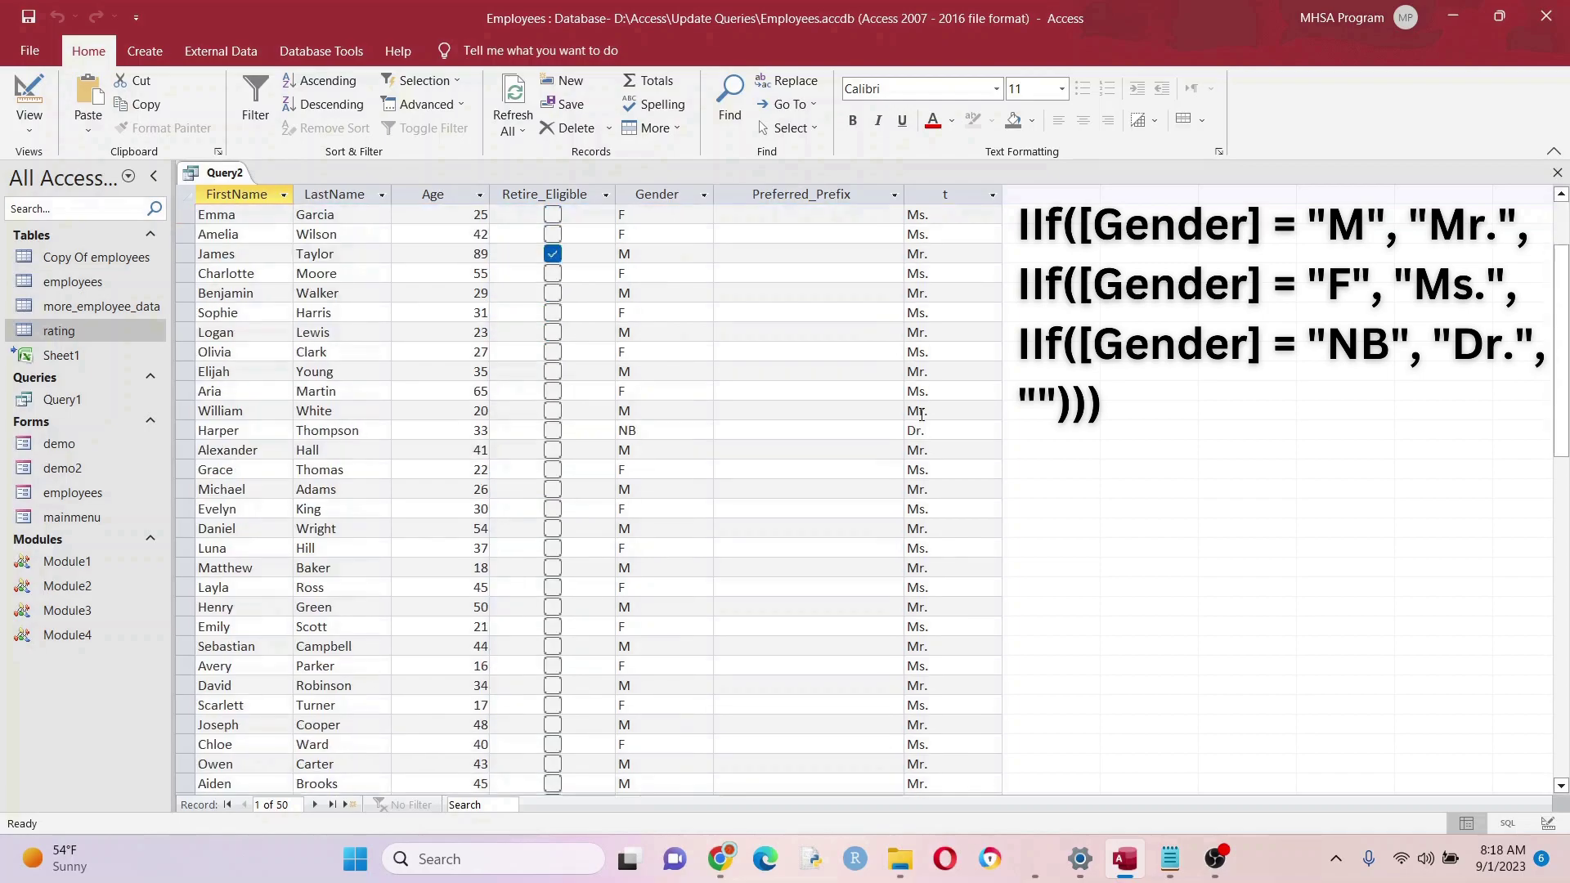
scroll(900, 436, up, 3)
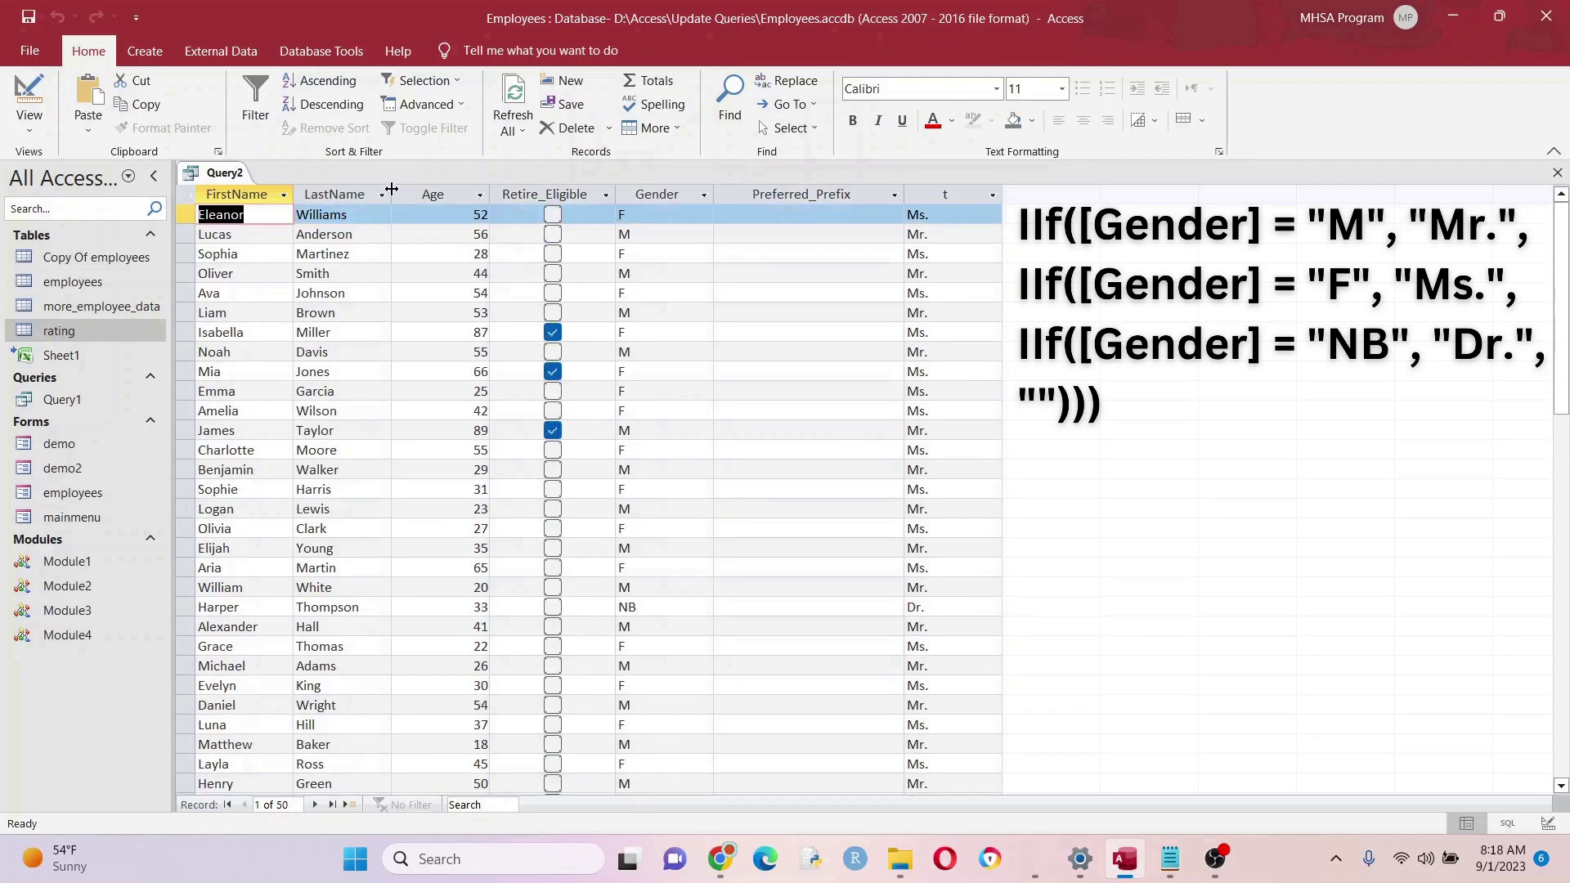
right_click(225, 173)
click(294, 270)
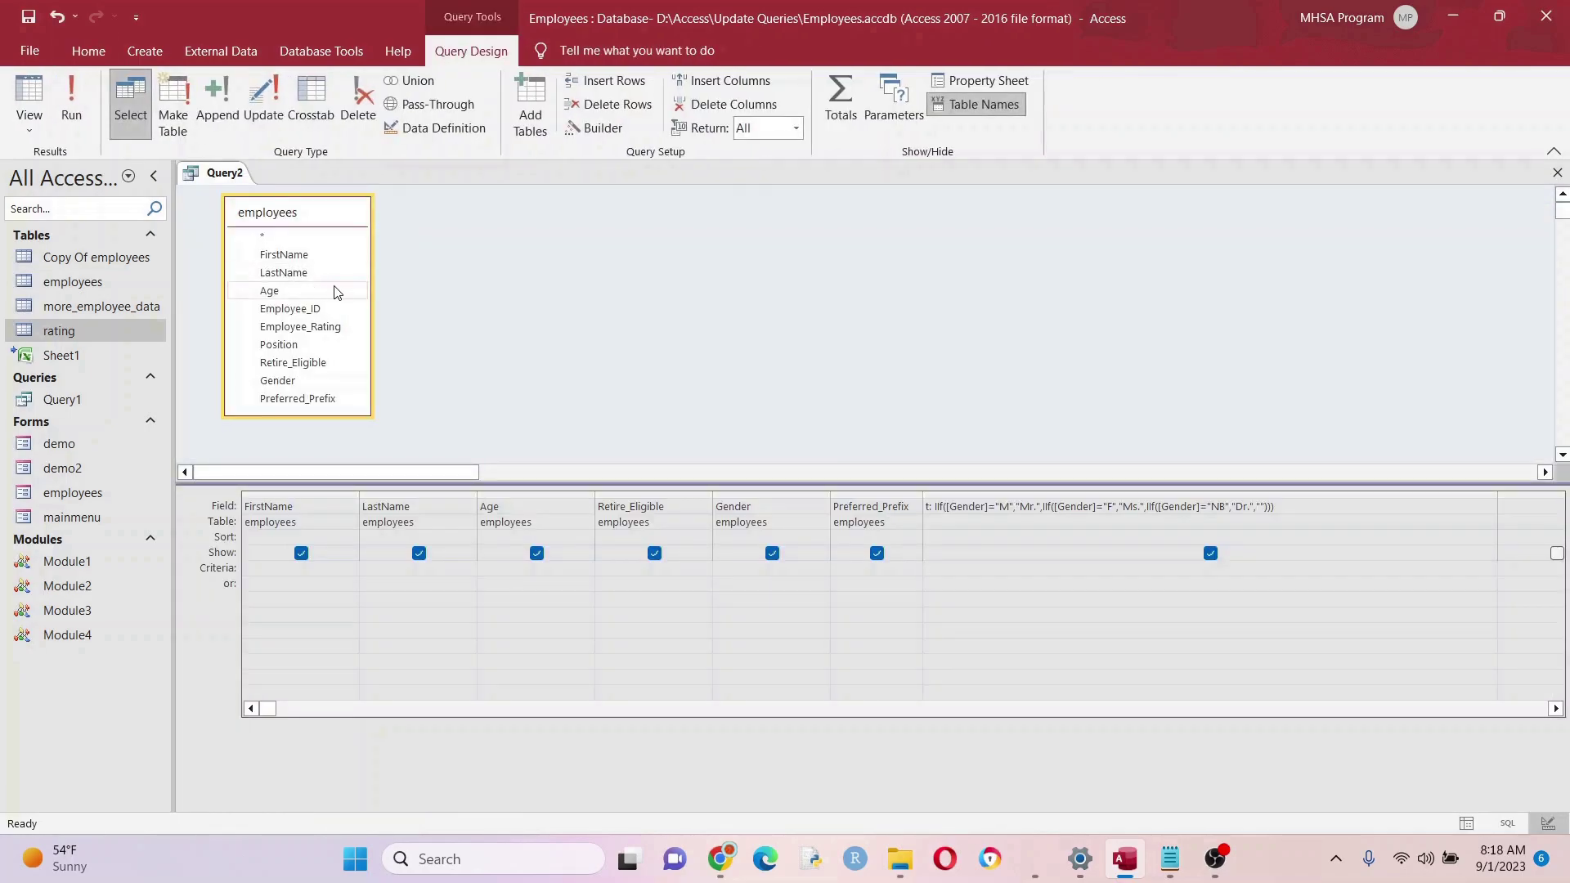
drag(1285, 509, 934, 512)
right_click(969, 513)
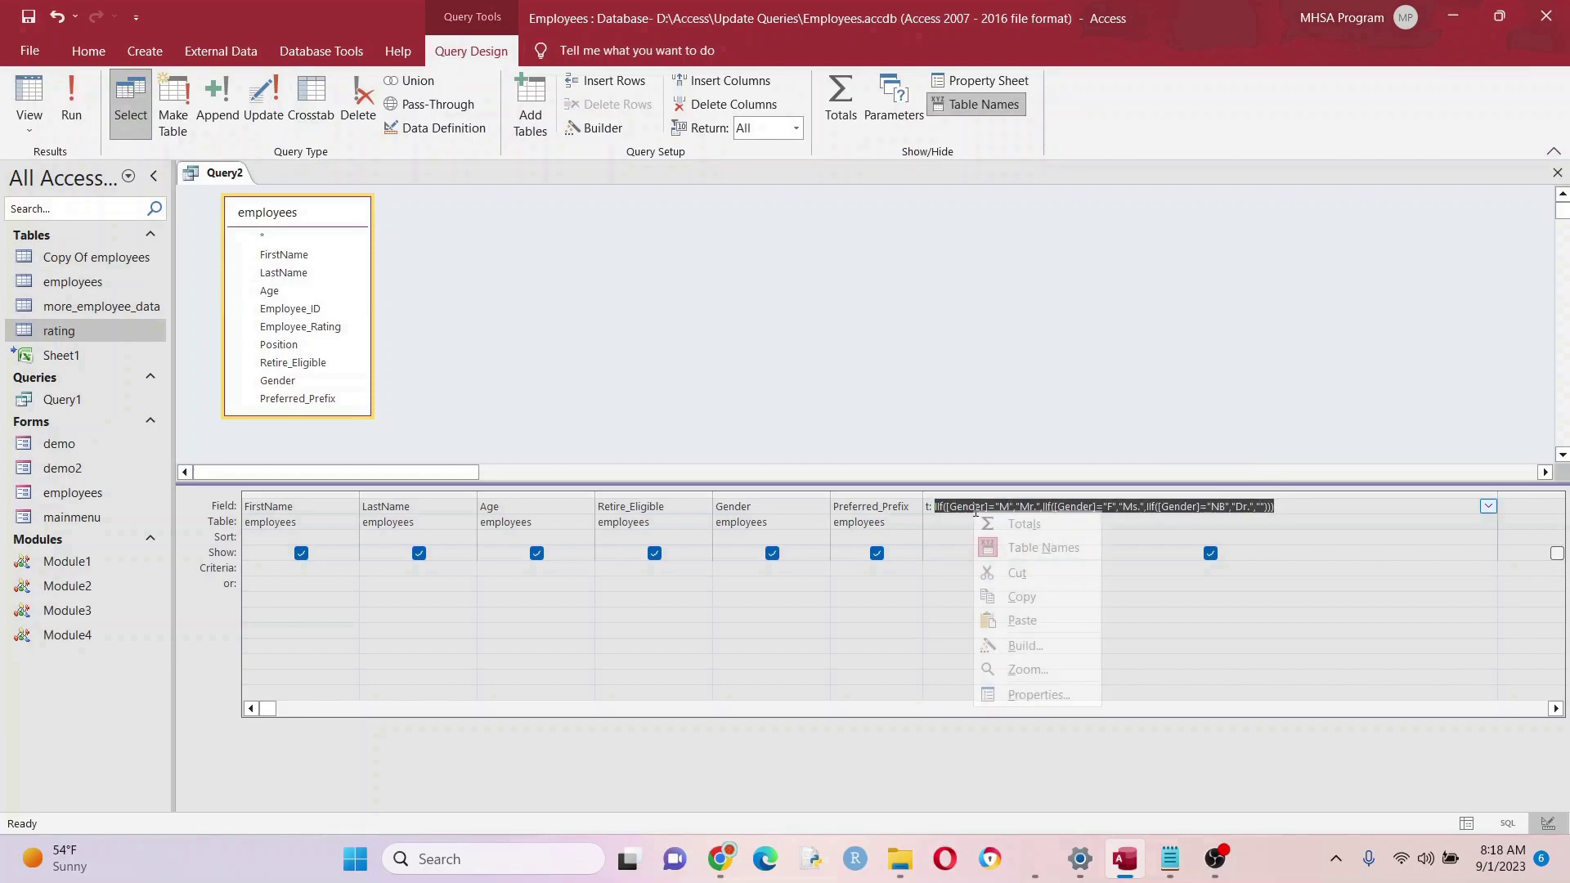
click(1022, 597)
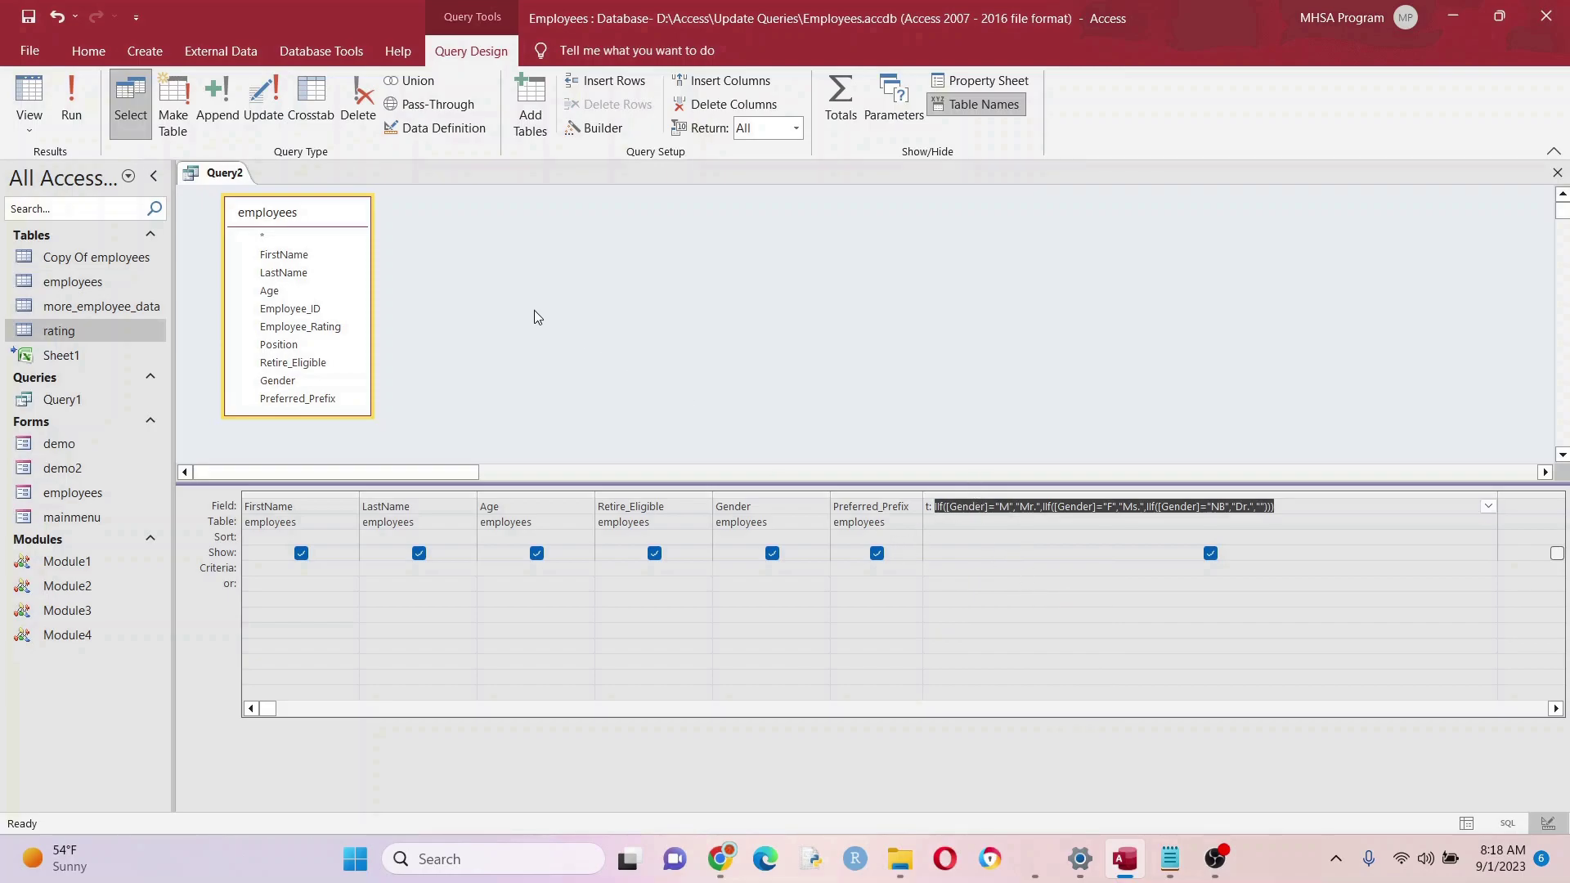
- Make Query2 an update query and paste the IIf expression into Preferred_Prefix's Update To cell
click(263, 114)
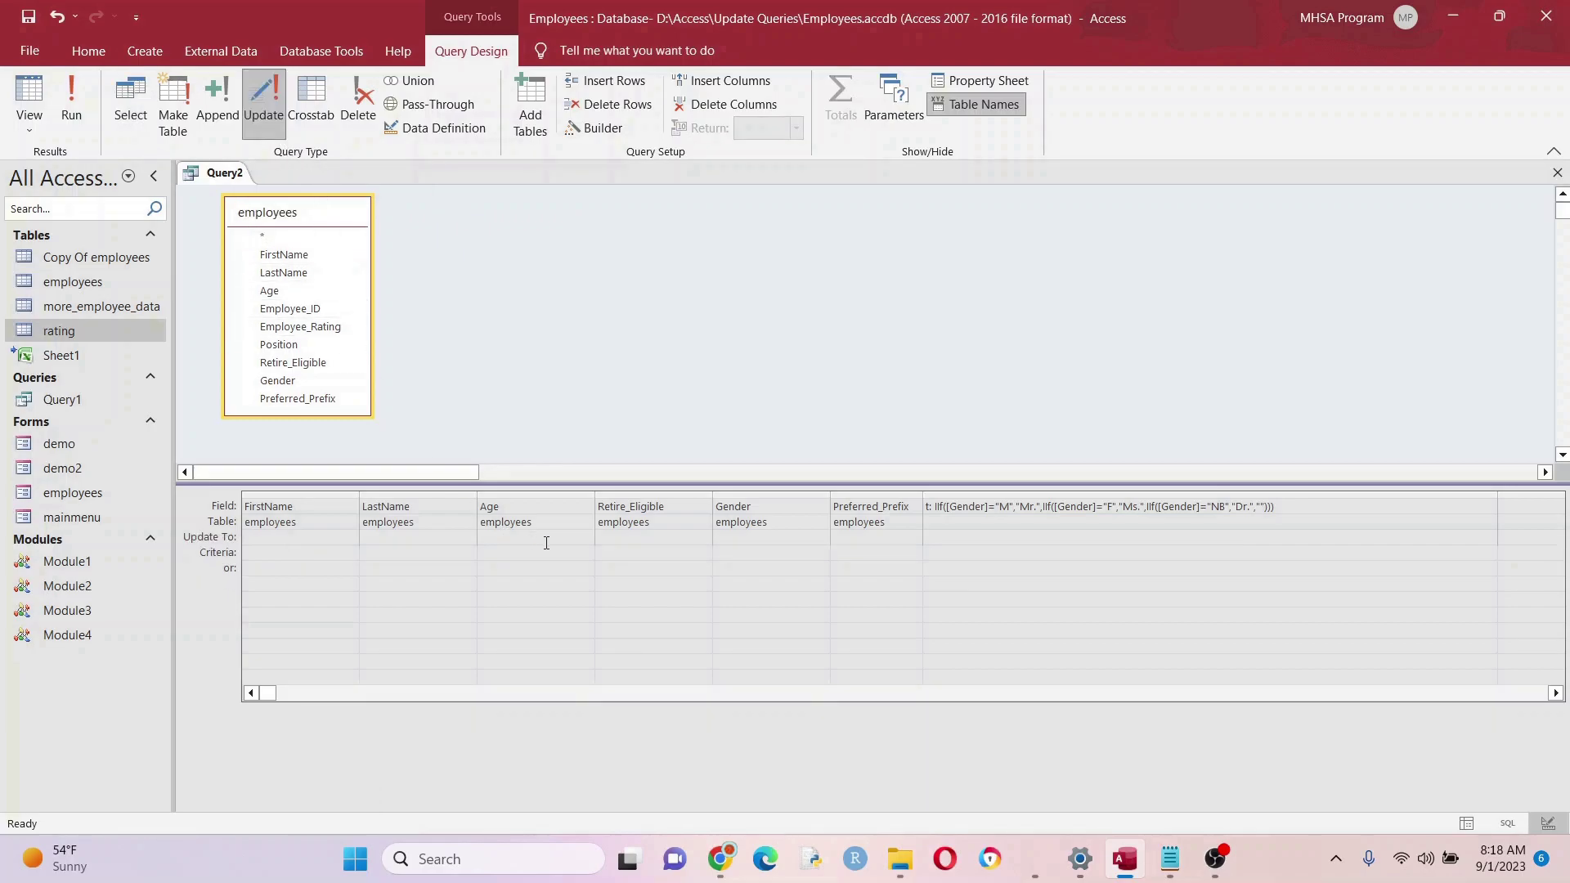
click(869, 538)
right_click(869, 540)
click(916, 648)
drag(922, 495, 1416, 534)
click(1207, 562)
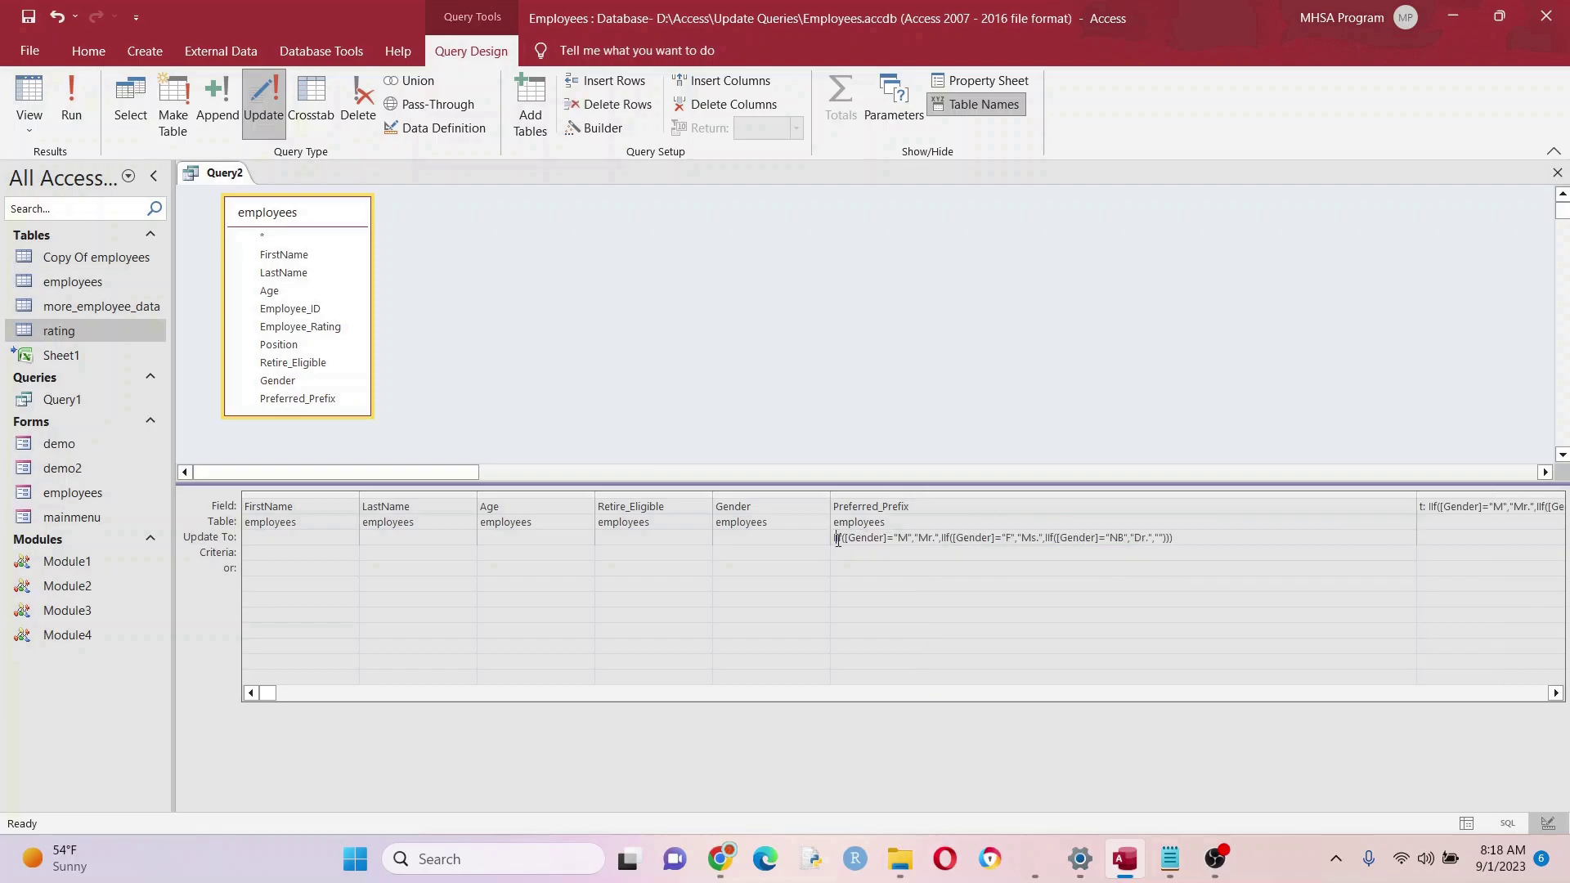
click(838, 540)
- Apply the update to all 50 rows and view the filled prefixes as a select query
click(72, 102)
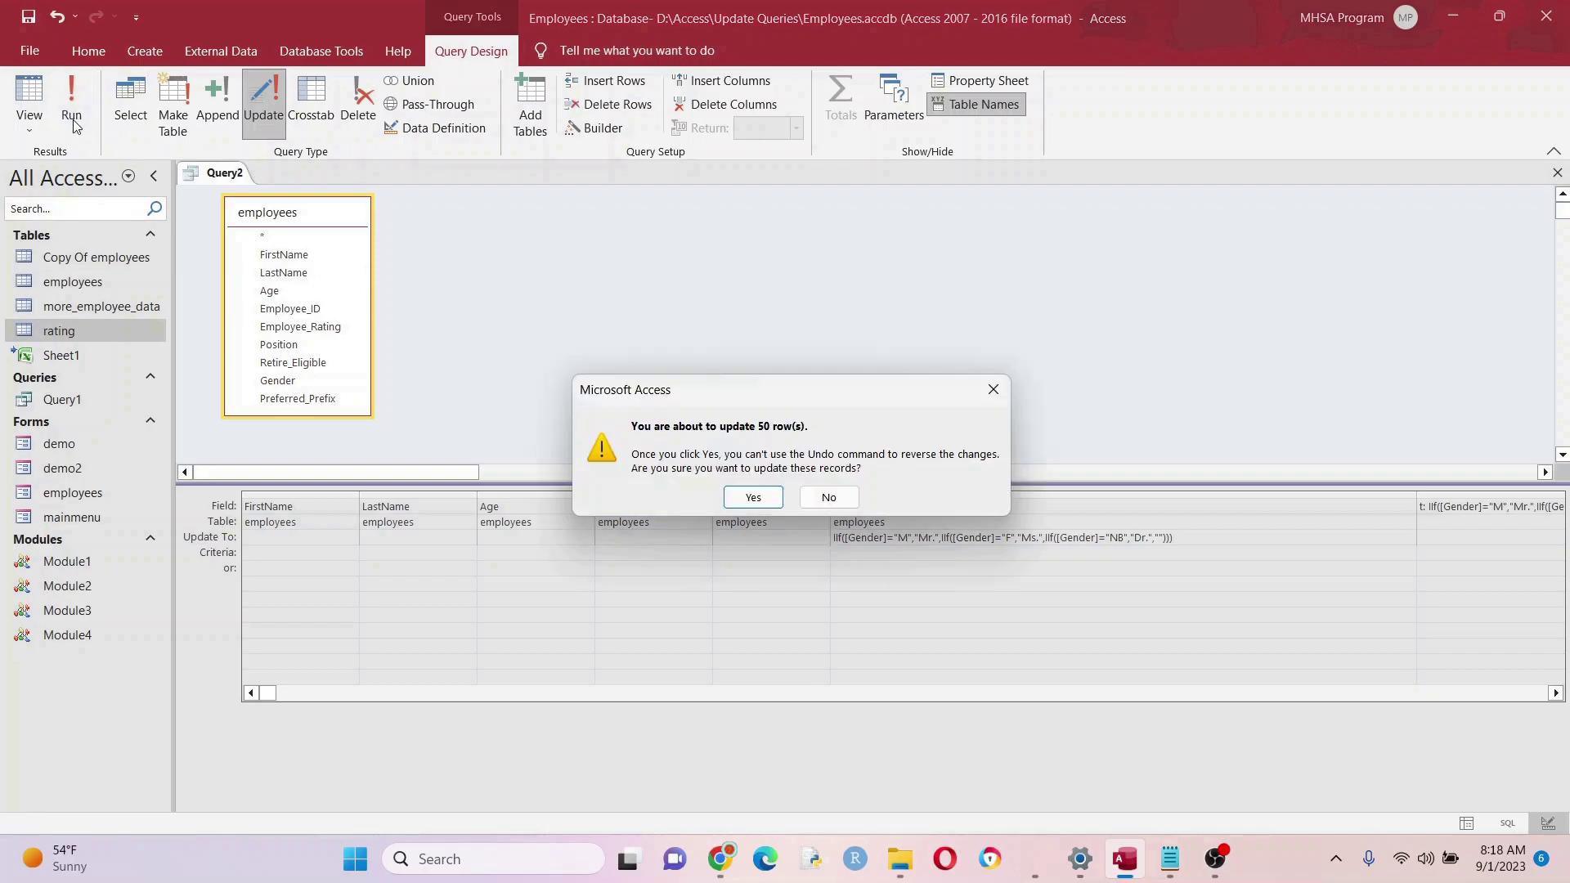
click(762, 502)
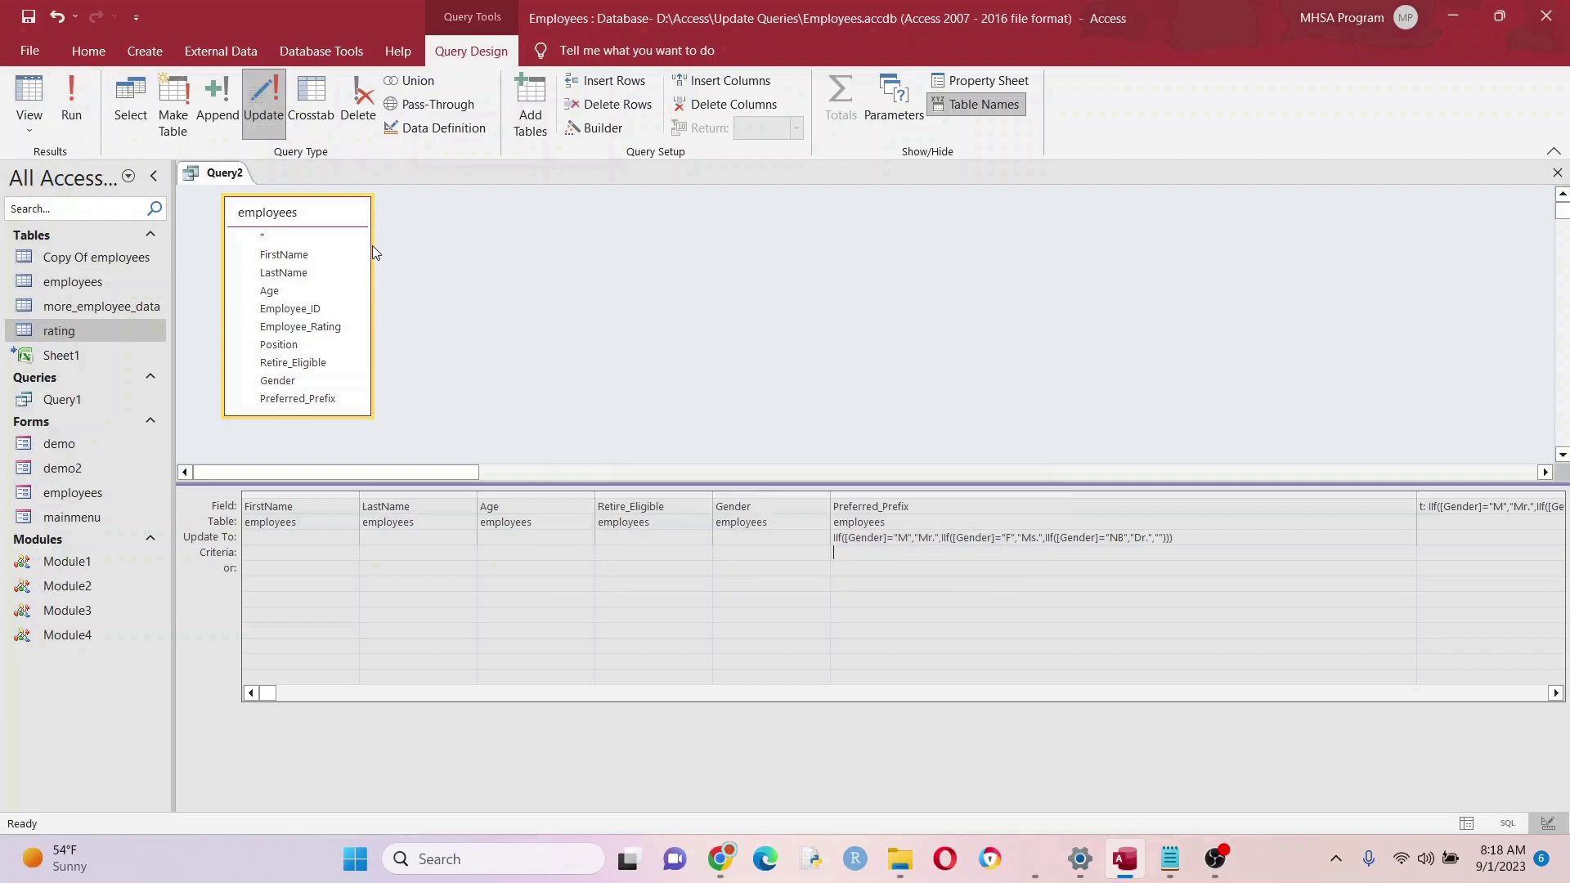
click(144, 111)
click(75, 105)
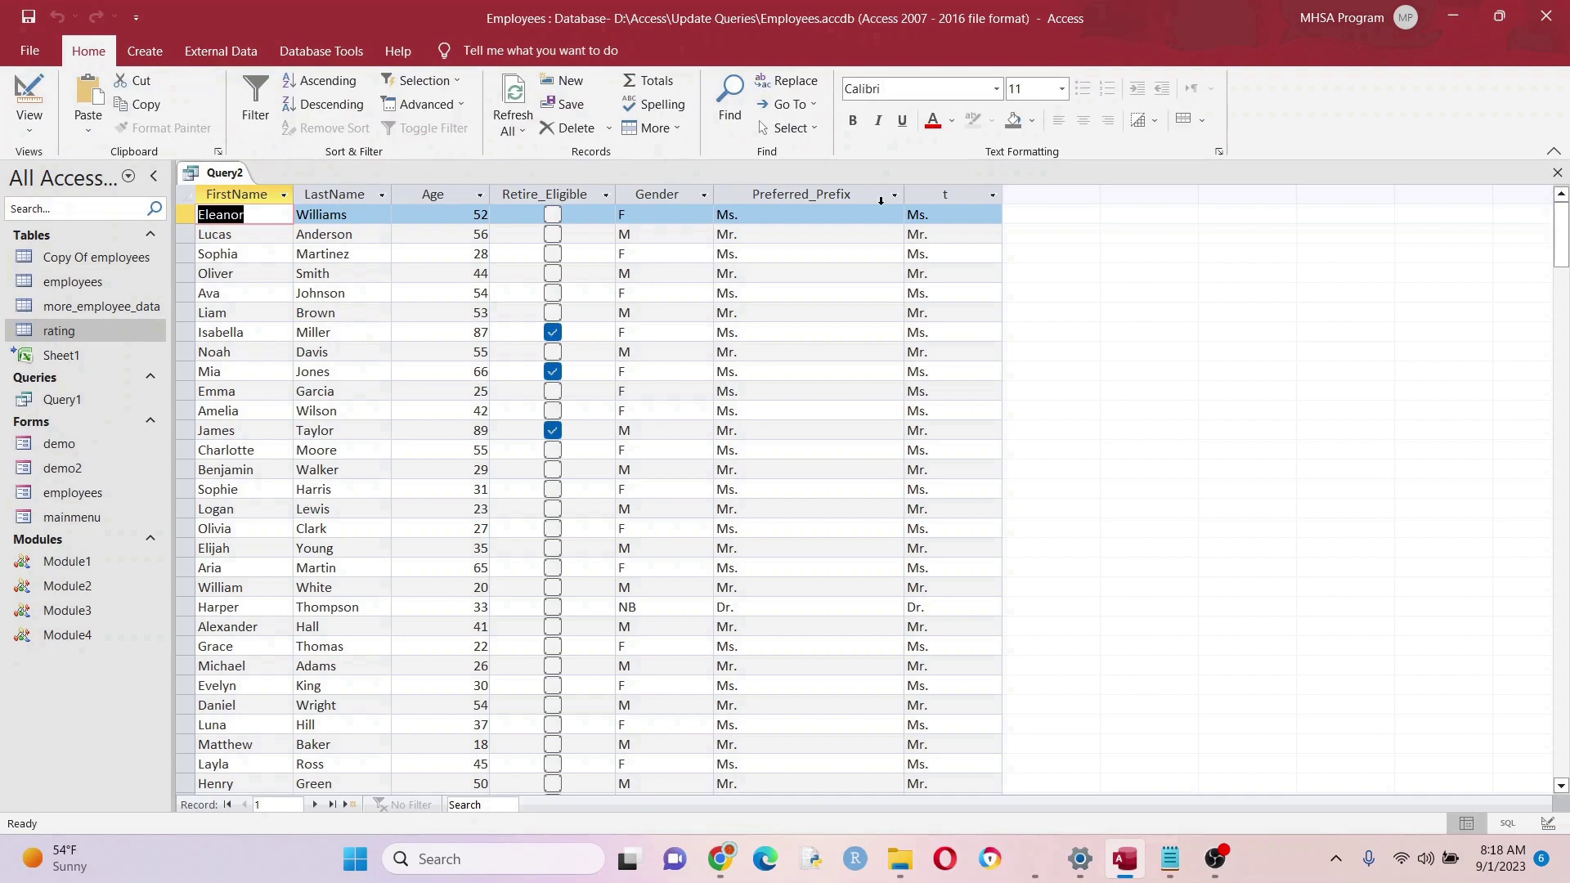
- Check the Preferred_Prefix column's Mr., Ms. and Dr. values, then switch Query2 to Design View
click(817, 197)
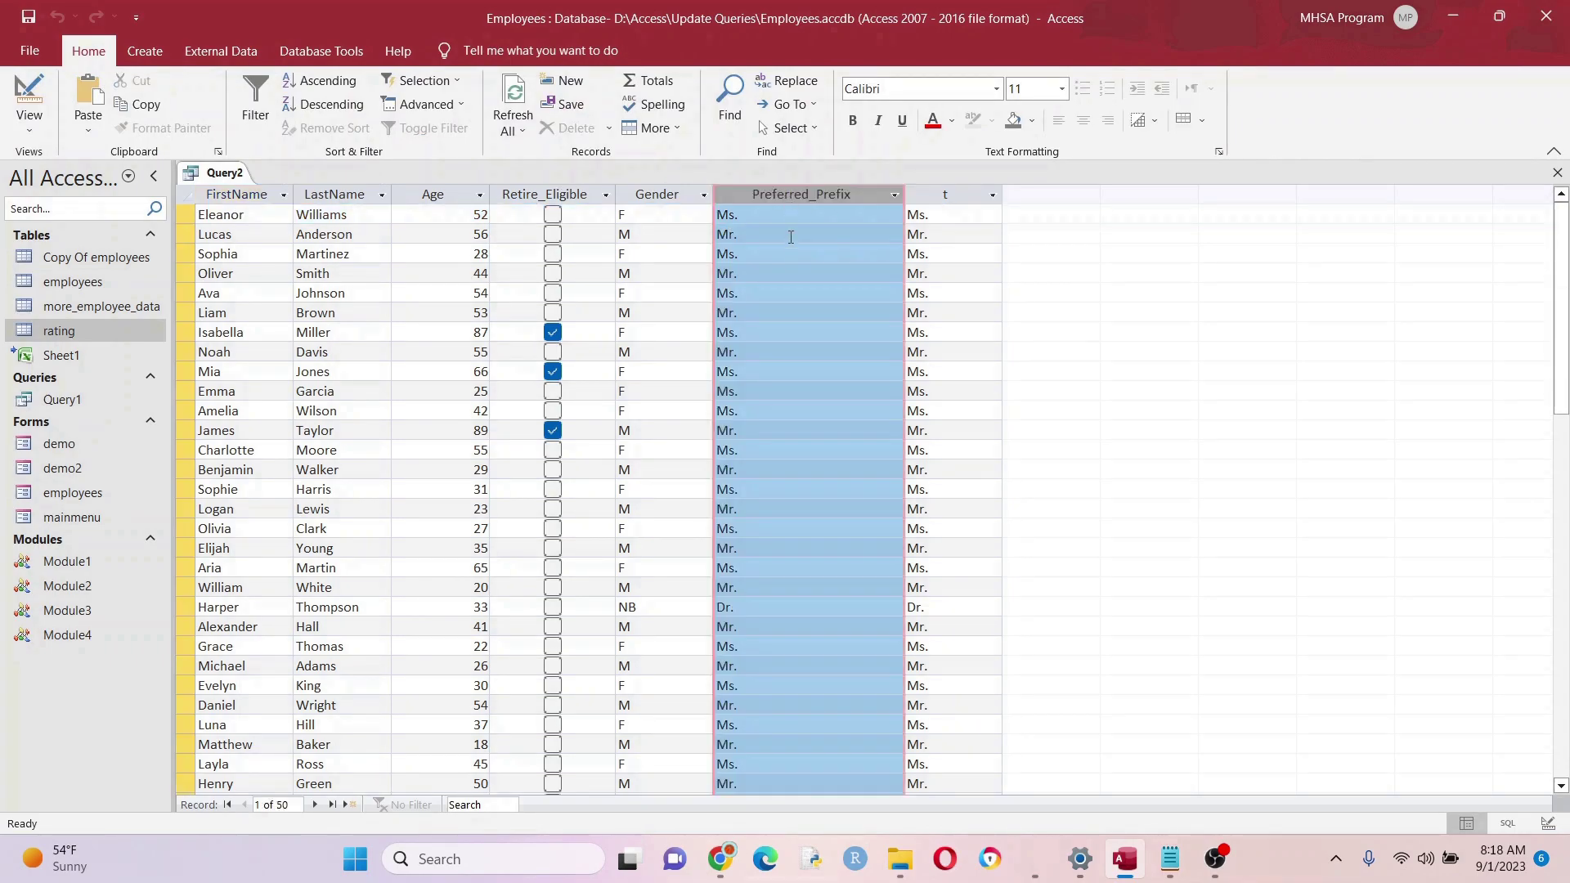
scroll(815, 449, down, 8)
scroll(815, 449, up, 8)
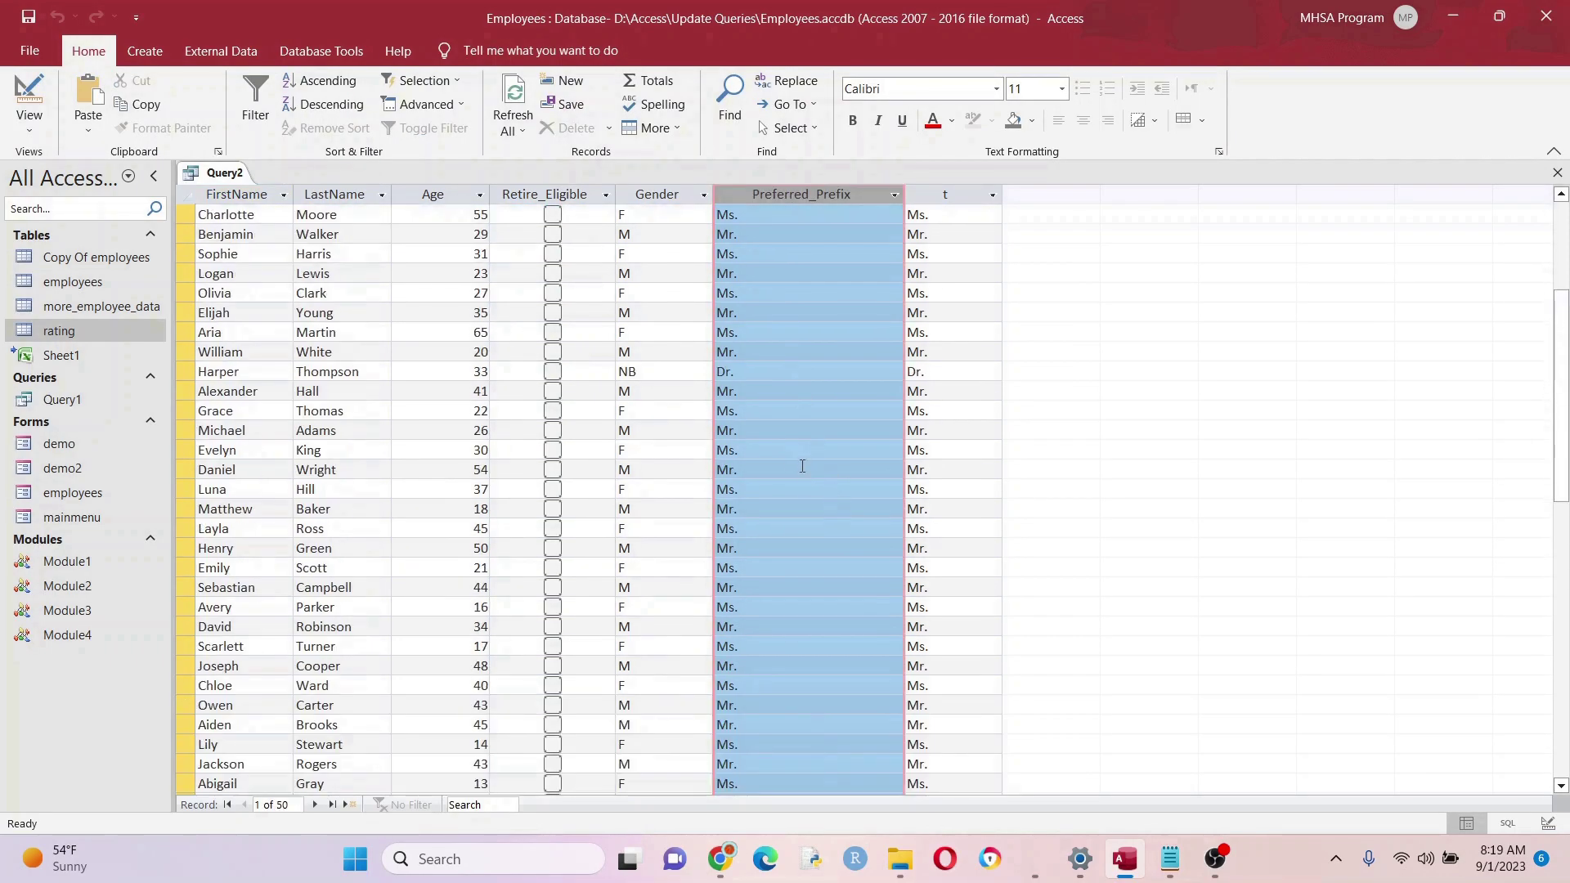
right_click(217, 173)
click(275, 261)
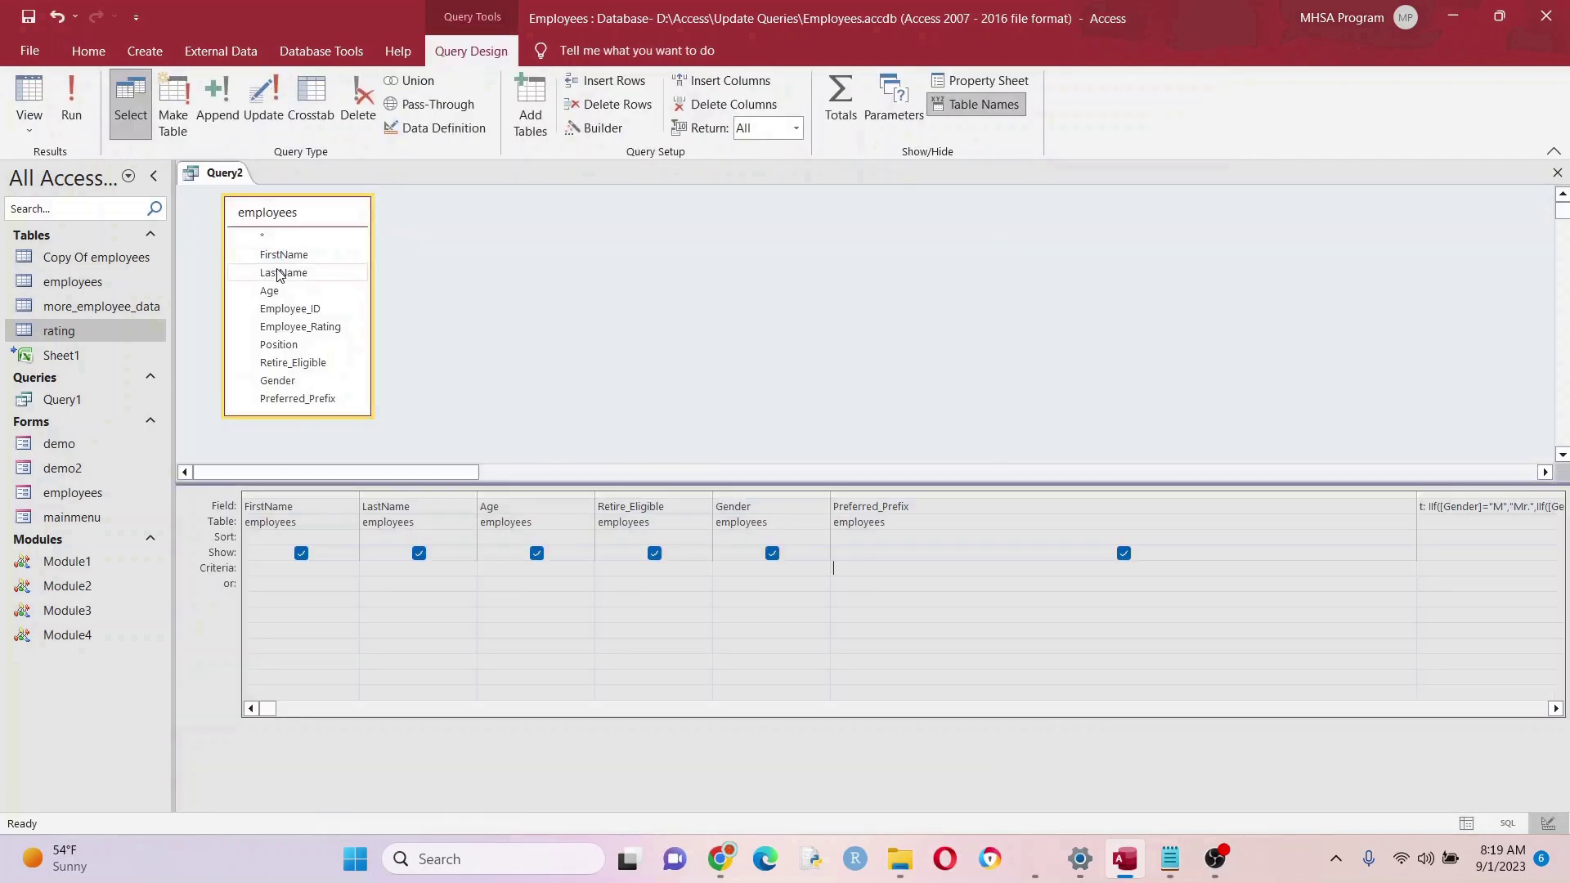